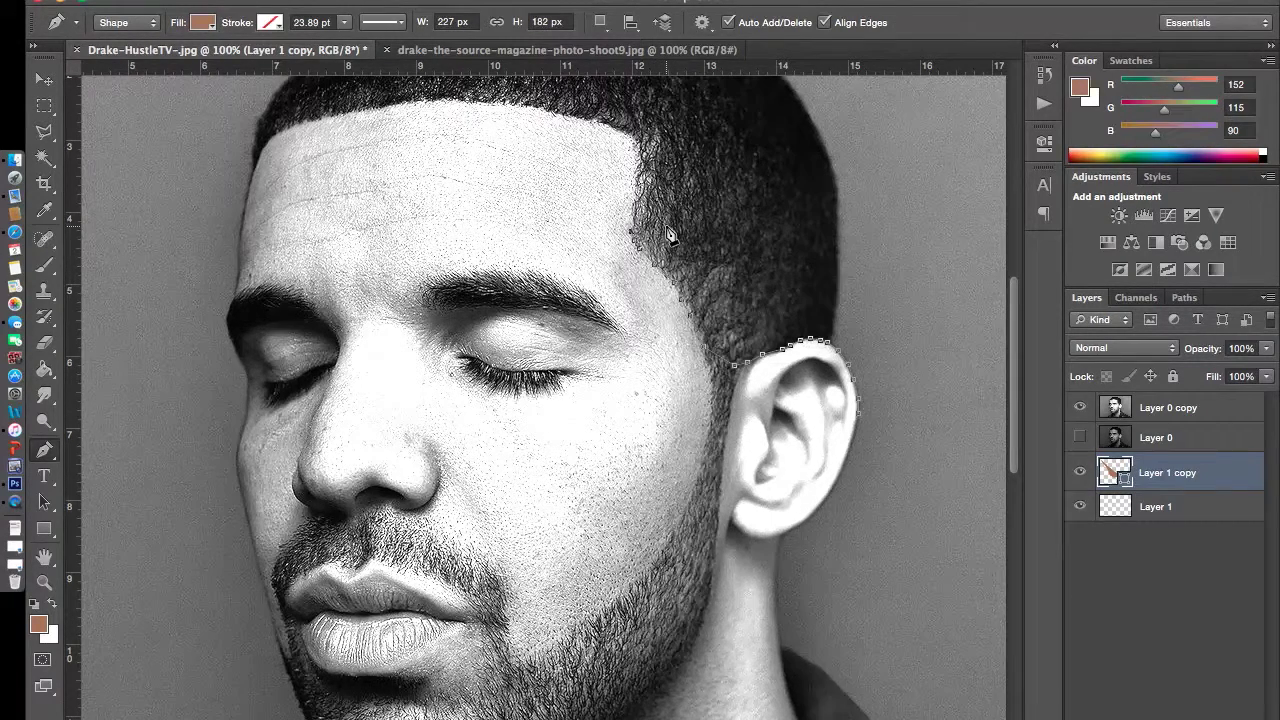
Step: Trace the rest of the skin shape with the Pen tool along the hairline, face edge, chin, neck and ear, about 627 × 906 px
{"action": "mouse_move", "coordinate": [636, 220]}
{"action": "left_mouse_down"}
{"action": "mouse_move", "coordinate": [632, 142]}
{"action": "mouse_move", "coordinate": [494, 100]}
{"action": "mouse_move", "coordinate": [286, 107]}
{"action": "mouse_move", "coordinate": [300, 128]}
{"action": "mouse_move", "coordinate": [258, 175]}
{"action": "left_mouse_up"}
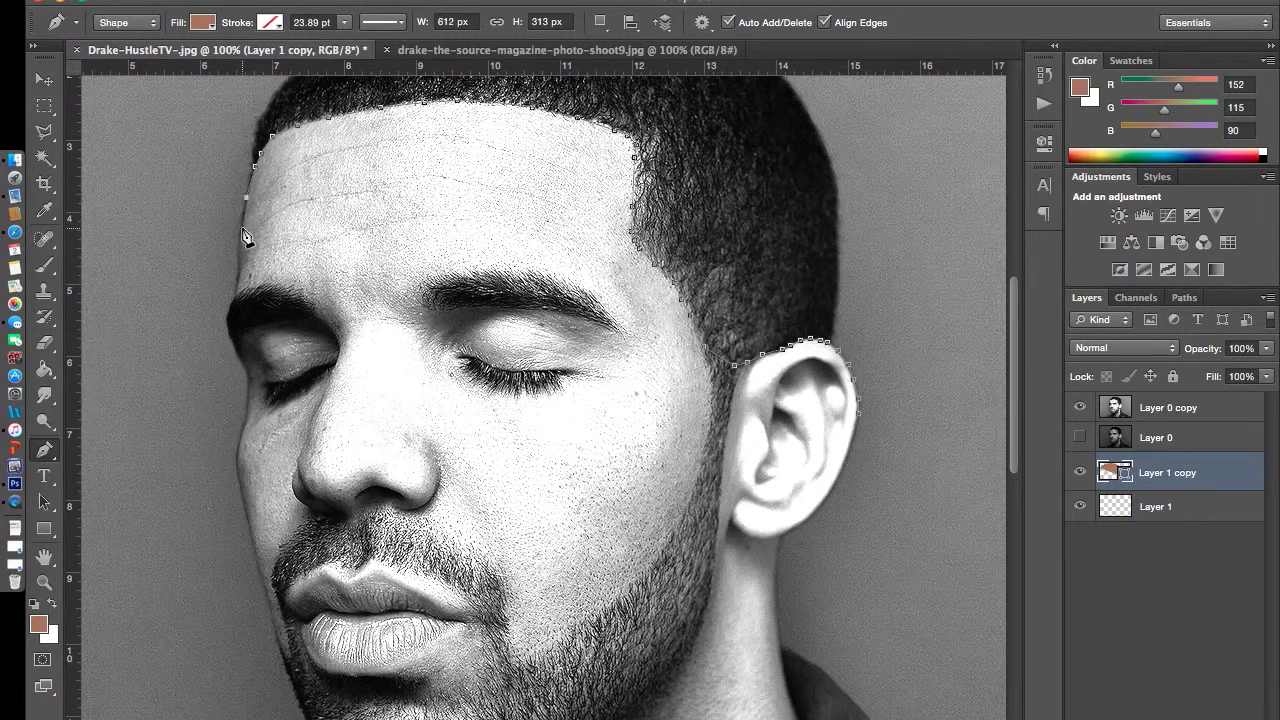
{"action": "left_click_drag", "start_coordinate": [236, 330], "coordinate": [239, 357]}
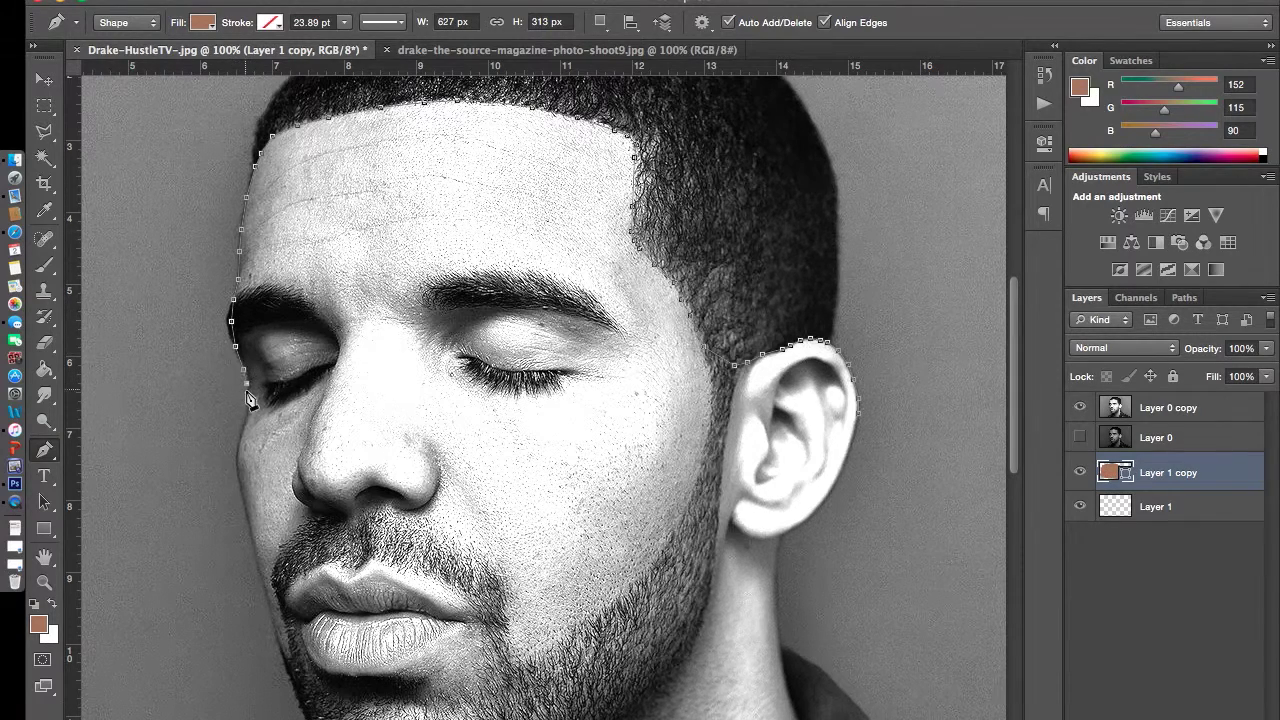
{"action": "mouse_move", "coordinate": [240, 451]}
{"action": "left_mouse_down"}
{"action": "mouse_move", "coordinate": [274, 623]}
{"action": "mouse_move", "coordinate": [293, 448]}
{"action": "mouse_move", "coordinate": [328, 530]}
{"action": "mouse_move", "coordinate": [407, 568]}
{"action": "mouse_move", "coordinate": [429, 666]}
{"action": "mouse_move", "coordinate": [429, 594]}
{"action": "mouse_move", "coordinate": [466, 614]}
{"action": "mouse_move", "coordinate": [688, 620]}
{"action": "left_mouse_up"}
{"action": "scroll", "coordinate": [300, 595], "scroll_direction": "down", "scroll_amount": 5}
{"action": "scroll", "coordinate": [429, 666], "scroll_direction": "down", "scroll_amount": 6}
{"action": "scroll", "coordinate": [429, 666], "scroll_direction": "up", "scroll_amount": 3}
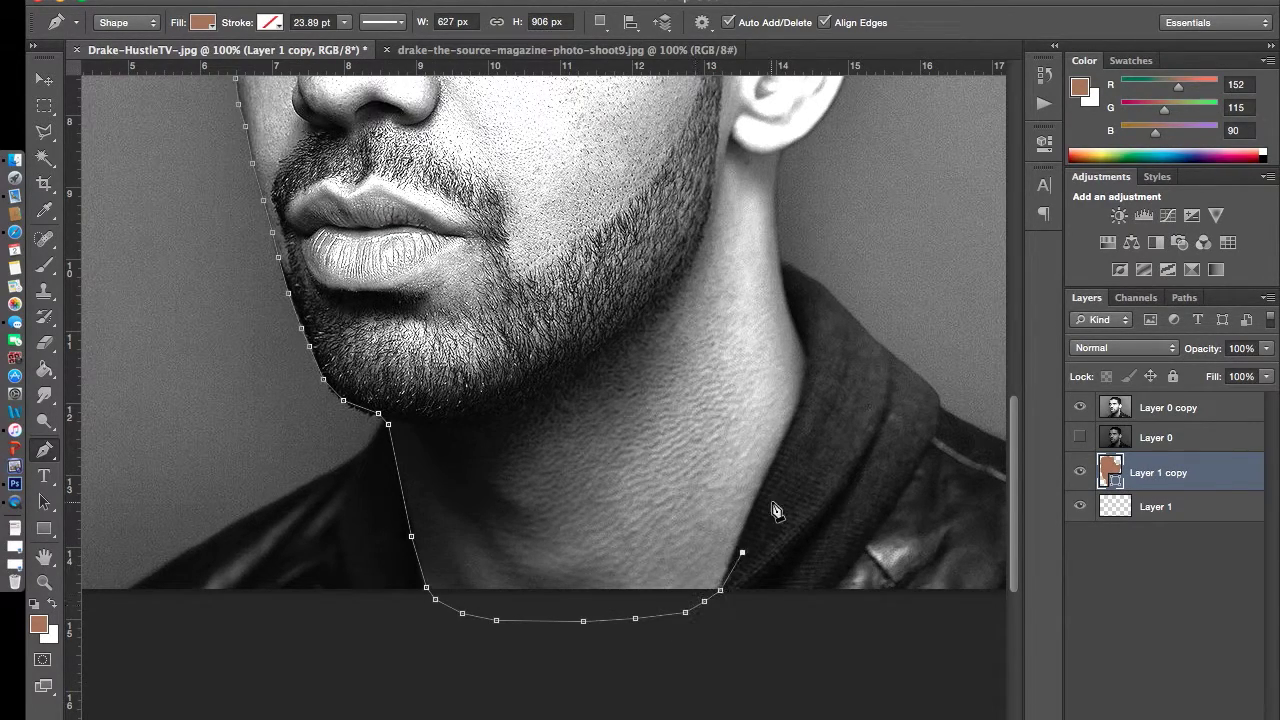
{"action": "left_click_drag", "start_coordinate": [744, 522], "coordinate": [801, 456]}
{"action": "scroll", "coordinate": [790, 205], "scroll_direction": "up", "scroll_amount": 3}
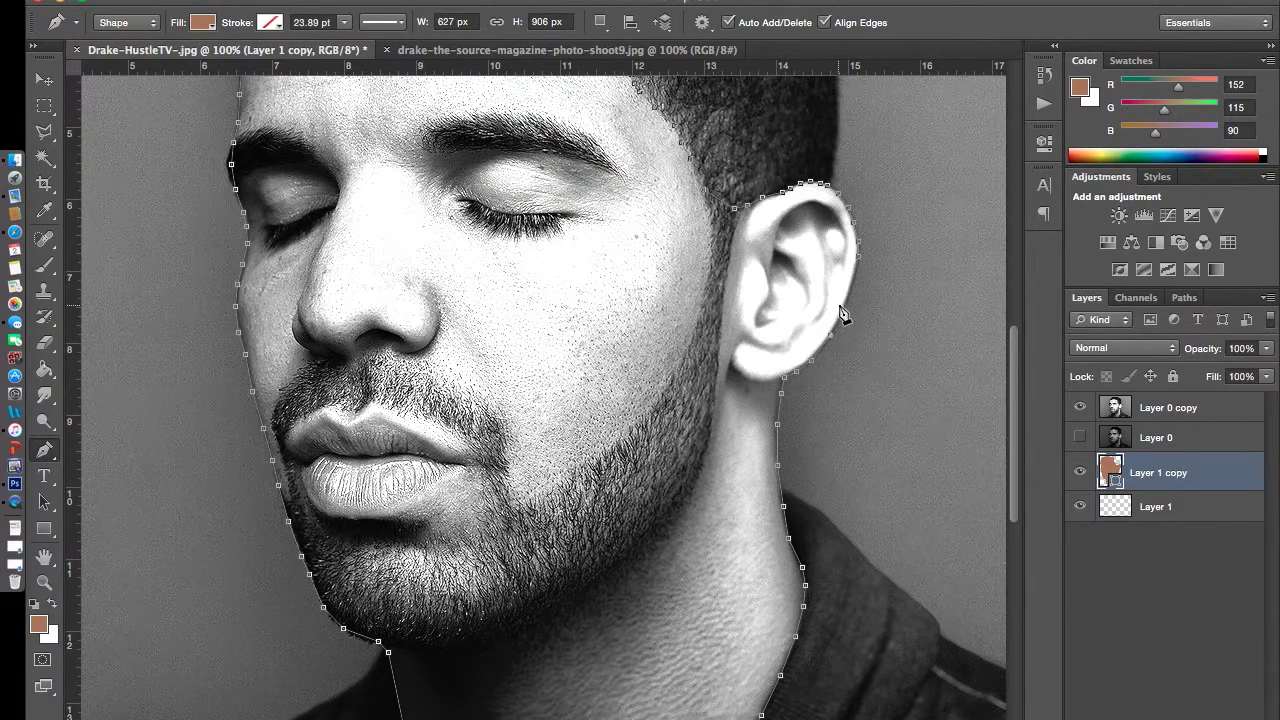
{"action": "key", "text": "Return"}
Step: Set the foreground color to dark grey with RGB values 34, 34, 34
{"action": "left_click", "coordinate": [38, 622]}
{"action": "left_click", "coordinate": [860, 529]}
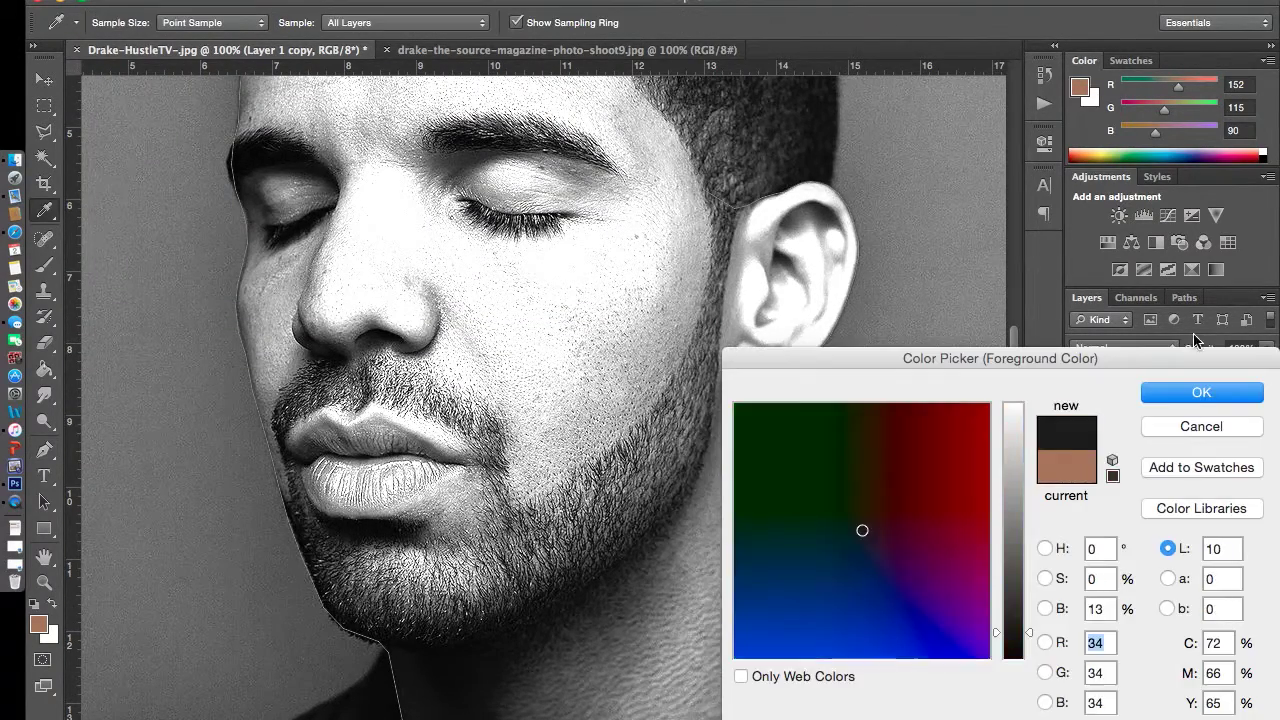
{"action": "left_click", "coordinate": [1200, 389]}
Step: Trace the hair as a dark grey Pen tool shape beneath the skin layer, following the head's outline from the ear to the forehead
{"action": "scroll", "coordinate": [735, 280], "scroll_direction": "up", "scroll_amount": 3}
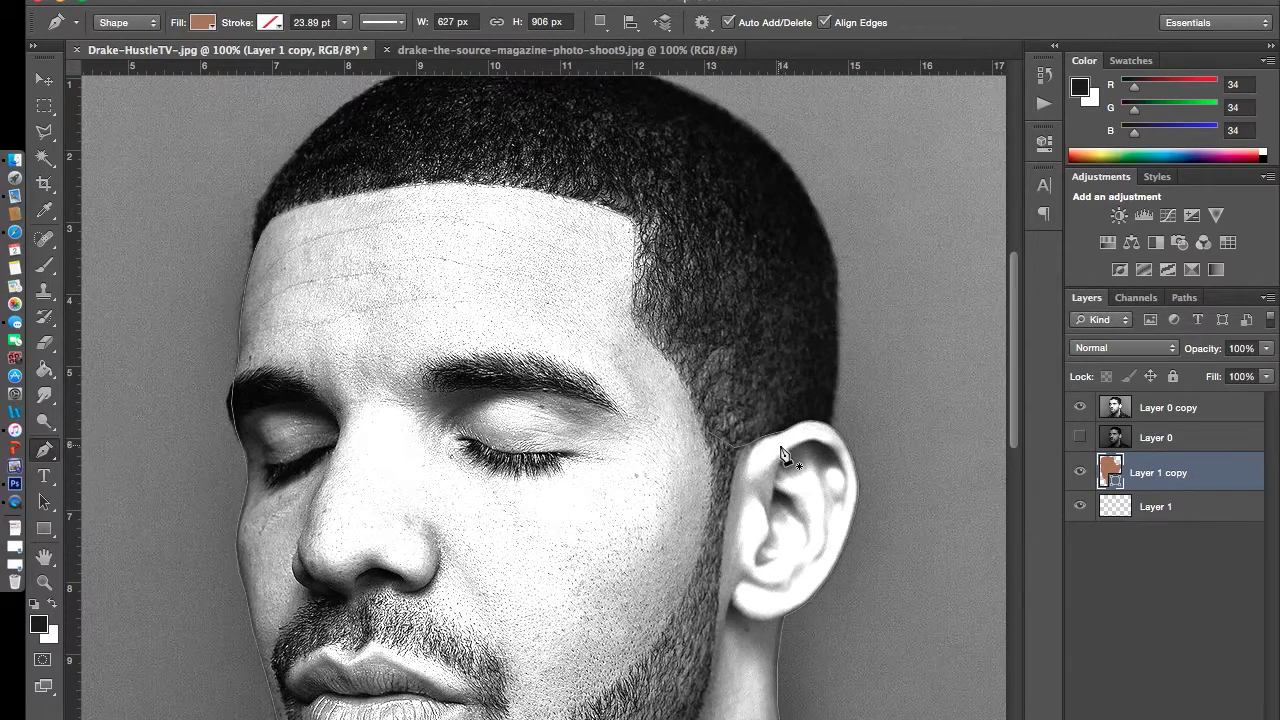
{"action": "left_click", "coordinate": [1200, 518]}
{"action": "left_click", "coordinate": [830, 432]}
{"action": "left_click", "coordinate": [835, 393]}
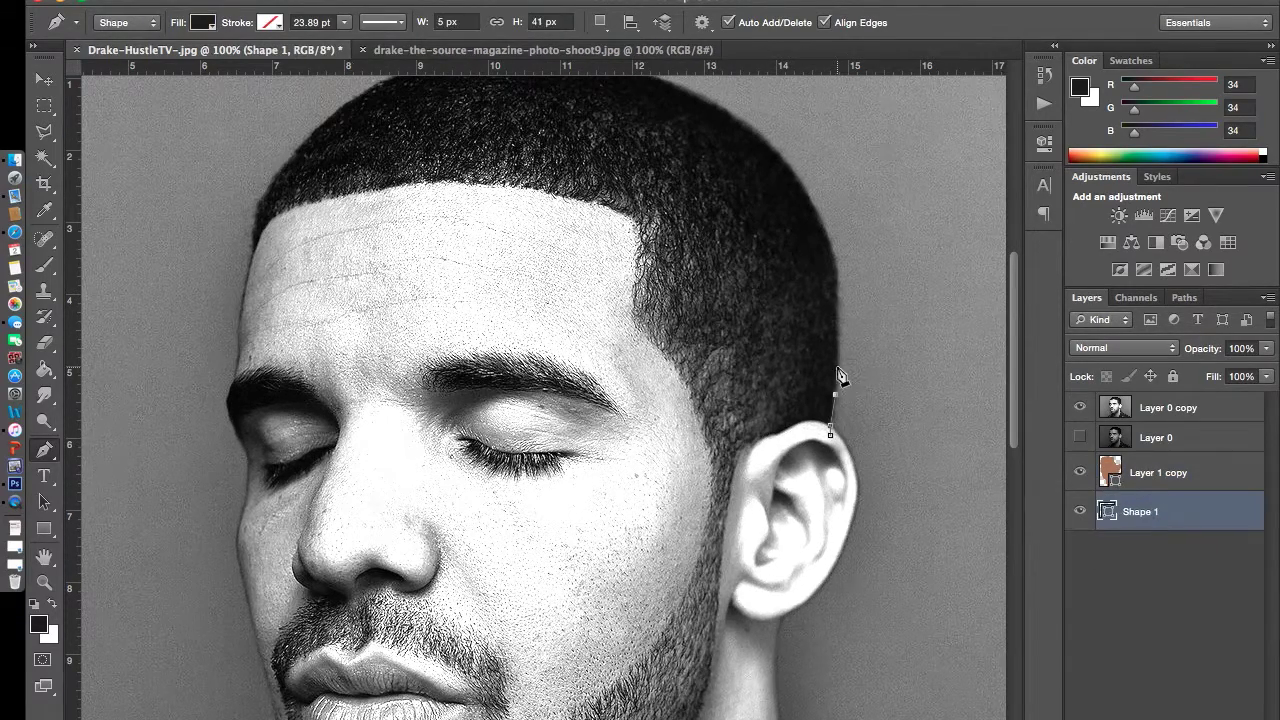
{"action": "scroll", "coordinate": [672, 245], "scroll_direction": "up", "scroll_amount": 1}
{"action": "mouse_move", "coordinate": [672, 245]}
{"action": "left_mouse_down"}
{"action": "mouse_move", "coordinate": [741, 163]}
{"action": "mouse_move", "coordinate": [666, 122]}
{"action": "mouse_move", "coordinate": [523, 95]}
{"action": "mouse_move", "coordinate": [381, 123]}
{"action": "mouse_move", "coordinate": [316, 170]}
{"action": "mouse_move", "coordinate": [275, 240]}
{"action": "left_mouse_up"}
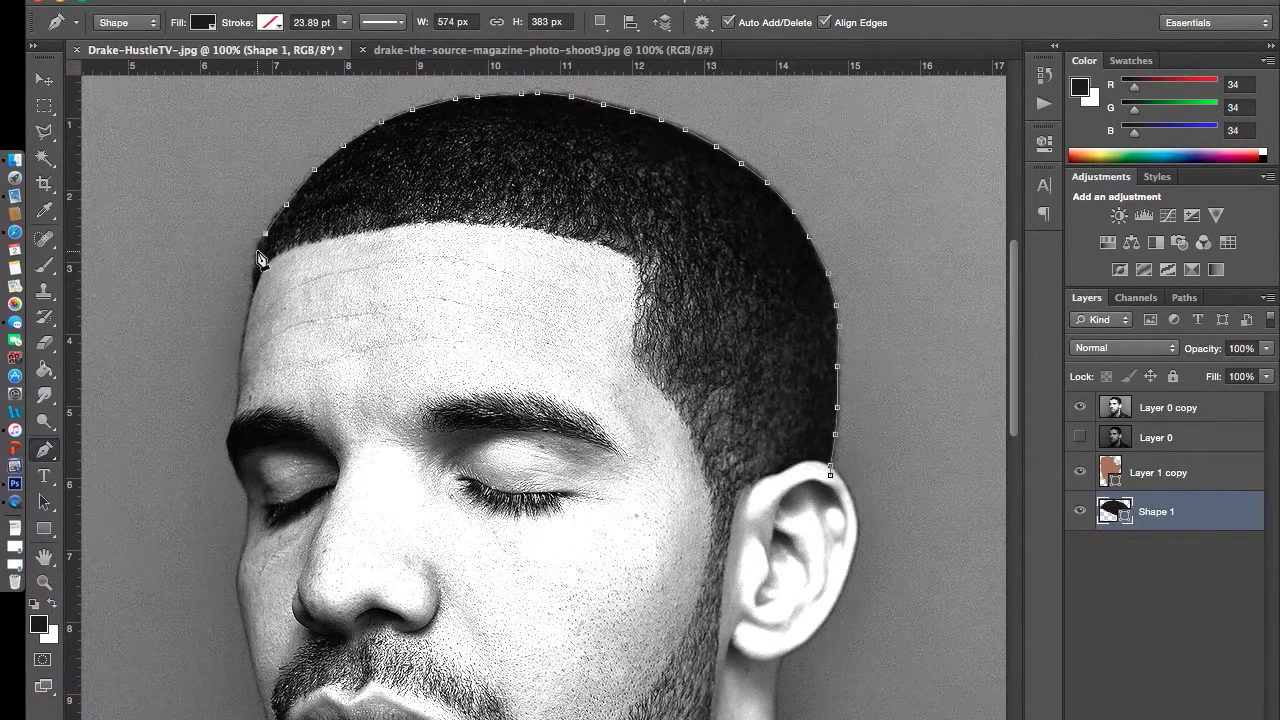
{"action": "left_click_drag", "start_coordinate": [663, 500], "coordinate": [712, 513]}
Step: Start a beard shape above the skin layer, tracing its outer edge from the ear along the jaw and chin to the mustache
{"action": "left_click", "coordinate": [1170, 480]}
{"action": "scroll", "coordinate": [759, 160], "scroll_direction": "down", "scroll_amount": 8}
{"action": "left_click_drag", "start_coordinate": [759, 150], "coordinate": [726, 280]}
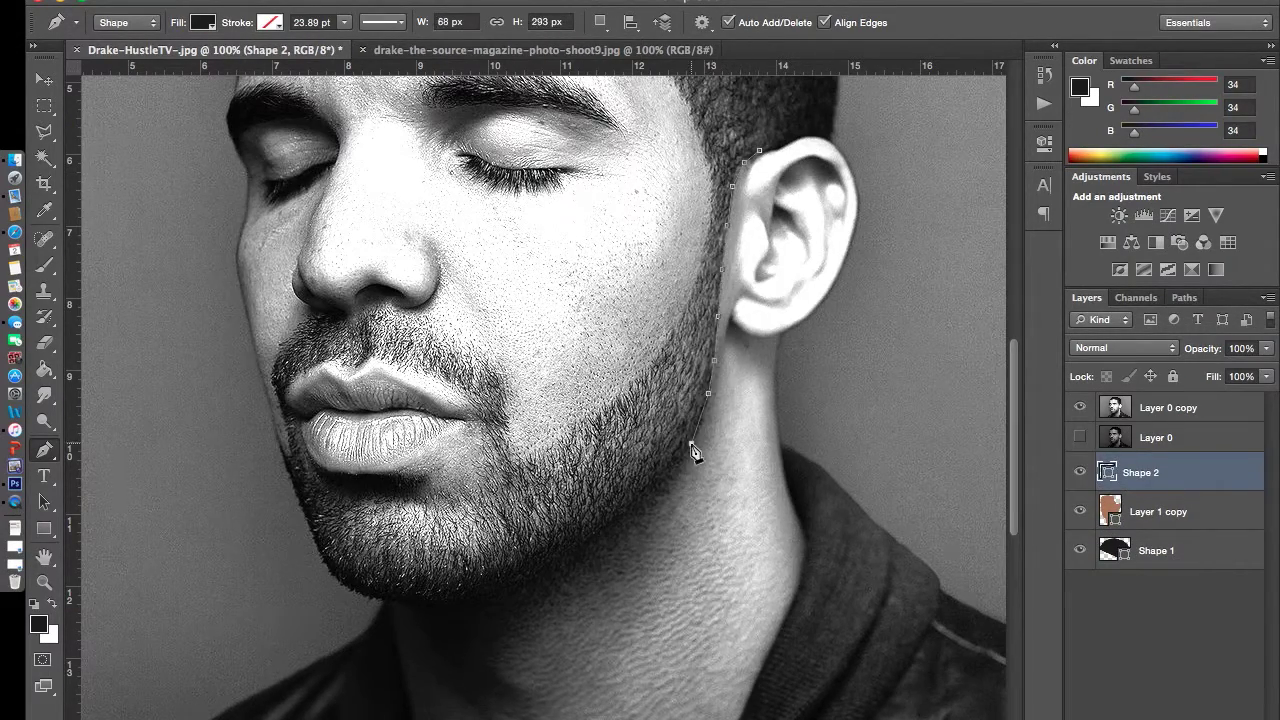
{"action": "mouse_move", "coordinate": [641, 537]}
{"action": "left_mouse_down"}
{"action": "mouse_move", "coordinate": [539, 630]}
{"action": "mouse_move", "coordinate": [475, 657]}
{"action": "mouse_move", "coordinate": [440, 645]}
{"action": "mouse_move", "coordinate": [425, 607]}
{"action": "mouse_move", "coordinate": [337, 586]}
{"action": "mouse_move", "coordinate": [290, 457]}
{"action": "left_mouse_up"}
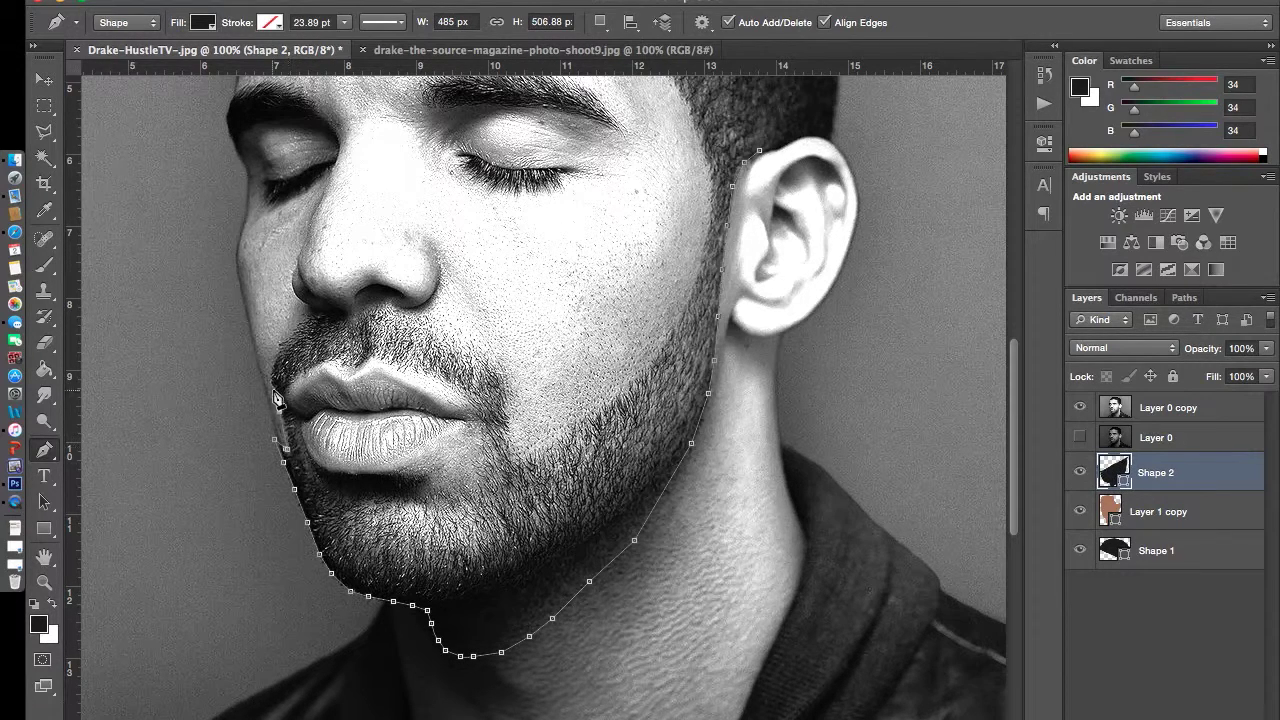
{"action": "scroll", "coordinate": [348, 334], "scroll_direction": "left", "scroll_amount": 2}
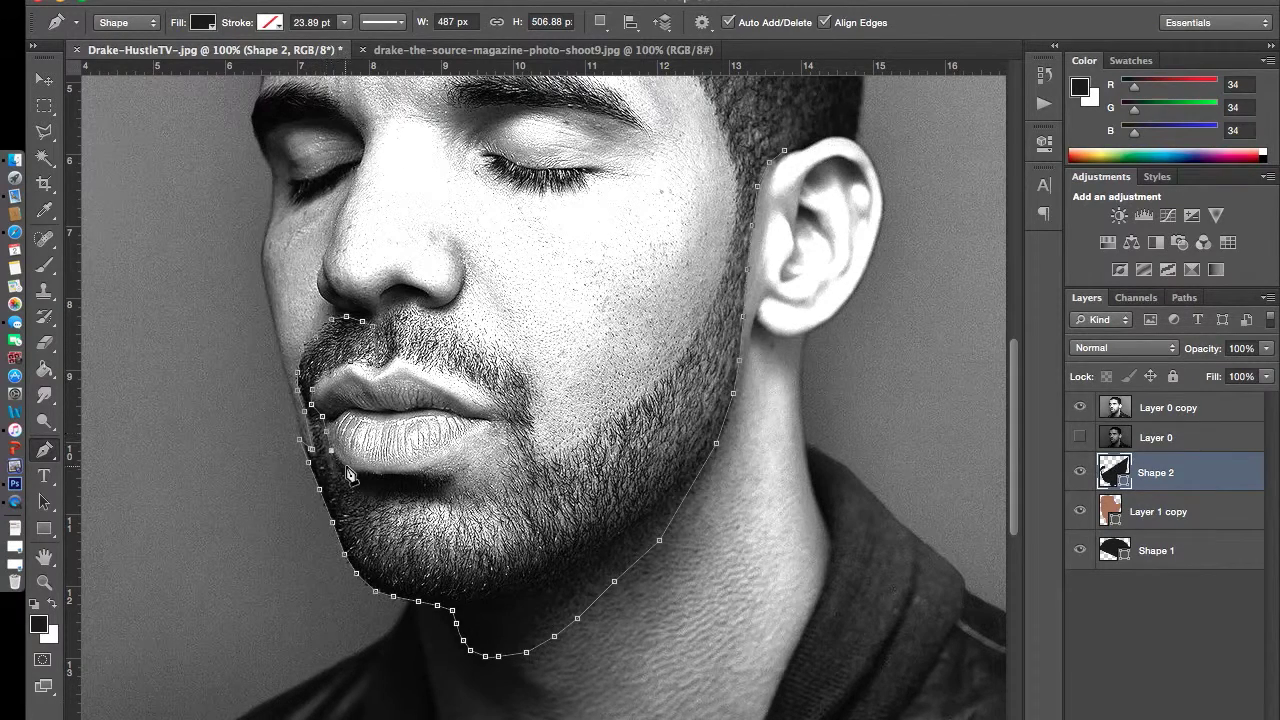
Step: Complete the beard shape by tracing around the mouth, along the mustache and up the cheek's beard line to the ear
{"action": "right_click", "coordinate": [505, 455]}
{"action": "key", "text": "Escape"}
{"action": "scroll", "coordinate": [490, 274], "scroll_direction": "up", "scroll_amount": 2}
{"action": "right_click", "coordinate": [490, 274]}
{"action": "key", "text": "Escape"}
{"action": "scroll", "coordinate": [388, 302], "scroll_direction": "up", "scroll_amount": 3}
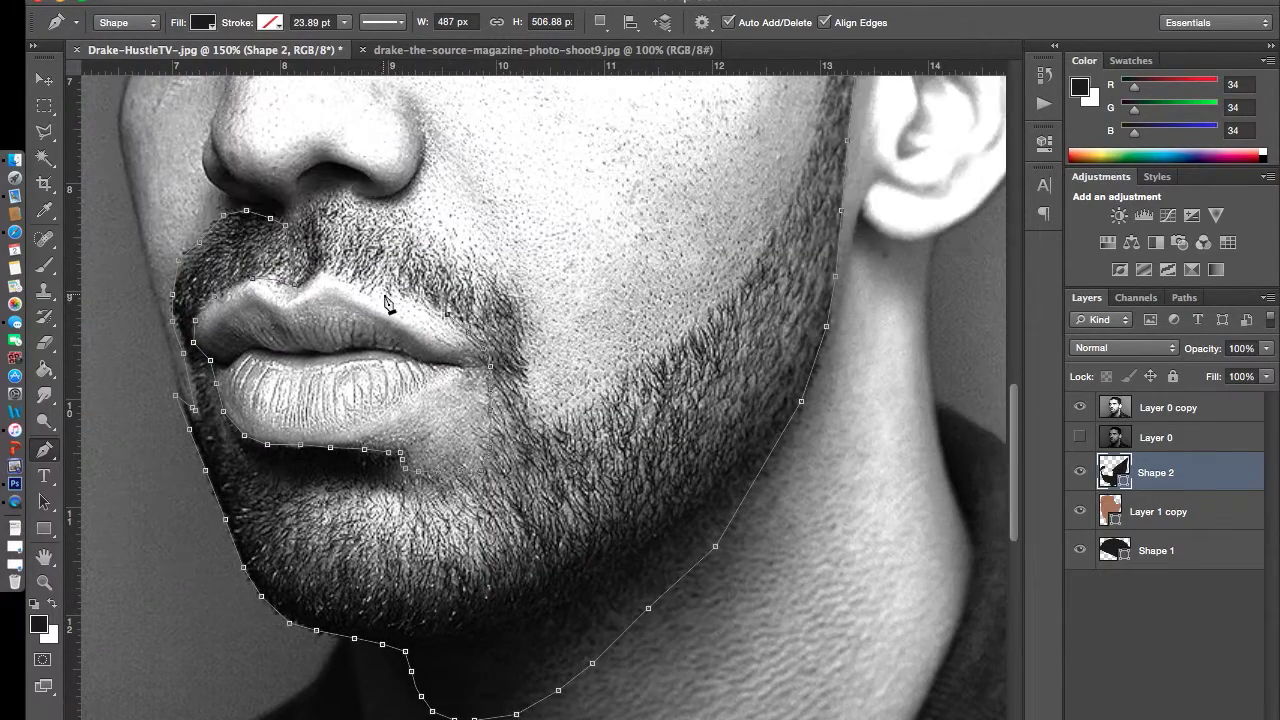
{"action": "left_click_drag", "start_coordinate": [366, 224], "coordinate": [503, 292]}
{"action": "left_click_drag", "start_coordinate": [530, 378], "coordinate": [641, 376]}
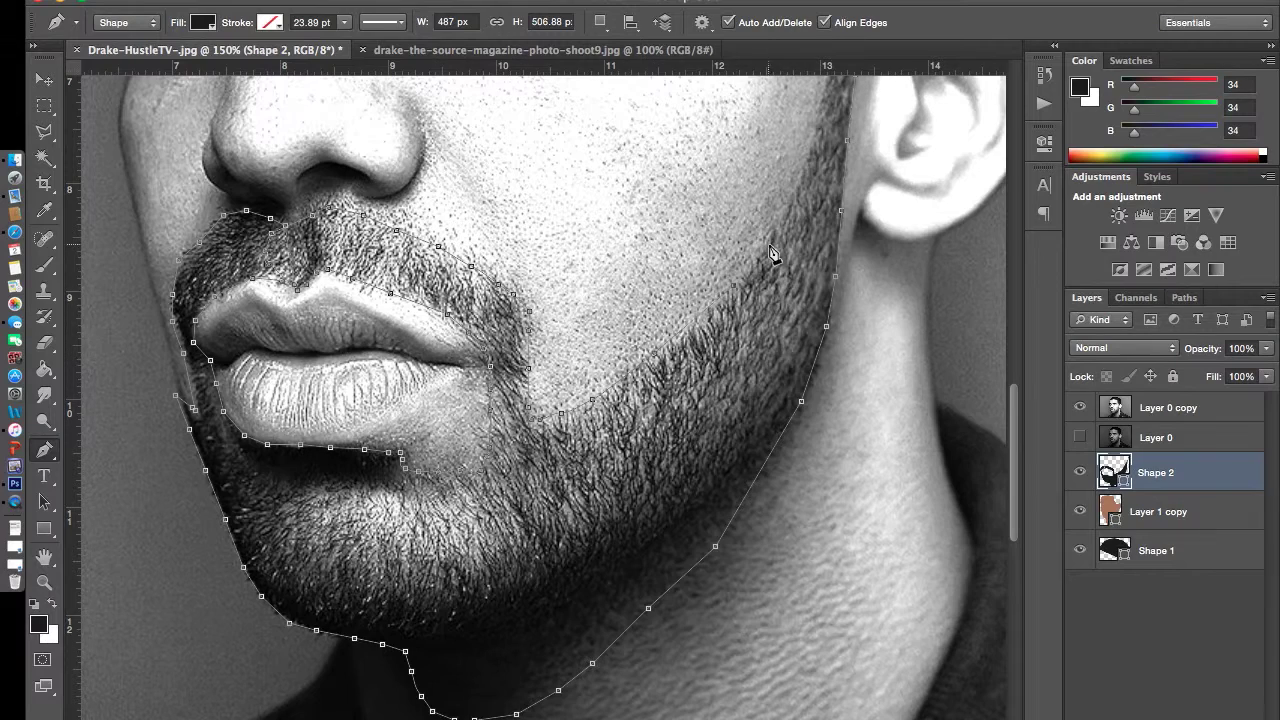
{"action": "scroll", "coordinate": [816, 121], "scroll_direction": "up", "scroll_amount": 4}
{"action": "mouse_move", "coordinate": [816, 194]}
{"action": "left_mouse_down"}
{"action": "mouse_move", "coordinate": [898, 168]}
{"action": "mouse_move", "coordinate": [903, 213]}
{"action": "left_mouse_up"}
Step: Cover the gap in the mustache above the upper lip with a dark Pen tool patch of about 73 × 47 px
{"action": "left_click", "coordinate": [1080, 407]}
{"action": "left_click", "coordinate": [1080, 407]}
{"action": "mouse_move", "coordinate": [312, 470]}
{"action": "left_mouse_down"}
{"action": "mouse_move", "coordinate": [243, 535]}
{"action": "mouse_move", "coordinate": [318, 538]}
{"action": "mouse_move", "coordinate": [312, 472]}
{"action": "left_mouse_up"}
{"action": "left_click", "coordinate": [1080, 407]}
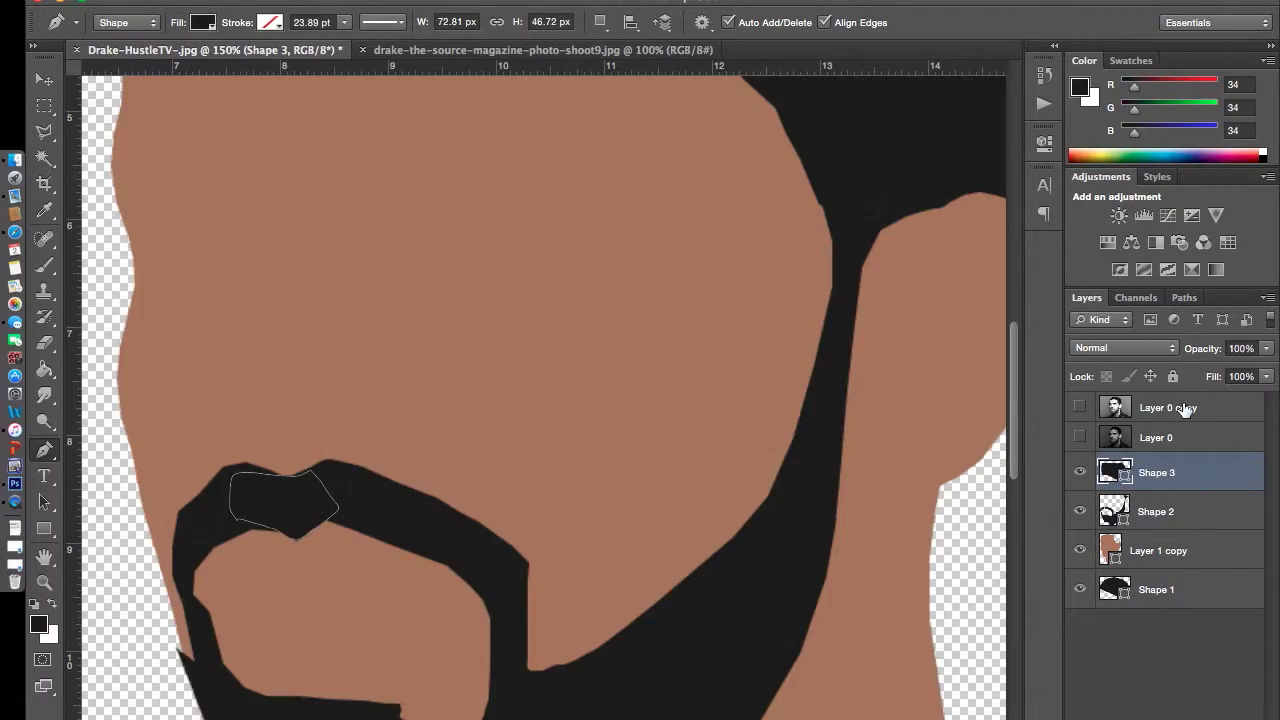
Step: Compare the traced shapes with the reference photo by toggling the Layer 0 copy's visibility
{"action": "scroll", "coordinate": [1080, 407], "scroll_direction": "down", "scroll_amount": 4}
{"action": "left_click", "coordinate": [1115, 407]}
{"action": "left_click", "coordinate": [1080, 407]}
{"action": "left_click", "coordinate": [1080, 407]}
{"action": "left_click", "coordinate": [1080, 407]}
{"action": "left_click", "coordinate": [1080, 407]}
{"action": "left_click", "coordinate": [1080, 407]}
{"action": "left_click", "coordinate": [1080, 407]}
{"action": "left_click", "coordinate": [1080, 407]}
{"action": "left_click", "coordinate": [1080, 407]}
Step: Try a dark grey Color Overlay on the beard shape
{"action": "key", "text": "v"}
{"action": "left_click", "coordinate": [558, 462]}
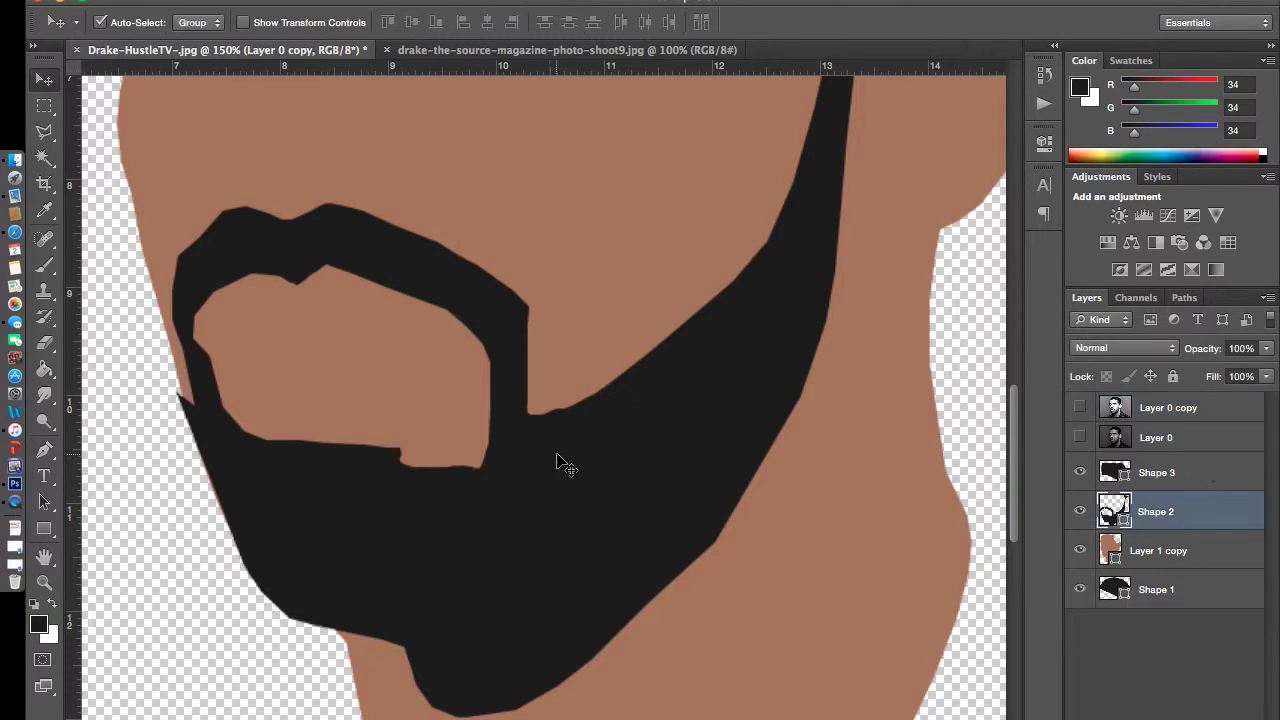
{"action": "key", "text": "5"}
{"action": "key", "text": "0"}
{"action": "double_click", "coordinate": [1225, 511]}
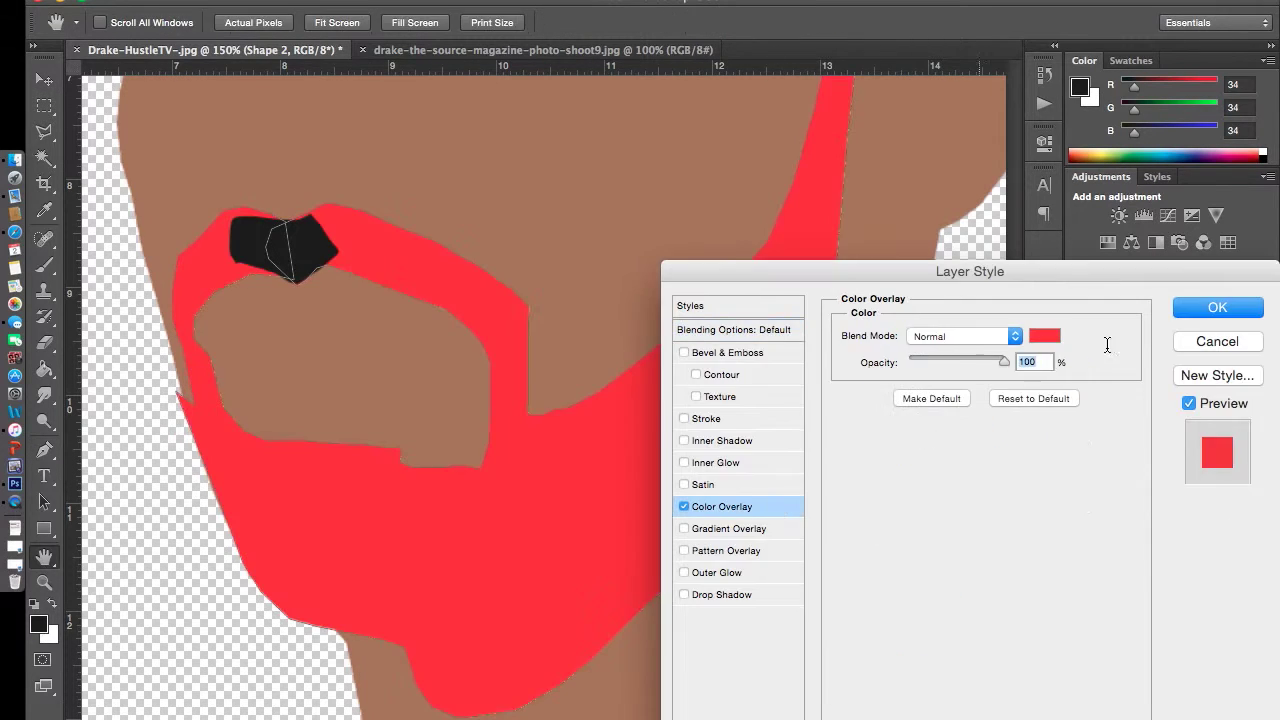
{"action": "left_click", "coordinate": [1044, 335]}
{"action": "key", "text": "Return"}
{"action": "key", "text": "Return"}
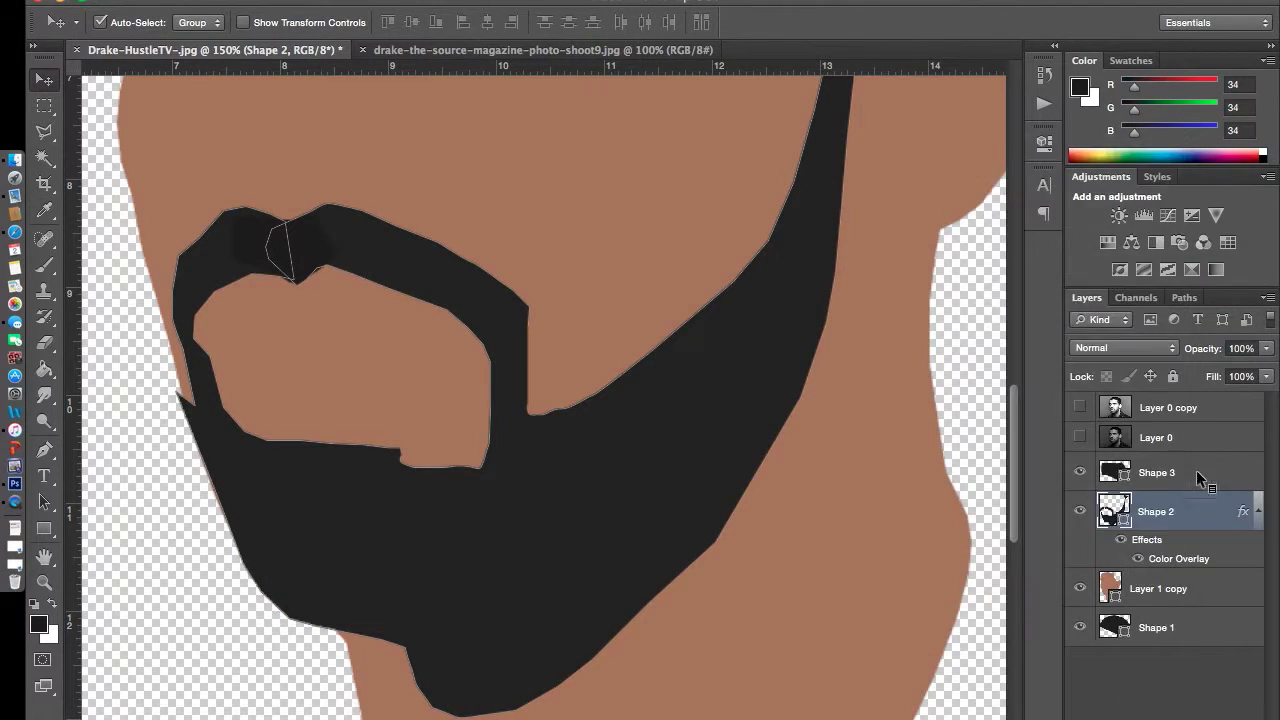
Step: Copy the Color Overlay to the mustache patch and hide the overlays on both shapes
{"action": "left_click", "coordinate": [1200, 479]}
{"action": "key", "text": "ctrl+minus"}
{"action": "key", "text": "ctrl+minus"}
{"action": "key", "text": "ctrl+plus"}
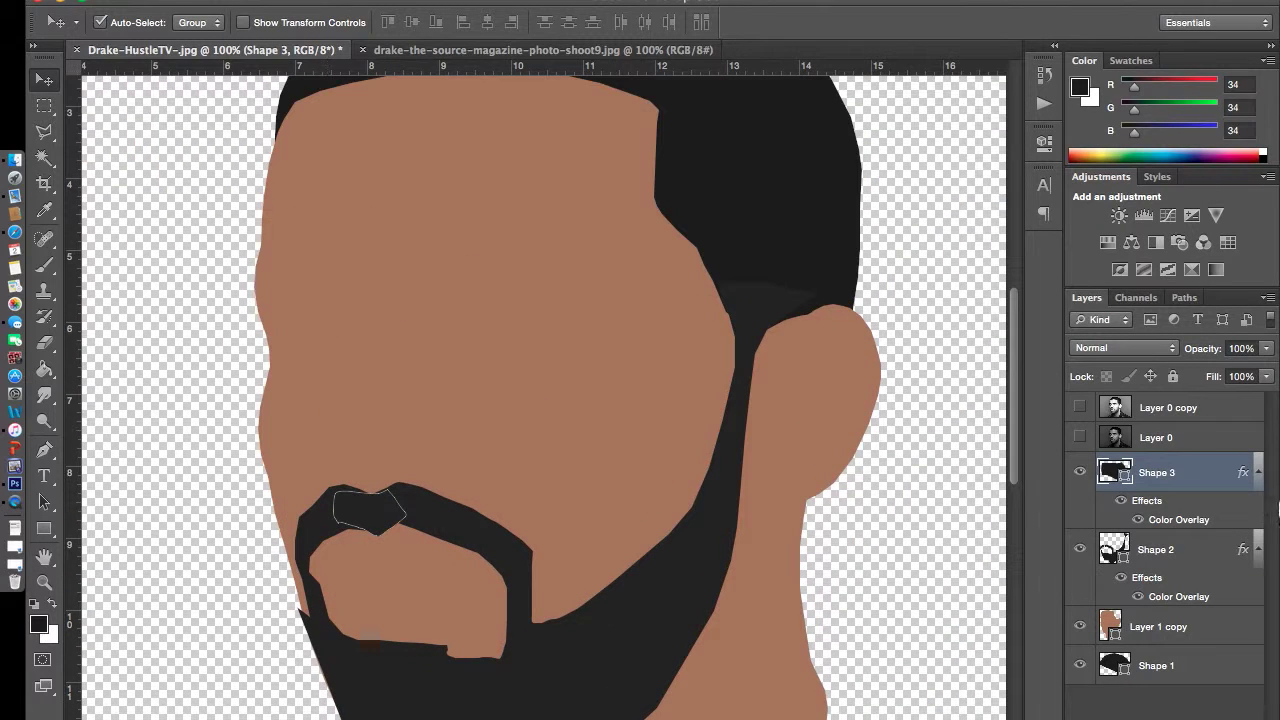
{"action": "key", "text": "ctrl+minus"}
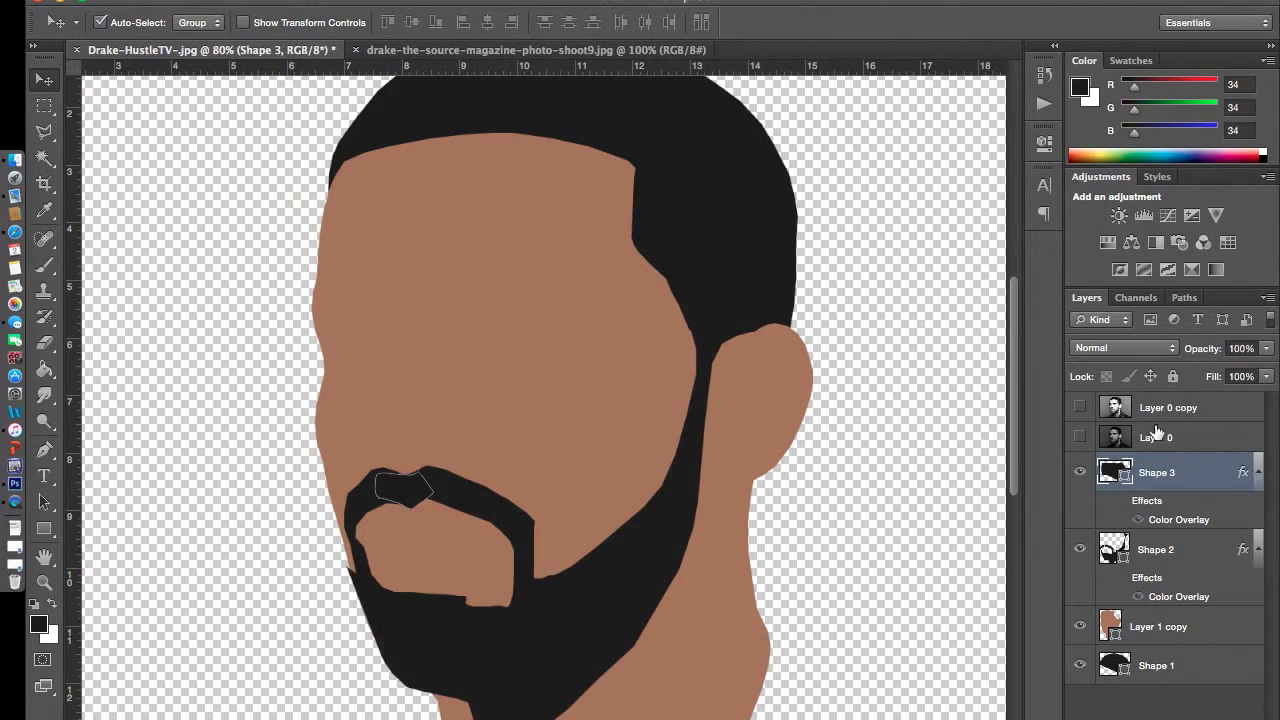
Step: Examine how the beard shape and the mustache patch overlap by hiding and reshowing their layers
{"action": "left_click", "coordinate": [1155, 424]}
{"action": "scroll", "coordinate": [974, 509], "scroll_direction": "down", "scroll_amount": 3}
{"action": "scroll", "coordinate": [974, 509], "scroll_direction": "up", "scroll_amount": 2}
{"action": "left_click", "coordinate": [1150, 549]}
{"action": "left_click", "coordinate": [1080, 549]}
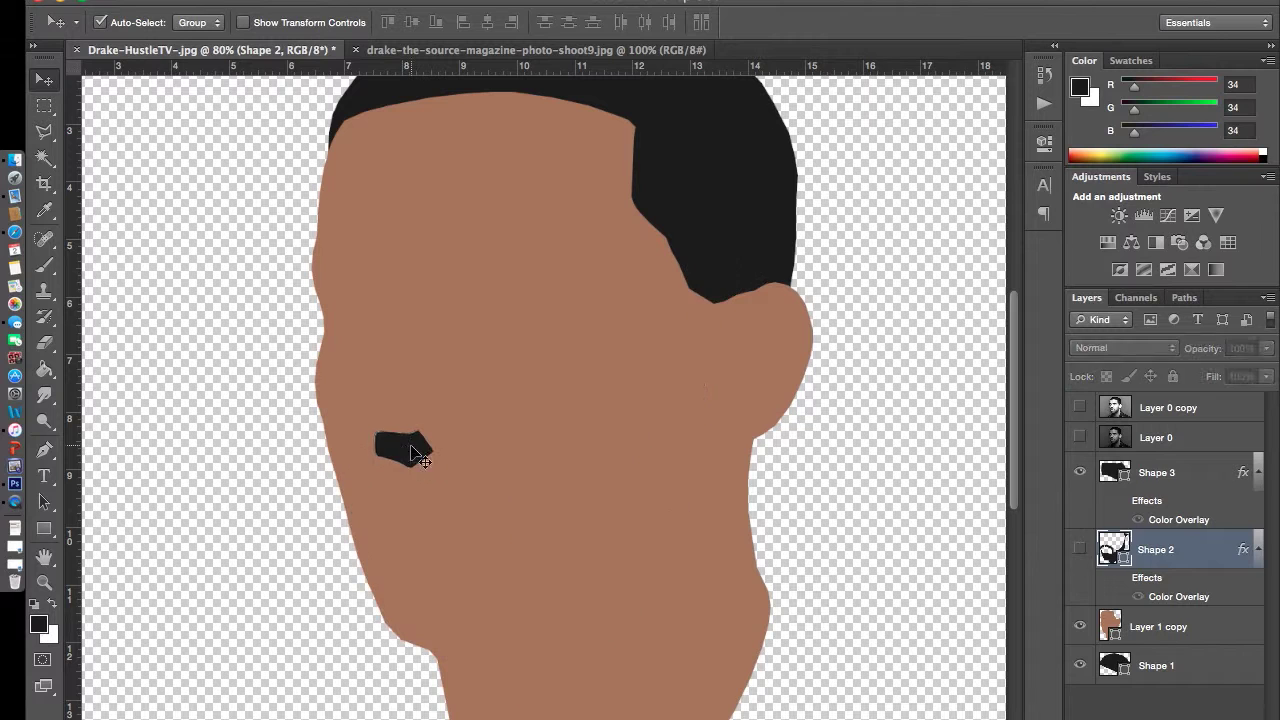
{"action": "left_click", "coordinate": [420, 456]}
{"action": "left_click", "coordinate": [1080, 472]}
{"action": "left_click", "coordinate": [1080, 549]}
{"action": "left_click", "coordinate": [1175, 437]}
{"action": "left_click", "coordinate": [1170, 470]}
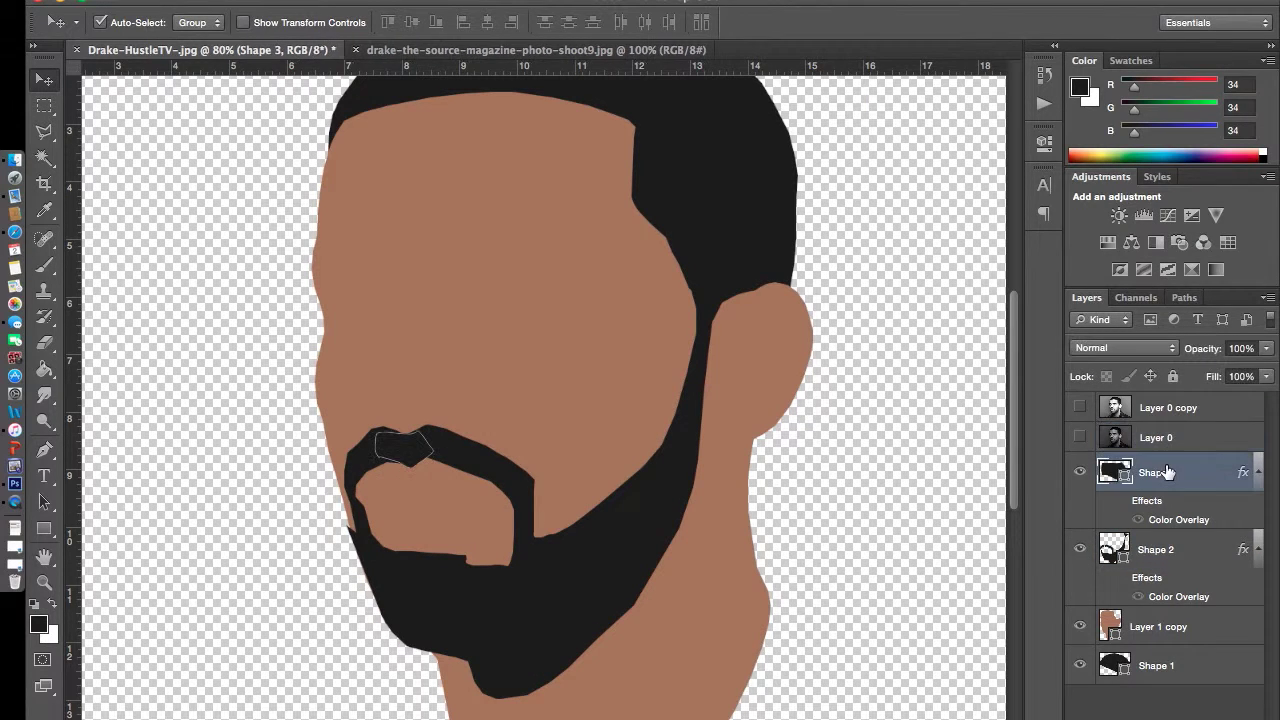
Step: Draw a dark Pen tool patch of about 85 × 37 px over the notch in the beard below the mouth's corner
{"action": "key", "text": "ctrl+plus"}
{"action": "key", "text": "ctrl+plus"}
{"action": "key", "text": "ctrl+plus"}
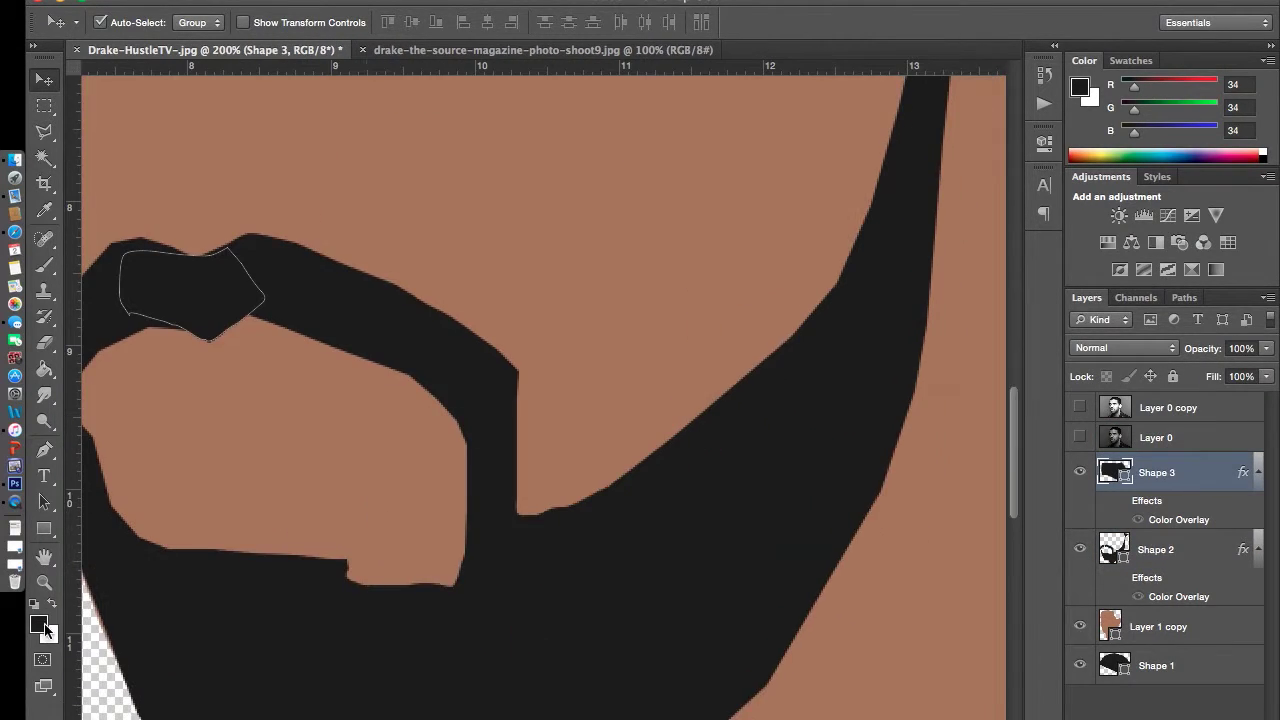
{"action": "left_click", "coordinate": [44, 450]}
{"action": "left_click", "coordinate": [342, 562]}
{"action": "left_click", "coordinate": [399, 559]}
{"action": "left_click", "coordinate": [459, 546]}
{"action": "left_click", "coordinate": [505, 559]}
{"action": "left_click", "coordinate": [503, 595]}
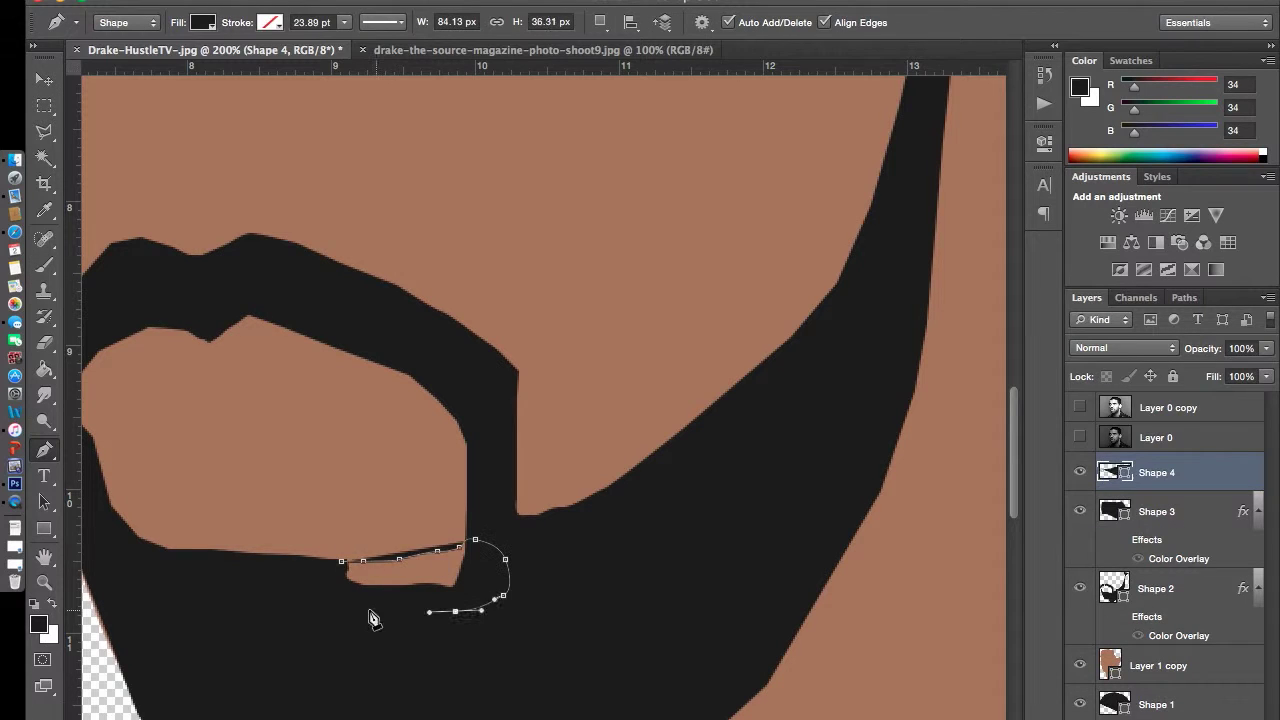
{"action": "left_click", "coordinate": [455, 611]}
{"action": "left_click", "coordinate": [379, 611]}
{"action": "left_click", "coordinate": [337, 589]}
{"action": "left_click", "coordinate": [342, 562]}
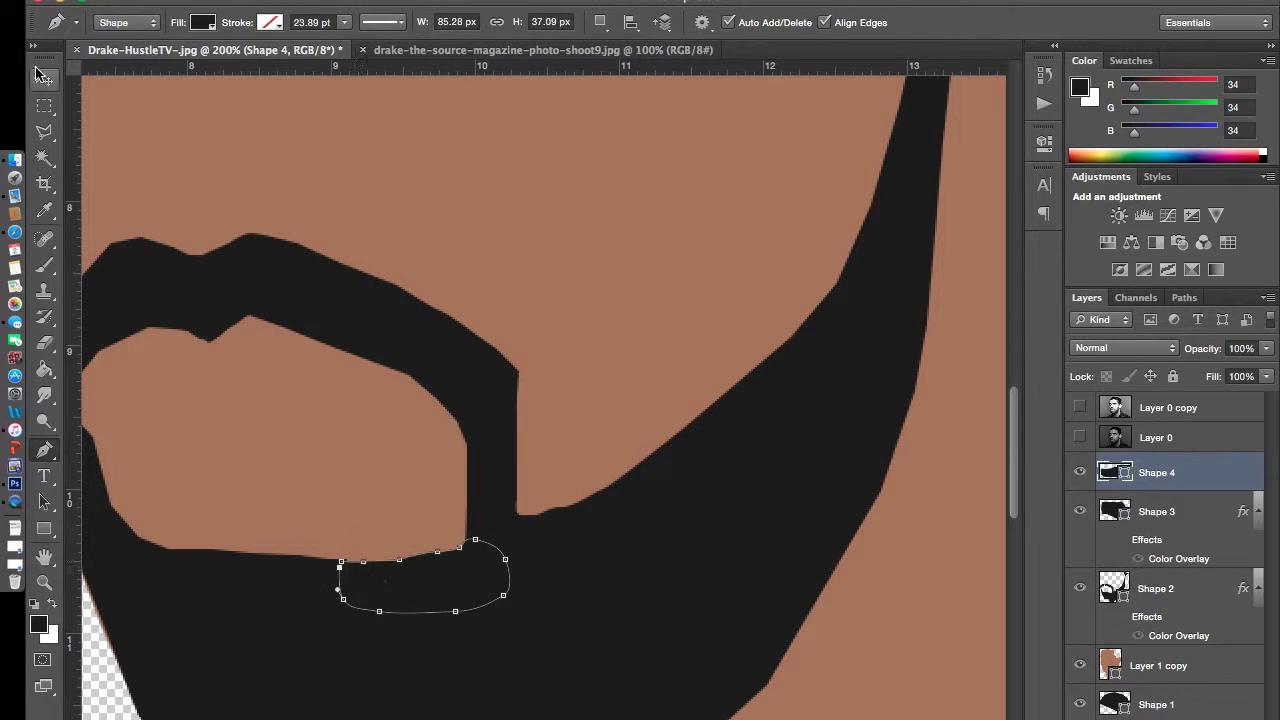
{"action": "key", "text": "Escape"}
Step: Add a narrow dark patch of about 9 × 77 px along the mustache's straight cheek-side edge
{"action": "left_click", "coordinate": [510, 370]}
{"action": "left_click", "coordinate": [519, 521]}
{"action": "left_click", "coordinate": [526, 500]}
{"action": "left_click", "coordinate": [510, 370]}
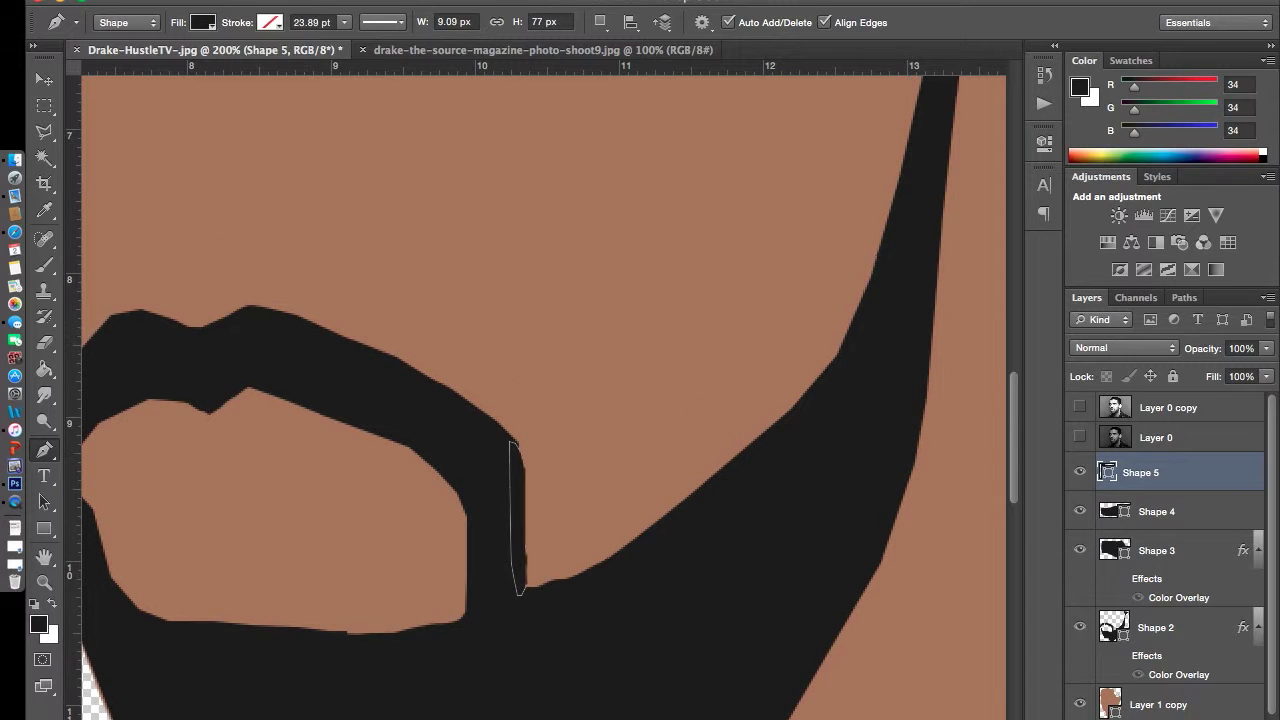
Step: Set the foreground color to a darker skin brown with RGB values 120, 86, 64
{"action": "key", "text": "ctrl+minus"}
{"action": "key", "text": "ctrl+minus"}
{"action": "key", "text": "ctrl+minus"}
{"action": "left_click", "coordinate": [1150, 410]}
{"action": "left_click", "coordinate": [1080, 407]}
{"action": "left_click", "coordinate": [1080, 407]}
{"action": "key", "text": "i"}
{"action": "left_click", "coordinate": [38, 624]}
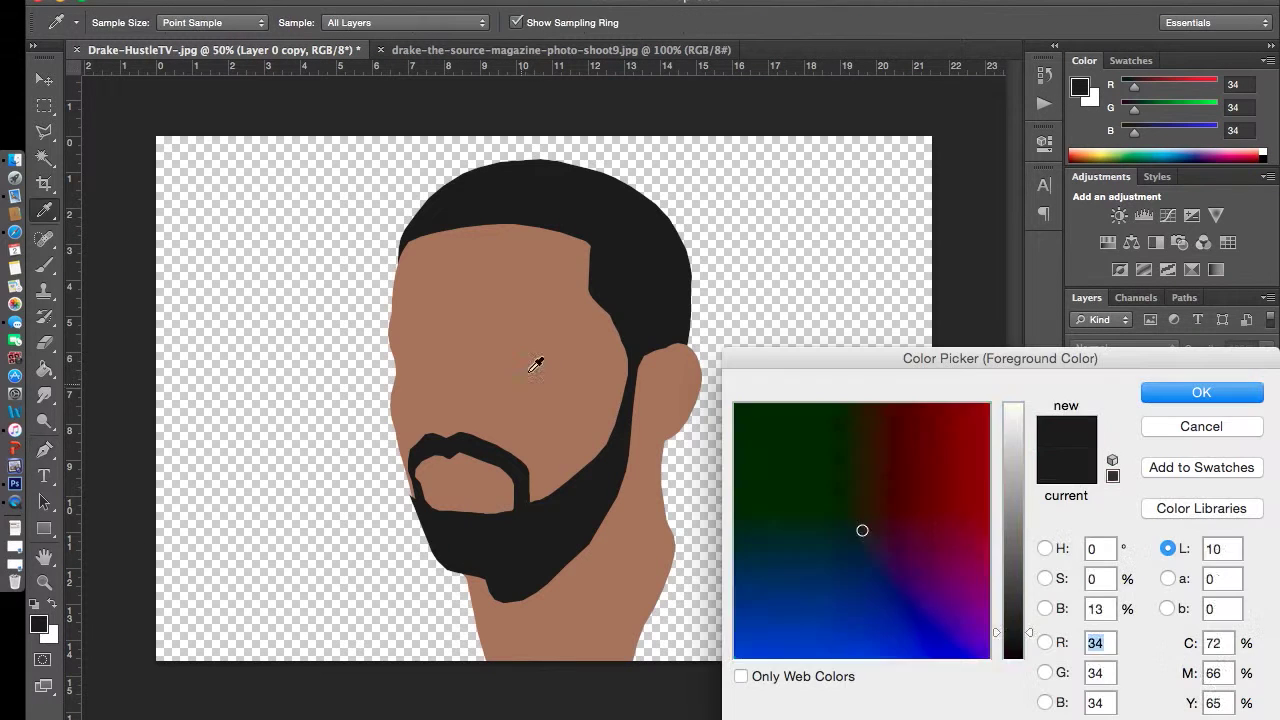
{"action": "left_click", "coordinate": [400, 491]}
{"action": "key", "text": "Return"}
{"action": "key", "text": "p"}
Step: Show the reference photo again and add an empty layer directly above the skin shape
{"action": "left_click", "coordinate": [1080, 407]}
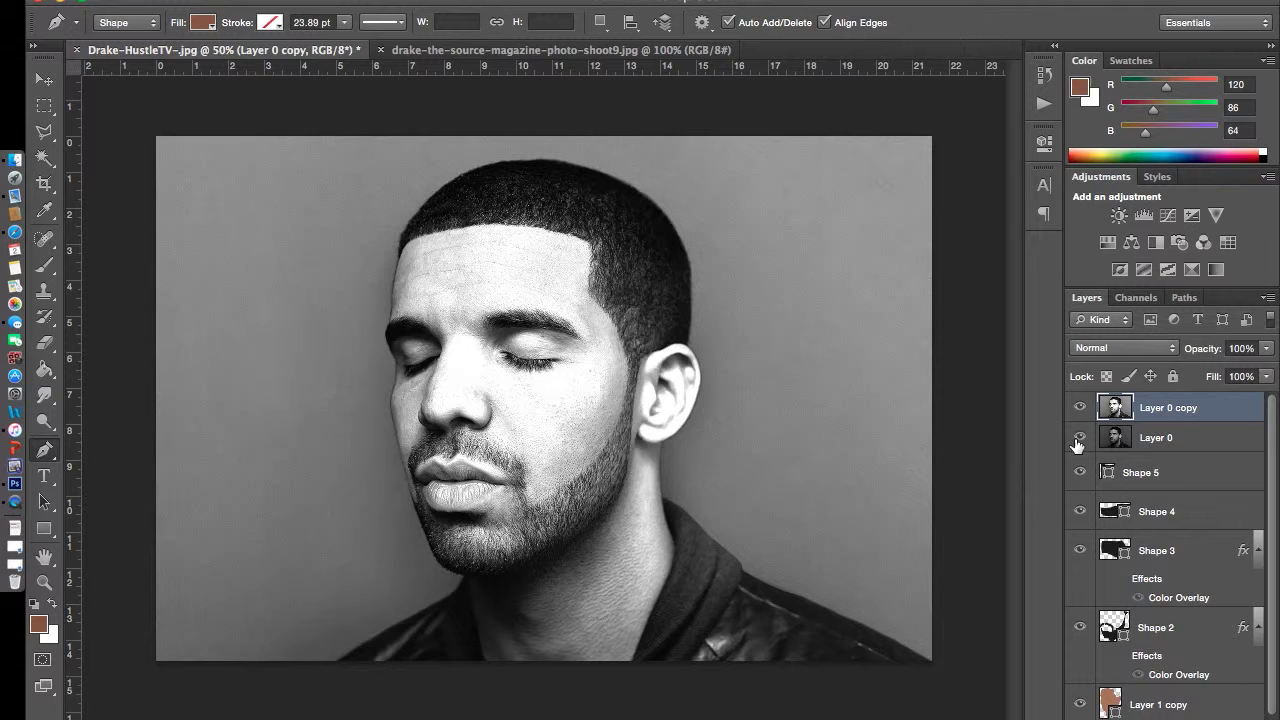
{"action": "key", "text": "ctrl+shift+alt+n"}
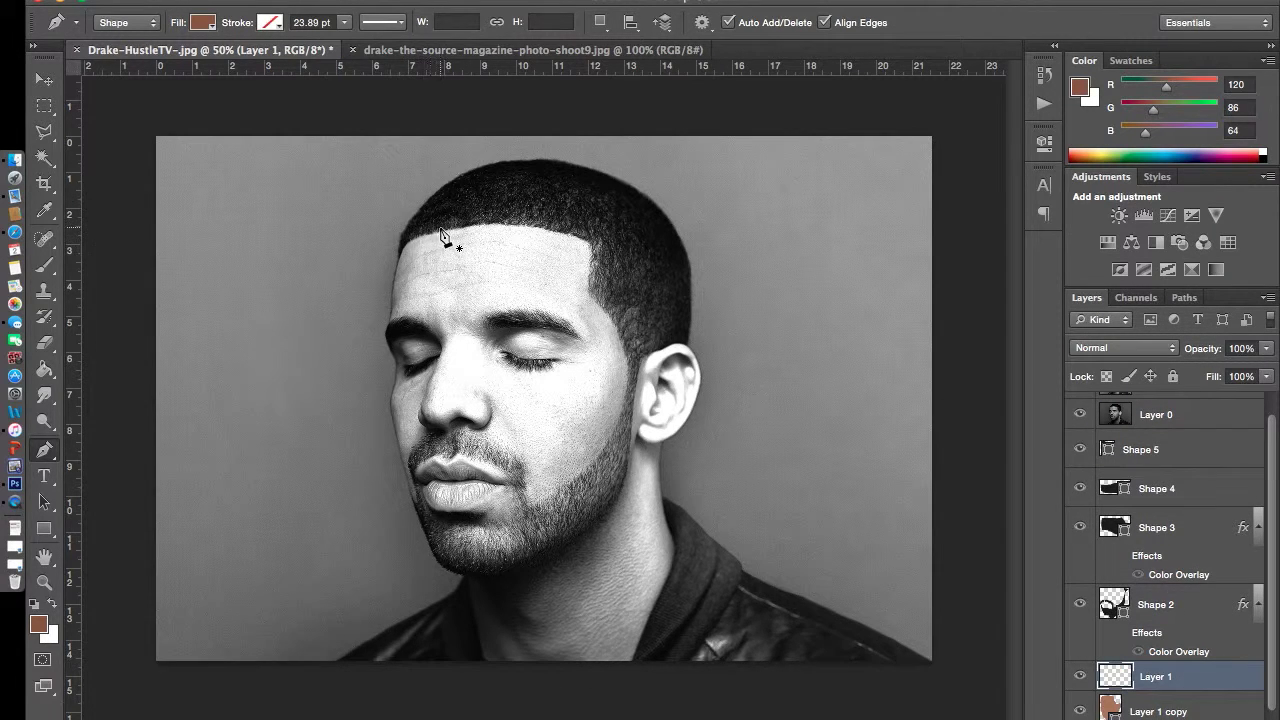
{"action": "scroll", "coordinate": [1190, 524], "scroll_direction": "down", "scroll_amount": 1}
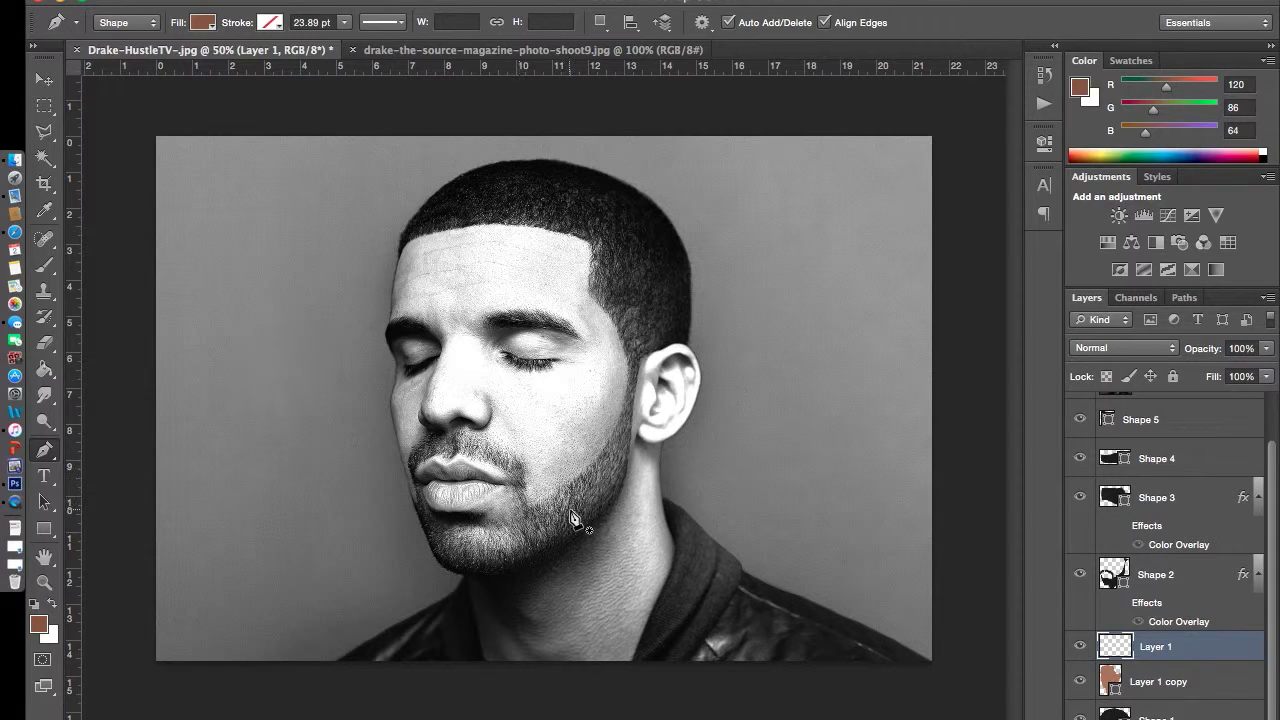
{"action": "scroll", "coordinate": [1105, 623], "scroll_direction": "up", "scroll_amount": 2}
Step: Set the foreground color back to dark grey, RGB 34, 34, 34, with the high-contrast photo hidden
{"action": "left_click", "coordinate": [1080, 407]}
{"action": "key", "text": "i"}
{"action": "left_click", "coordinate": [669, 434]}
{"action": "left_click", "coordinate": [38, 625]}
{"action": "key", "text": "Return"}
{"action": "key", "text": "p"}
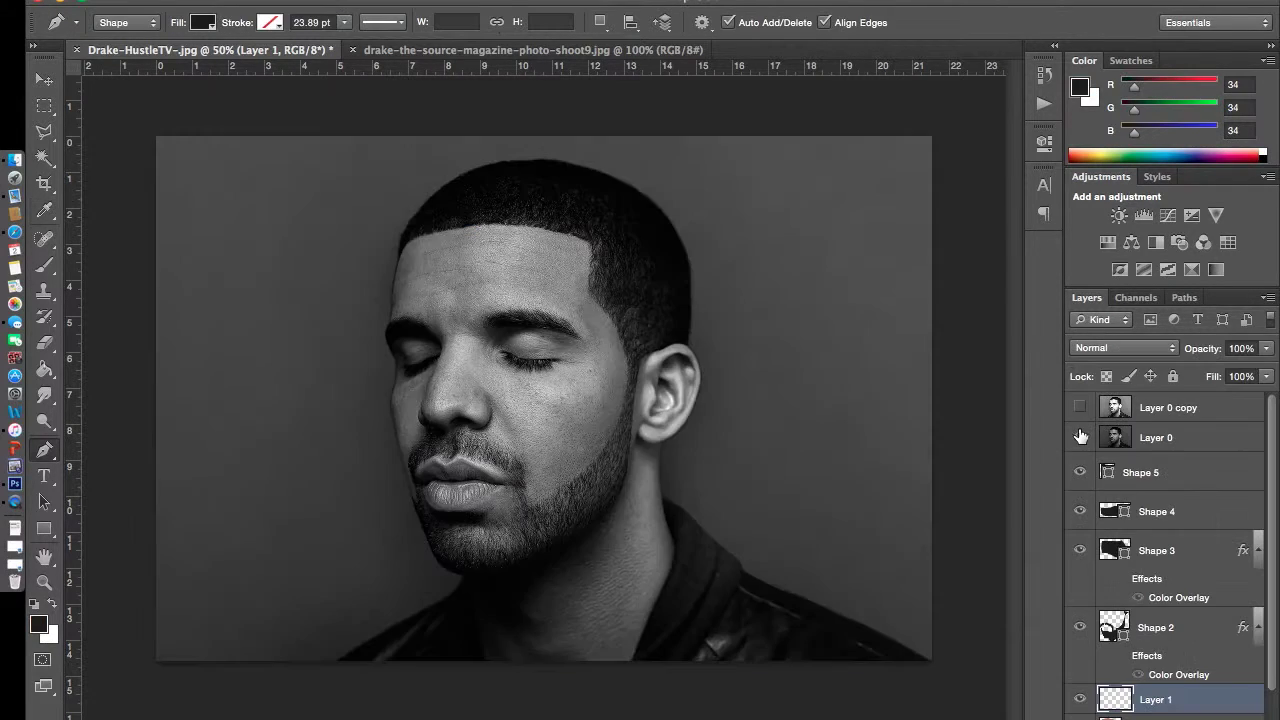
Step: Show only the high-contrast Layer 0 copy of the photo and add an empty layer above Shape 5
{"action": "left_click", "coordinate": [1080, 437]}
{"action": "left_click", "coordinate": [1130, 472]}
{"action": "key", "text": "ctrl+shift+alt+n"}
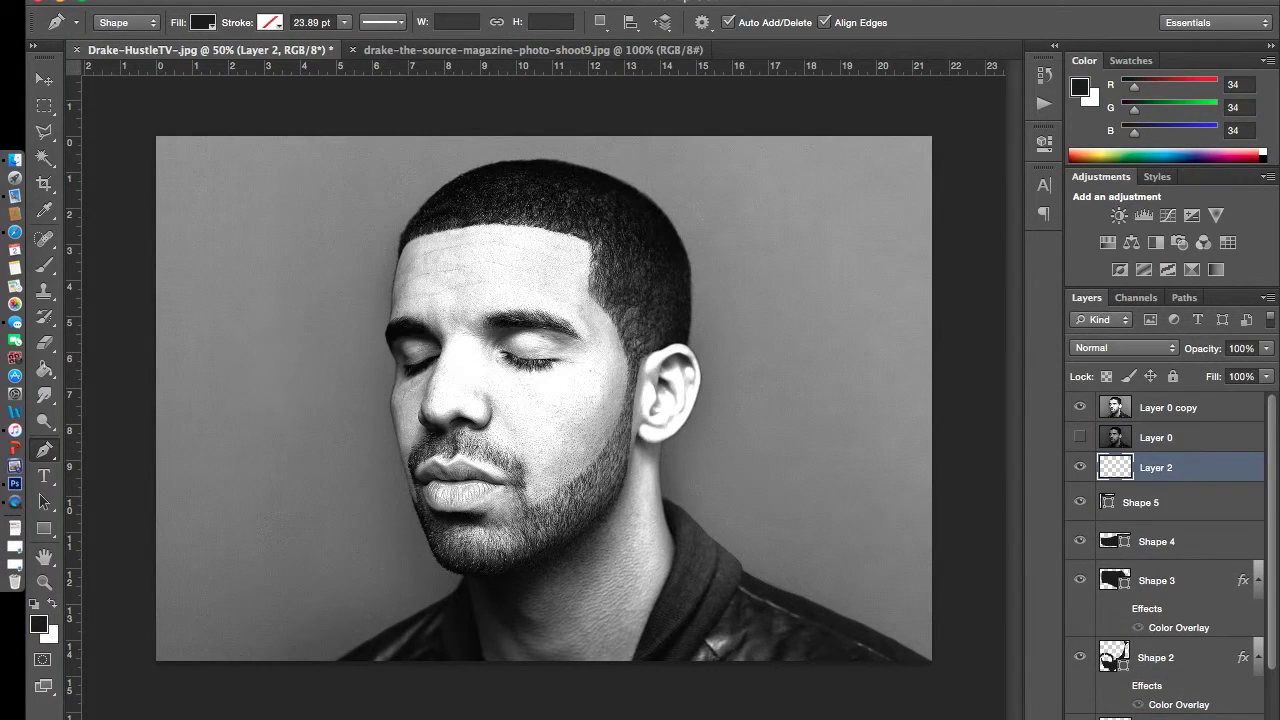
Step: Trace the eyebrow nearer the visible ear as a closed dark grey Pen tool shape, about 207 × 69 px
{"action": "key", "text": "ctrl+plus"}
{"action": "key", "text": "ctrl+plus"}
{"action": "scroll", "coordinate": [548, 402], "scroll_direction": "up", "scroll_amount": 3}
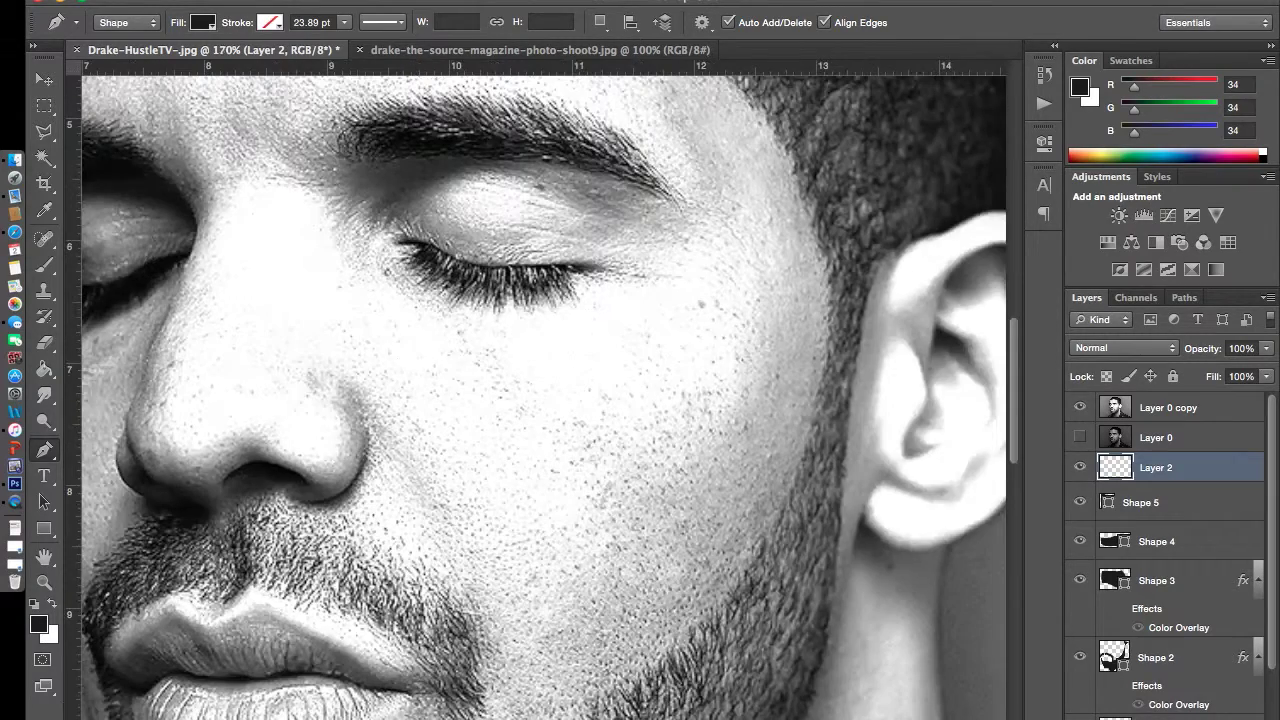
{"action": "scroll", "coordinate": [400, 215], "scroll_direction": "left", "scroll_amount": 3}
{"action": "scroll", "coordinate": [400, 215], "scroll_direction": "up", "scroll_amount": 1}
{"action": "left_click", "coordinate": [489, 123]}
{"action": "left_click", "coordinate": [436, 130]}
{"action": "left_click", "coordinate": [405, 152]}
{"action": "left_click", "coordinate": [405, 182]}
{"action": "left_click", "coordinate": [455, 189]}
{"action": "left_click", "coordinate": [545, 187]}
{"action": "left_click", "coordinate": [635, 193]}
{"action": "left_click", "coordinate": [718, 222]}
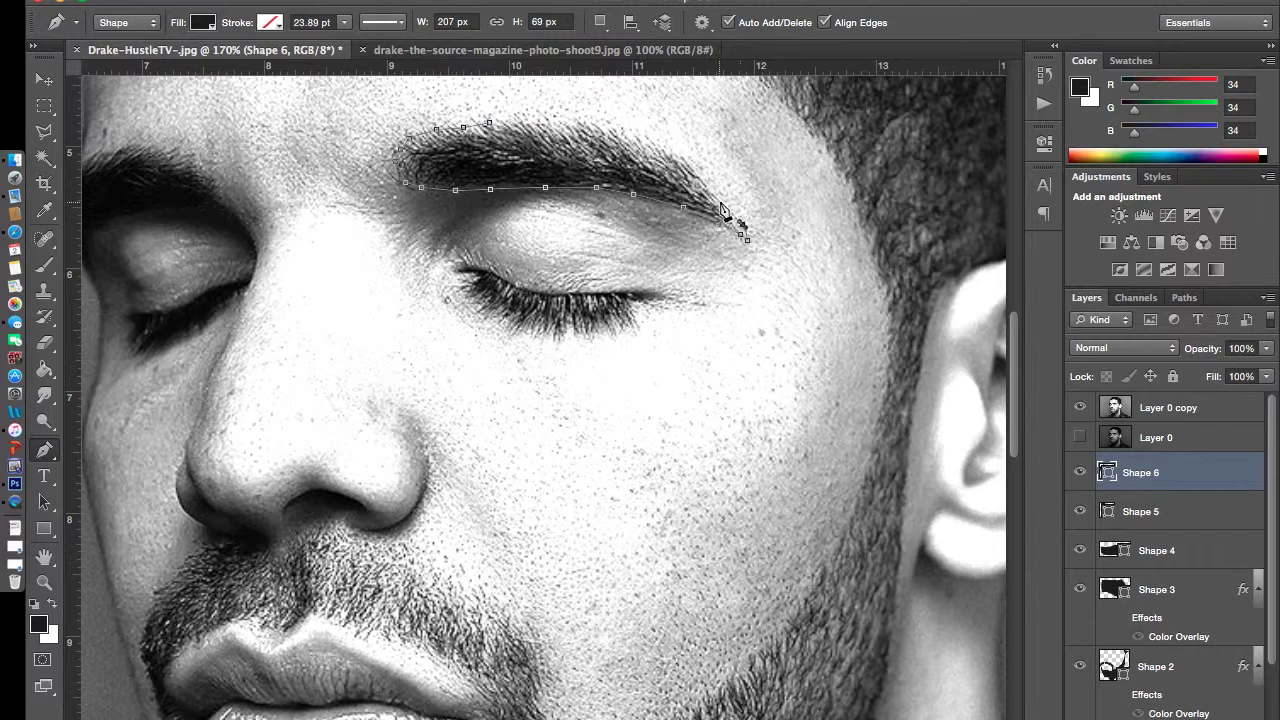
{"action": "left_click", "coordinate": [489, 123]}
Step: Trace the far eyebrow at the face's edge as a closed dark grey shape, about 94 × 74 px
{"action": "scroll", "coordinate": [594, 243], "scroll_direction": "left", "scroll_amount": 15}
{"action": "left_click", "coordinate": [586, 199]}
{"action": "left_click", "coordinate": [574, 183]}
{"action": "left_click", "coordinate": [555, 166]}
{"action": "left_click", "coordinate": [483, 152]}
{"action": "left_click", "coordinate": [451, 160]}
{"action": "left_click", "coordinate": [434, 183]}
{"action": "left_click", "coordinate": [428, 203]}
{"action": "left_click", "coordinate": [434, 233]}
{"action": "left_click", "coordinate": [455, 273]}
{"action": "left_click", "coordinate": [453, 251]}
{"action": "left_click", "coordinate": [460, 228]}
{"action": "left_click", "coordinate": [491, 213]}
{"action": "left_click", "coordinate": [521, 212]}
{"action": "left_click", "coordinate": [559, 212]}
{"action": "left_click", "coordinate": [584, 205]}
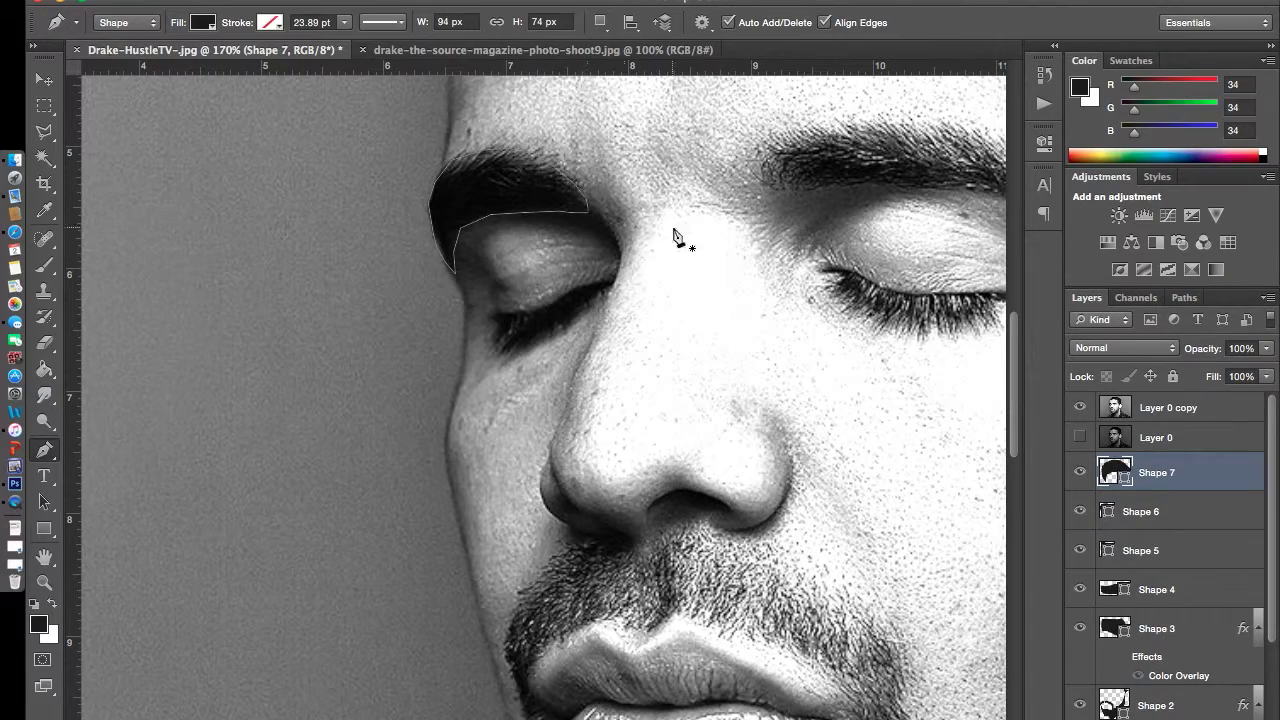
Step: Trace the lashes of the eye nearer the visible ear as a closed dark grey Pen tool shape, about 108 × 42 px
{"action": "scroll", "coordinate": [650, 280], "scroll_direction": "right", "scroll_amount": 5}
{"action": "scroll", "coordinate": [650, 280], "scroll_direction": "down", "scroll_amount": 2}
{"action": "key", "text": "super+plus"}
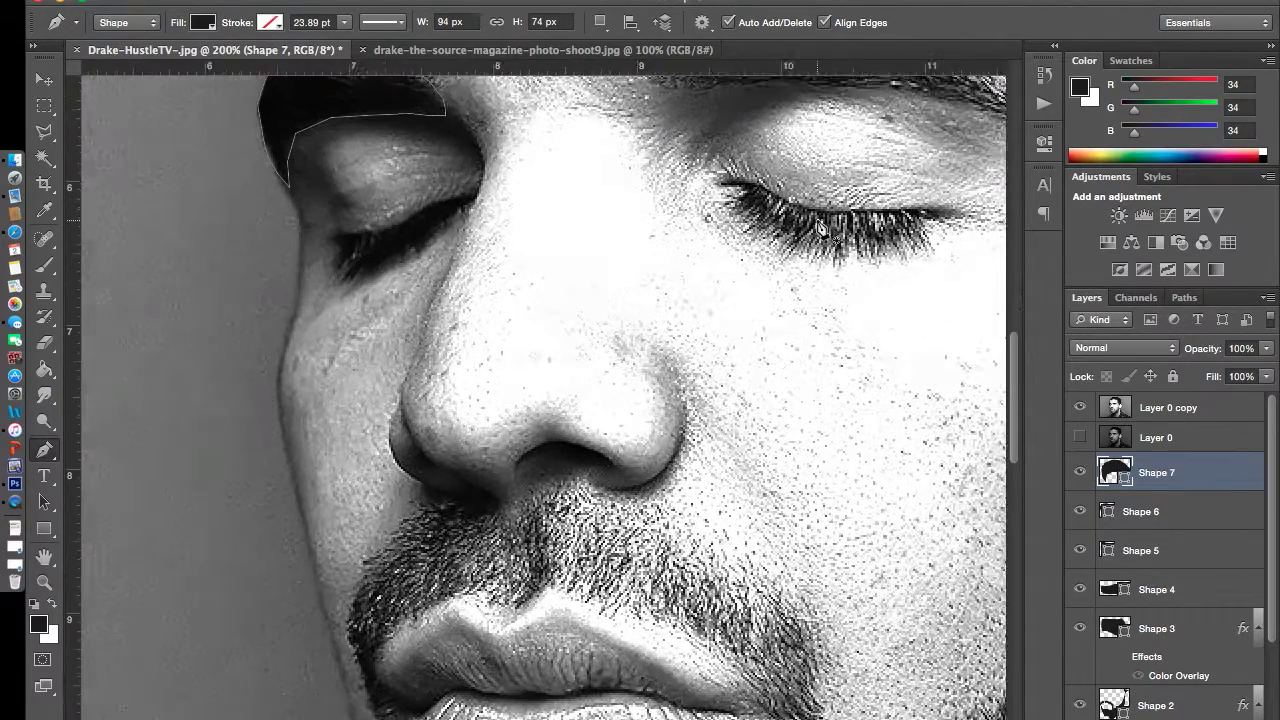
{"action": "scroll", "coordinate": [850, 200], "scroll_direction": "right", "scroll_amount": 2}
{"action": "left_click", "coordinate": [862, 188]}
{"action": "left_click", "coordinate": [849, 186]}
{"action": "left_click", "coordinate": [835, 186]}
{"action": "left_click", "coordinate": [820, 187]}
{"action": "left_click", "coordinate": [777, 186]}
{"action": "left_click", "coordinate": [748, 186]}
{"action": "left_click", "coordinate": [733, 183]}
{"action": "left_click", "coordinate": [715, 175]}
{"action": "left_click", "coordinate": [689, 162]}
{"action": "left_click", "coordinate": [680, 158]}
{"action": "left_click", "coordinate": [662, 156]}
{"action": "left_click", "coordinate": [650, 156]}
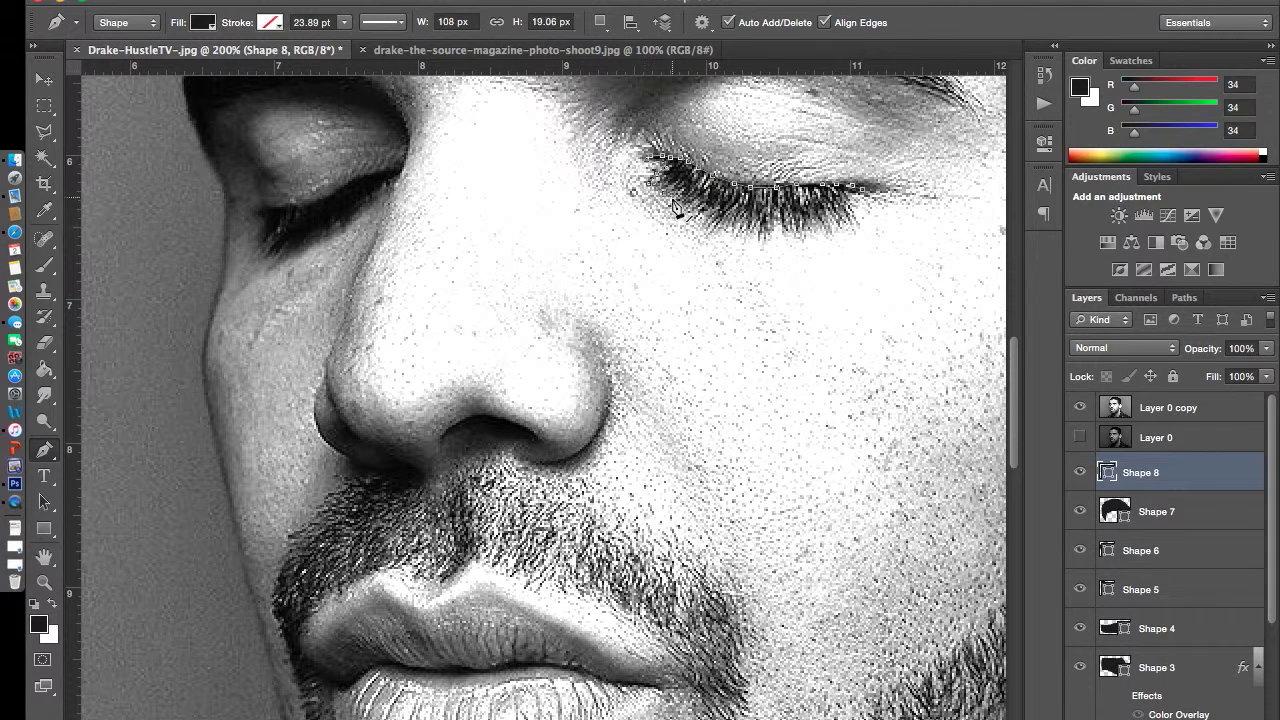
{"action": "left_click", "coordinate": [709, 238]}
{"action": "left_click", "coordinate": [731, 234]}
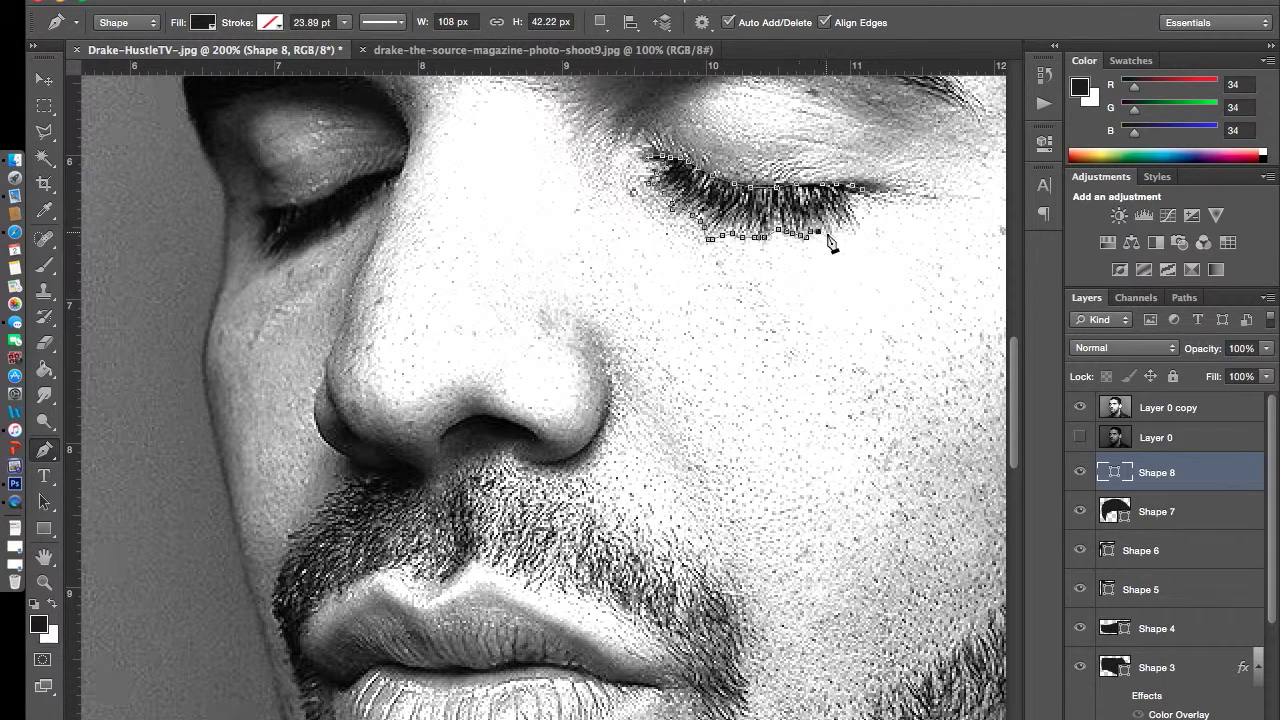
{"action": "left_click", "coordinate": [862, 189]}
Step: Trace the far eye's lash line as a closed dark grey Pen tool shape, about 71 × 43 px
{"action": "left_click", "coordinate": [398, 170]}
{"action": "left_click", "coordinate": [380, 172]}
{"action": "left_click", "coordinate": [360, 176]}
{"action": "left_click", "coordinate": [348, 187]}
{"action": "left_click", "coordinate": [350, 188]}
{"action": "left_click", "coordinate": [309, 203]}
{"action": "left_click", "coordinate": [295, 207]}
{"action": "left_click", "coordinate": [281, 209]}
{"action": "left_click", "coordinate": [267, 210]}
{"action": "left_click", "coordinate": [261, 231]}
{"action": "left_click", "coordinate": [257, 248]}
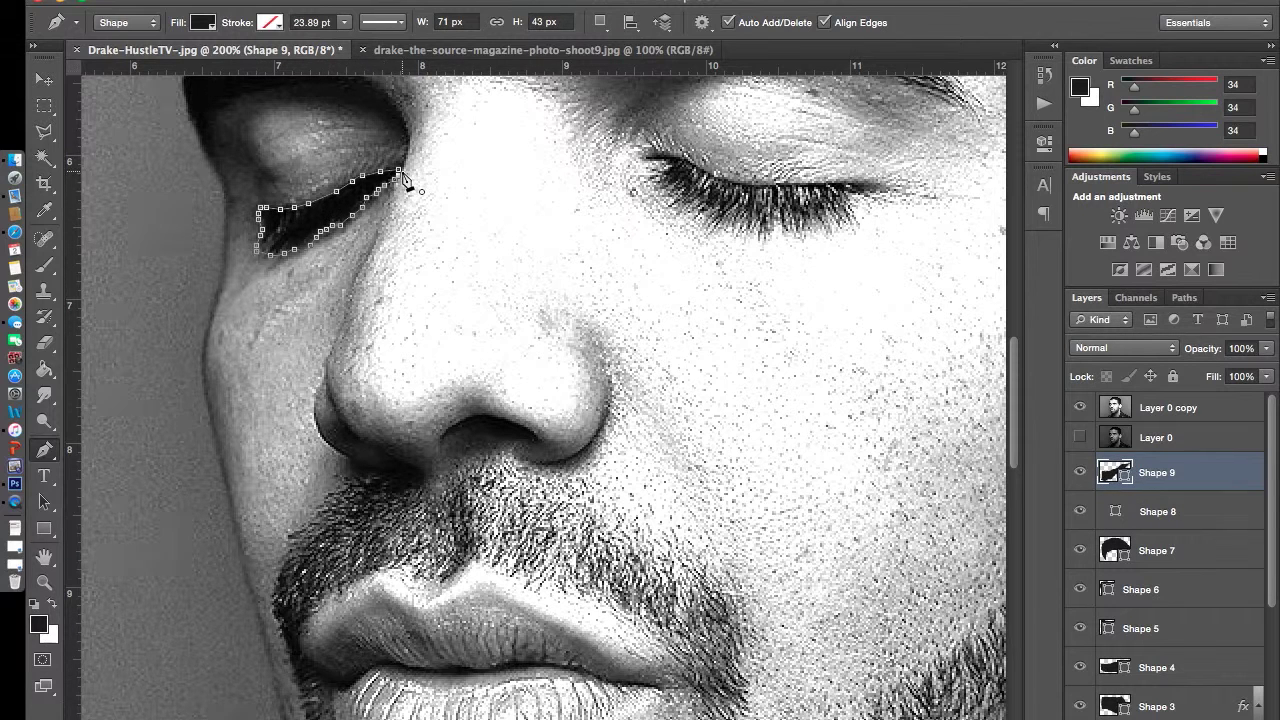
{"action": "left_click", "coordinate": [399, 172]}
Step: Hide the high-contrast photo to check the traced lashes against the flat illustration
{"action": "scroll", "coordinate": [749, 398], "scroll_direction": "down", "scroll_amount": 2}
{"action": "scroll", "coordinate": [817, 449], "scroll_direction": "down", "scroll_amount": 5}
{"action": "scroll", "coordinate": [817, 449], "scroll_direction": "up", "scroll_amount": 8}
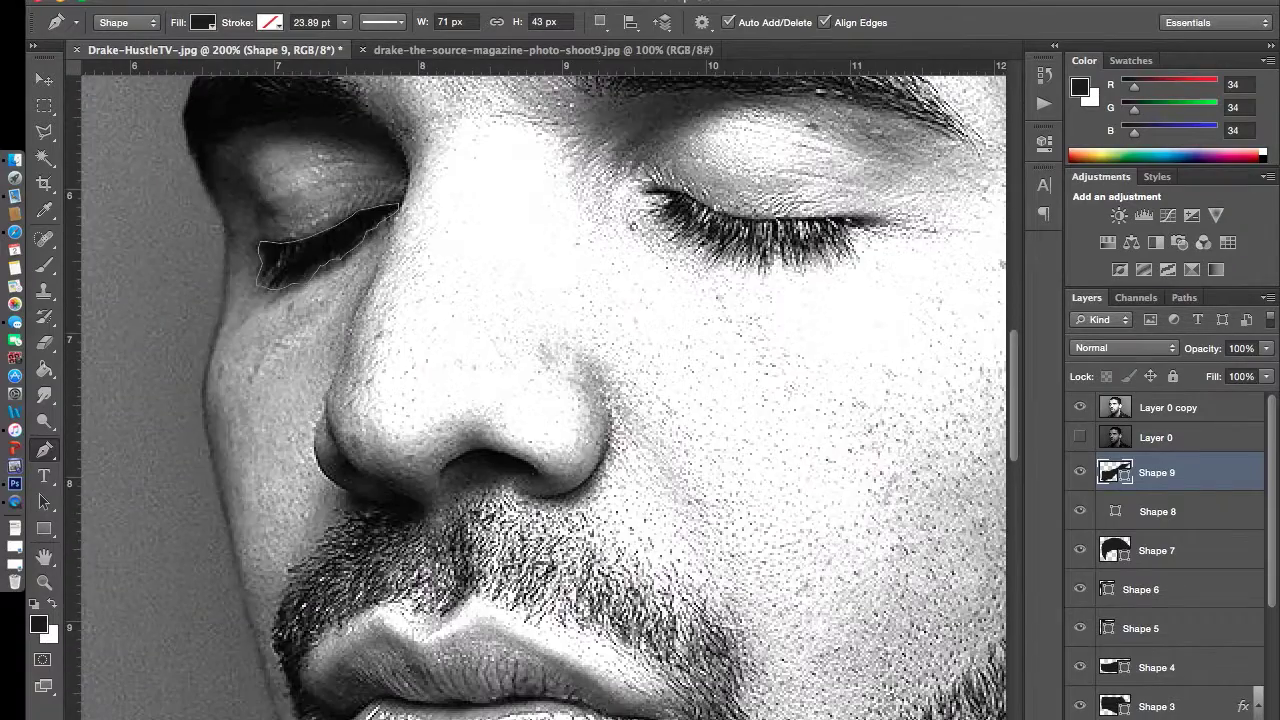
{"action": "key", "text": "ctrl+minus"}
{"action": "left_click", "coordinate": [1160, 407]}
{"action": "left_click", "coordinate": [1080, 407]}
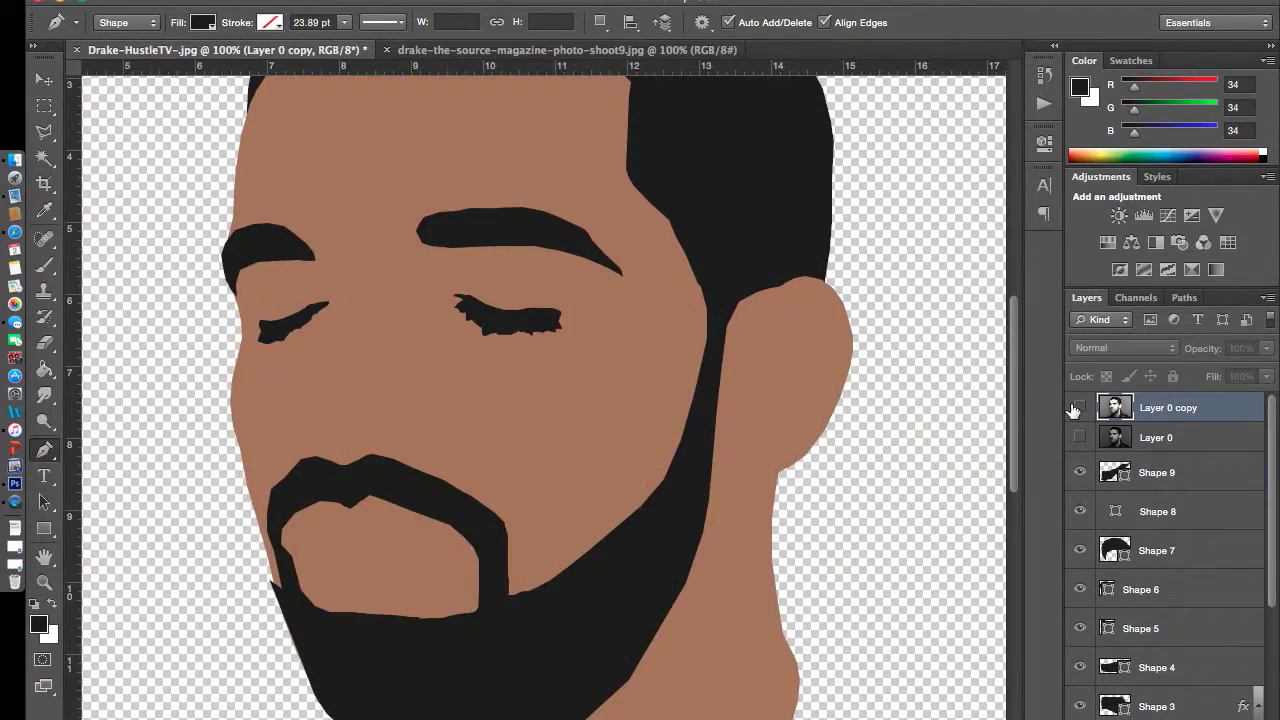
{"action": "left_click", "coordinate": [1079, 407]}
{"action": "left_click", "coordinate": [1079, 407]}
Step: Set the foreground color to black, RGB 0, 0, 0, and show the high-contrast photo again
{"action": "left_click", "coordinate": [39, 625]}
{"action": "left_click", "coordinate": [878, 505]}
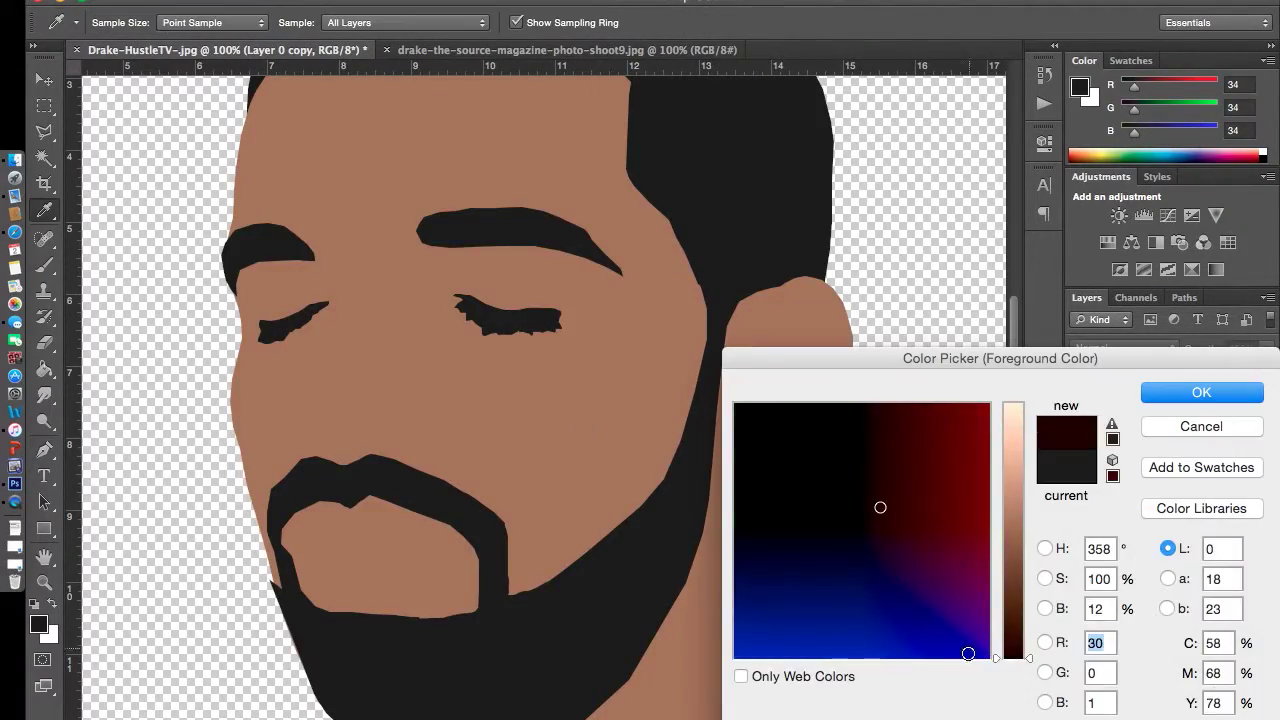
{"action": "key", "text": "Return"}
{"action": "key", "text": "p"}
{"action": "left_click", "coordinate": [1080, 407]}
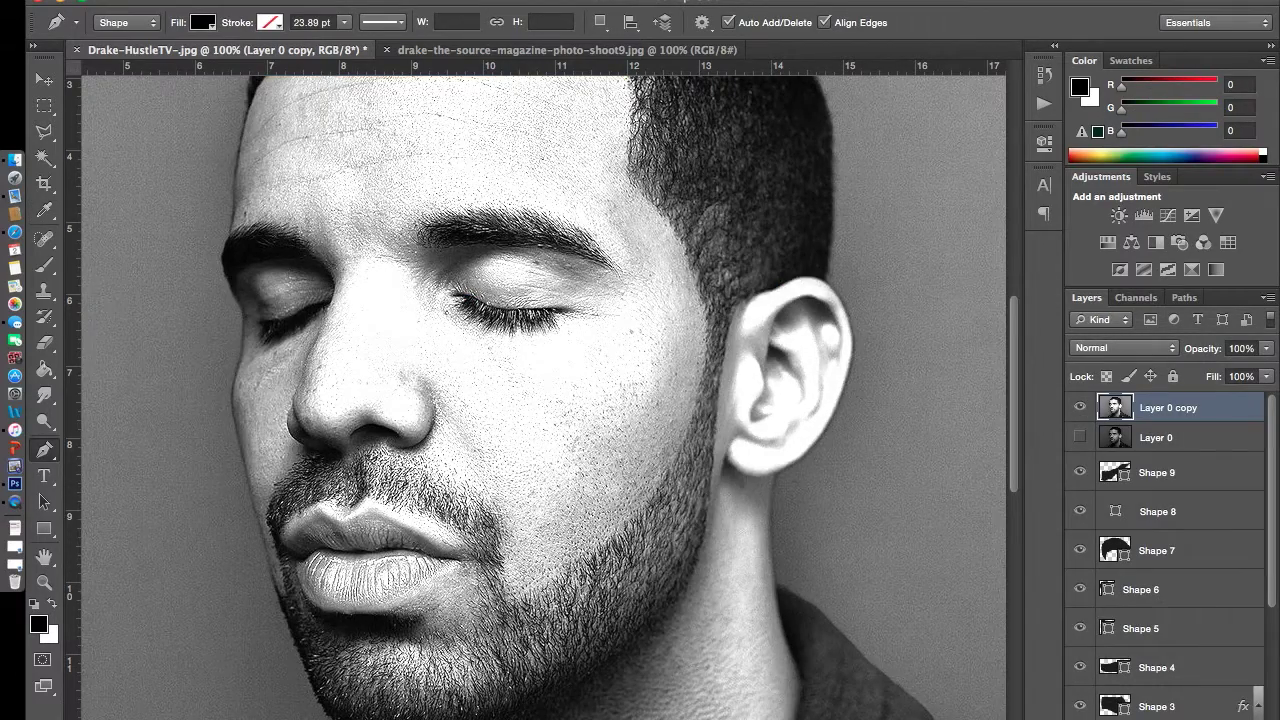
{"action": "scroll", "coordinate": [350, 400], "scroll_direction": "up", "scroll_amount": 5}
{"action": "left_click", "coordinate": [290, 482]}
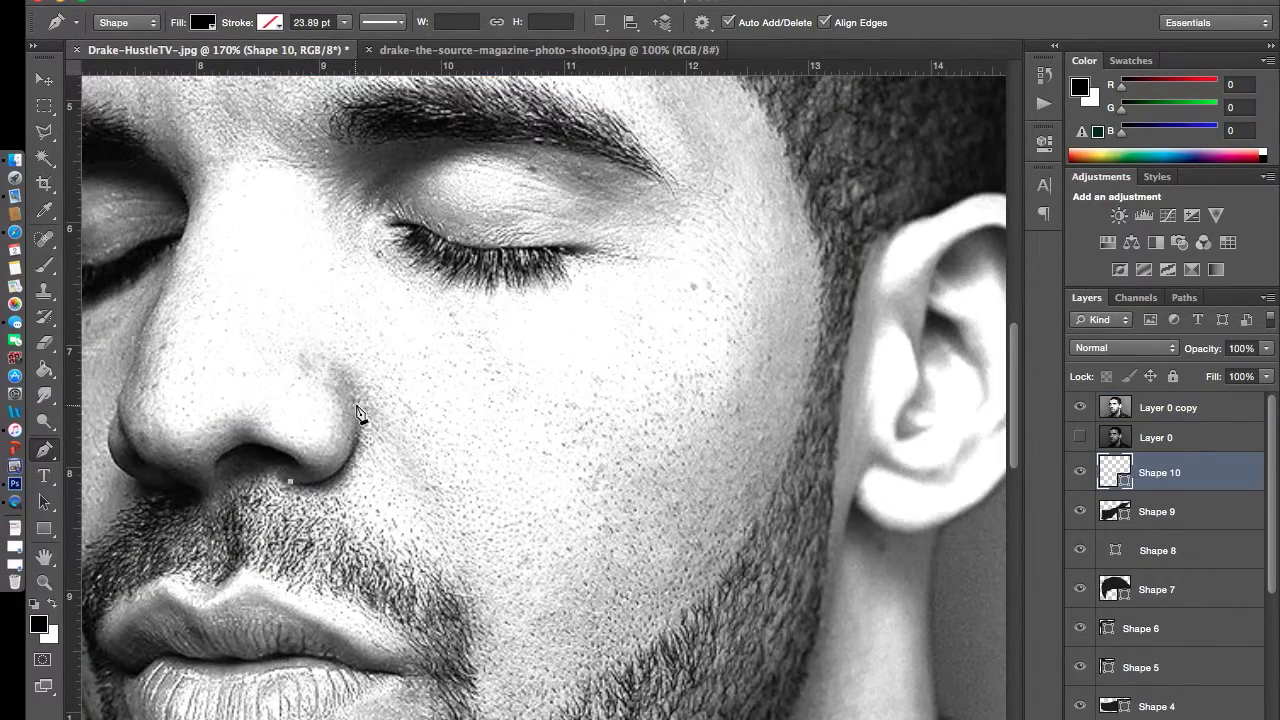
{"action": "left_click_drag", "start_coordinate": [348, 397], "coordinate": [329, 294]}
{"action": "key", "text": "v"}
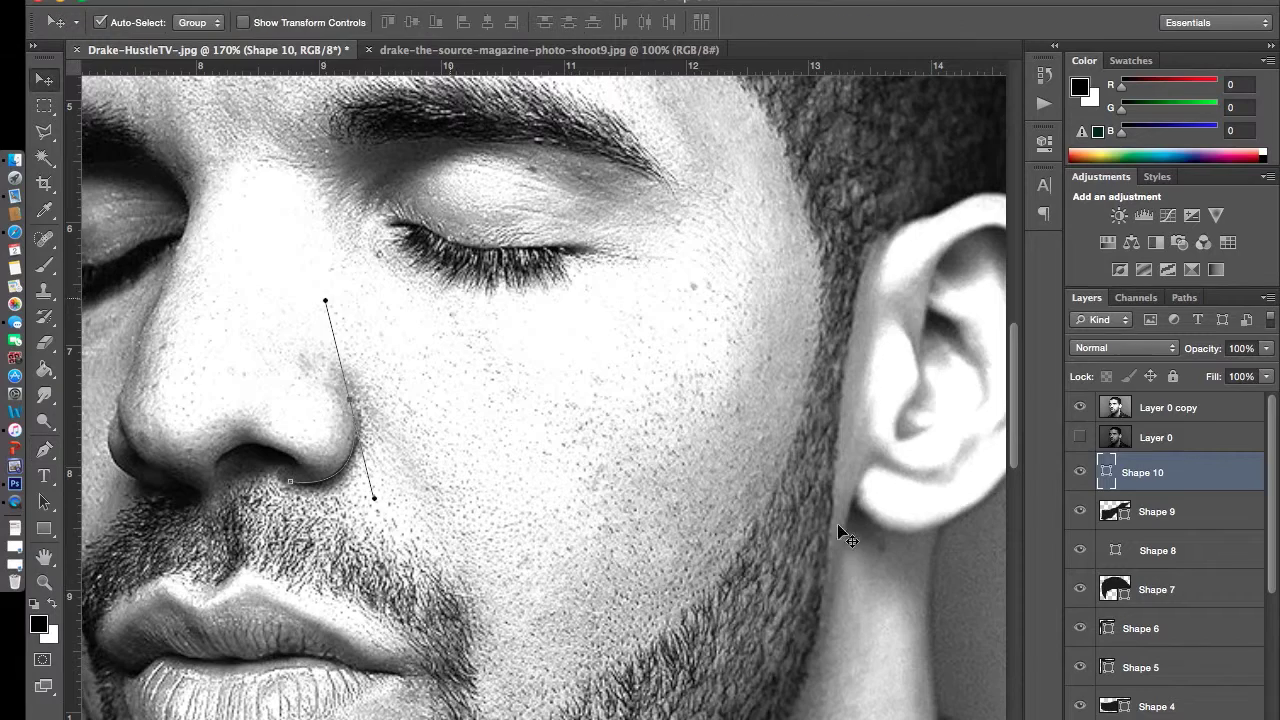
{"action": "left_click", "coordinate": [1200, 435]}
{"action": "left_click", "coordinate": [1080, 407]}
{"action": "left_click", "coordinate": [1080, 407]}
{"action": "key", "text": "super+alt+z"}
{"action": "key", "text": "super+alt+z"}
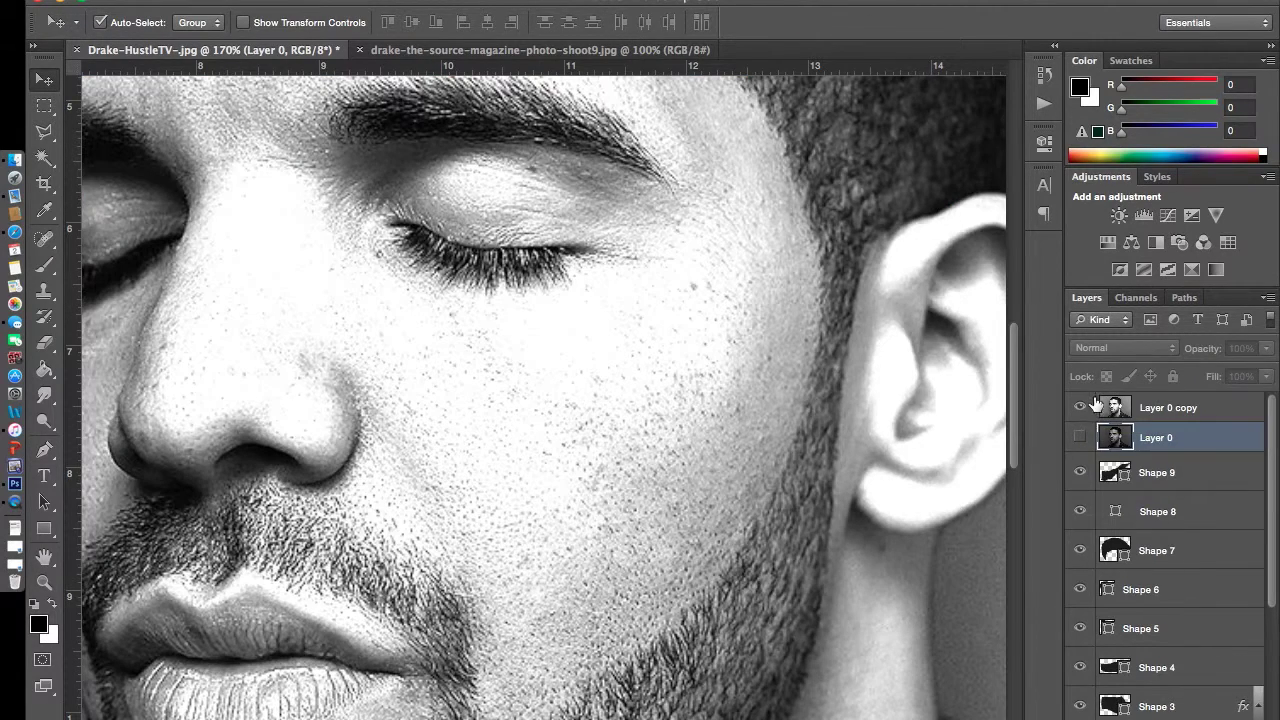
{"action": "key", "text": "super+alt+z"}
{"action": "key", "text": "super+alt+z"}
{"action": "key", "text": "p"}
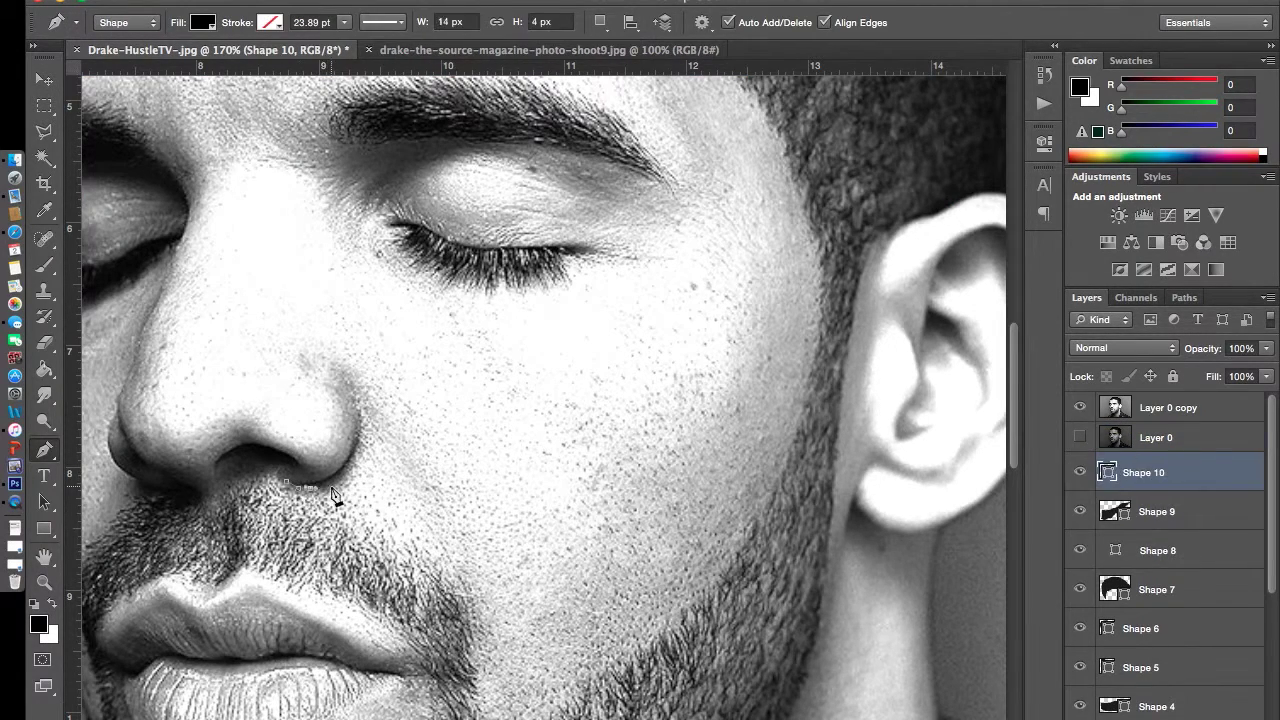
Step: Try tracing the outer edge of the near nostril as a thin black shape, about 44 × 67 px
{"action": "left_click_drag", "start_coordinate": [357, 462], "coordinate": [350, 474]}
{"action": "key", "text": "super+equal"}
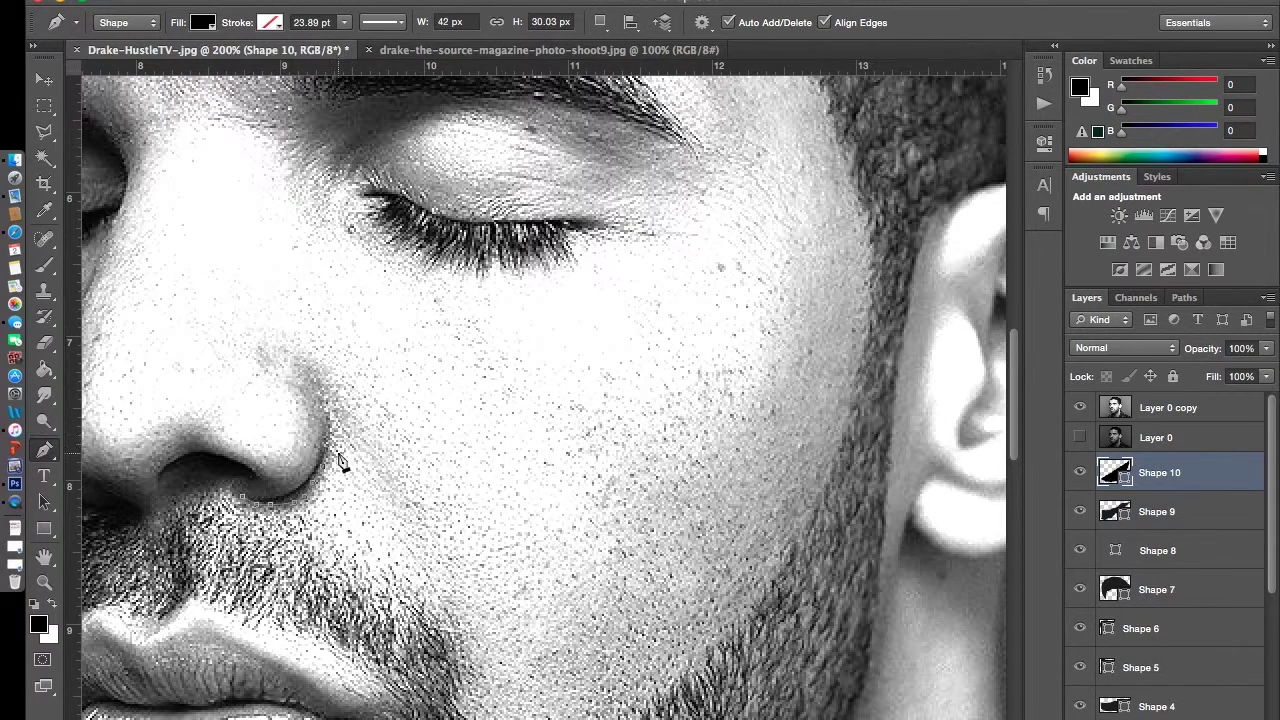
{"action": "left_click_drag", "start_coordinate": [305, 372], "coordinate": [318, 406]}
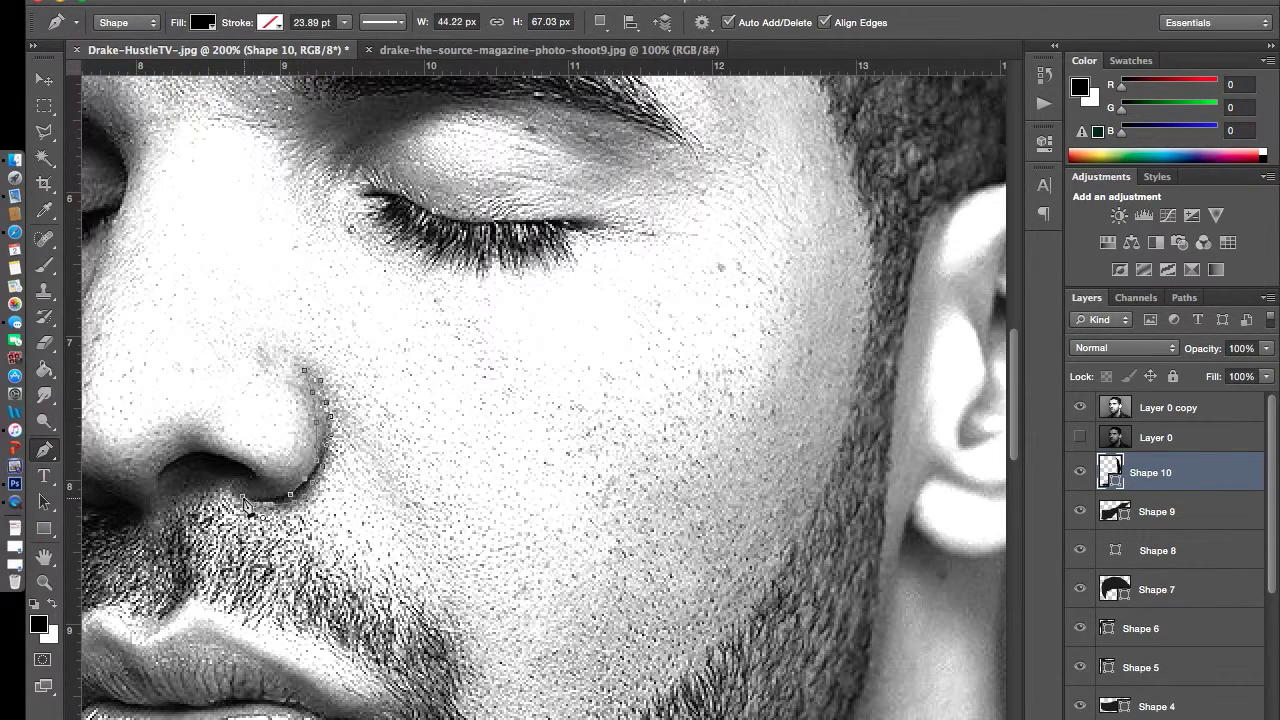
{"action": "left_click", "coordinate": [1080, 407]}
{"action": "left_click", "coordinate": [1080, 407]}
Step: Set the foreground color to brown, RGB 107, 74, 52, and add an empty layer above Layer 1 copy with the high-contrast photo shown
{"action": "left_click", "coordinate": [1080, 407]}
{"action": "left_click", "coordinate": [1157, 511]}
{"action": "left_click", "coordinate": [39, 624]}
{"action": "left_click", "coordinate": [630, 471]}
{"action": "key", "text": "Return"}
{"action": "left_click", "coordinate": [1080, 405]}
{"action": "scroll", "coordinate": [1197, 683], "scroll_direction": "down", "scroll_amount": 5}
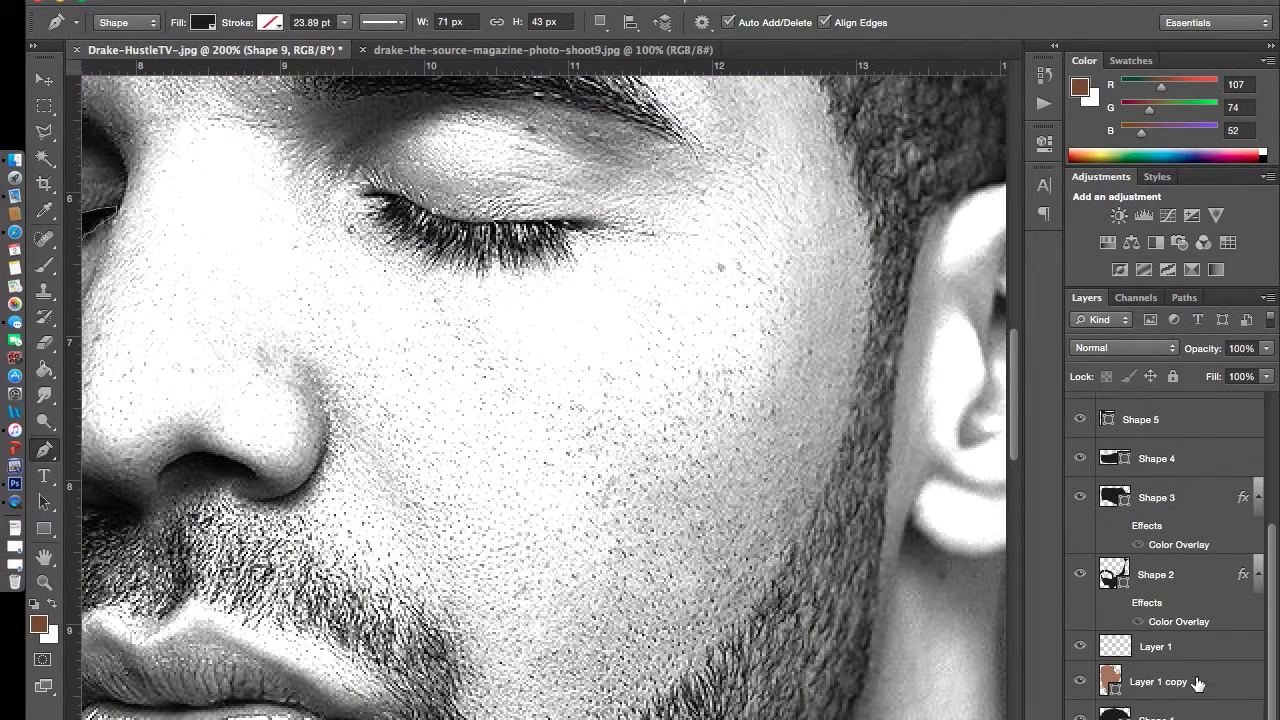
{"action": "key", "text": "ctrl+shift+alt+n"}
Step: Start a brown face-shadow shape with the Pen tool around the near nostril and along the lower edge of the nose highlight
{"action": "scroll", "coordinate": [590, 360], "scroll_direction": "down", "scroll_amount": 1}
{"action": "left_click", "coordinate": [331, 350]}
{"action": "left_click", "coordinate": [303, 321]}
{"action": "left_click", "coordinate": [300, 358]}
{"action": "left_click", "coordinate": [287, 413]}
{"action": "left_click", "coordinate": [236, 405]}
{"action": "left_click", "coordinate": [182, 379]}
{"action": "left_click", "coordinate": [125, 396]}
Step: Extend the shadow outline around the nose tip and up the far side of the nose to the bridge
{"action": "scroll", "coordinate": [125, 378], "scroll_direction": "left", "scroll_amount": 3}
{"action": "left_click", "coordinate": [181, 401]}
{"action": "left_click", "coordinate": [157, 375]}
{"action": "left_click", "coordinate": [157, 356]}
{"action": "left_click", "coordinate": [167, 313]}
{"action": "left_click", "coordinate": [189, 250]}
{"action": "left_click", "coordinate": [203, 197]}
{"action": "left_click", "coordinate": [209, 158]}
{"action": "scroll", "coordinate": [222, 278], "scroll_direction": "up", "scroll_amount": 3}
Step: Continue the shadow outline over the nose bridge and beneath the near eye's lashes to its outer corner
{"action": "left_click", "coordinate": [235, 231]}
{"action": "left_click", "coordinate": [317, 237]}
{"action": "left_click", "coordinate": [369, 317]}
{"action": "left_click", "coordinate": [452, 353]}
{"action": "left_click", "coordinate": [608, 369]}
{"action": "left_click", "coordinate": [719, 344]}
{"action": "left_click", "coordinate": [757, 283]}
Step: Remove the misplaced anchor beside the near eyebrow's tail and curve the shadow outline around the temple toward the cheek
{"action": "scroll", "coordinate": [757, 285], "scroll_direction": "up", "scroll_amount": 3}
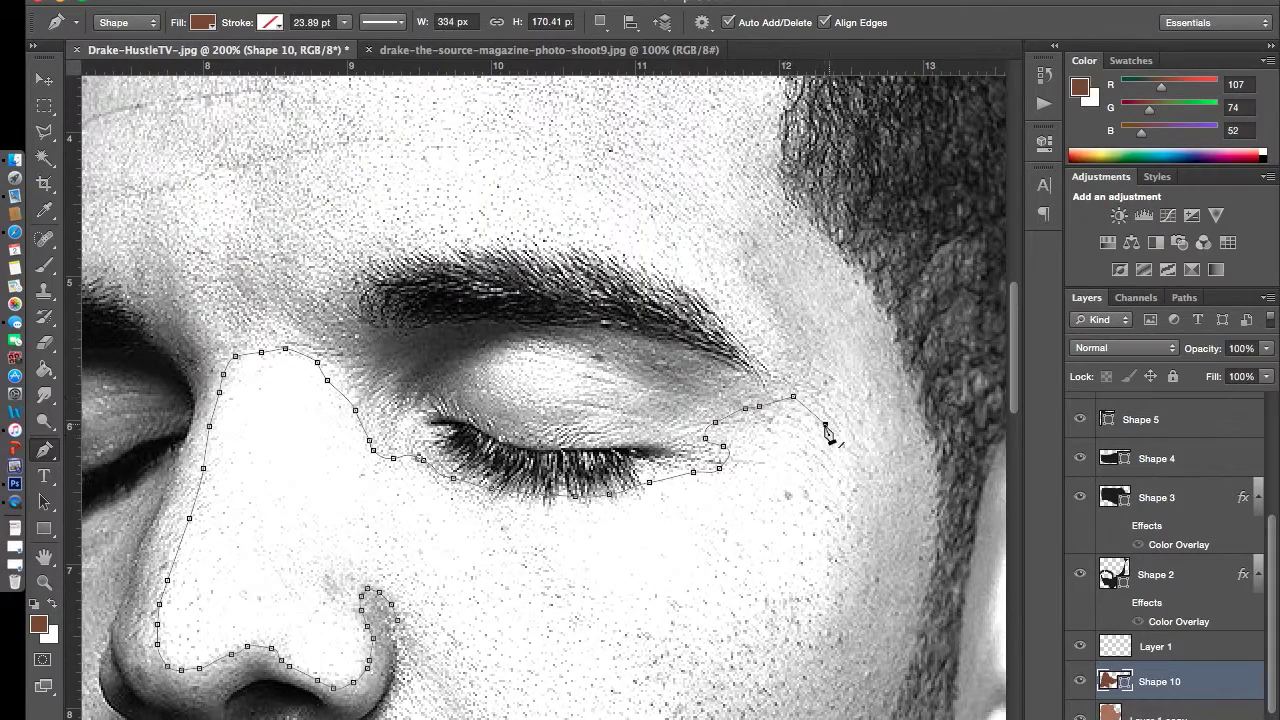
{"action": "right_click", "coordinate": [793, 405]}
{"action": "left_click", "coordinate": [830, 403]}
{"action": "left_click", "coordinate": [803, 404]}
{"action": "left_click", "coordinate": [817, 416]}
{"action": "left_click", "coordinate": [829, 438]}
{"action": "left_click", "coordinate": [839, 468]}
{"action": "left_click", "coordinate": [843, 495]}
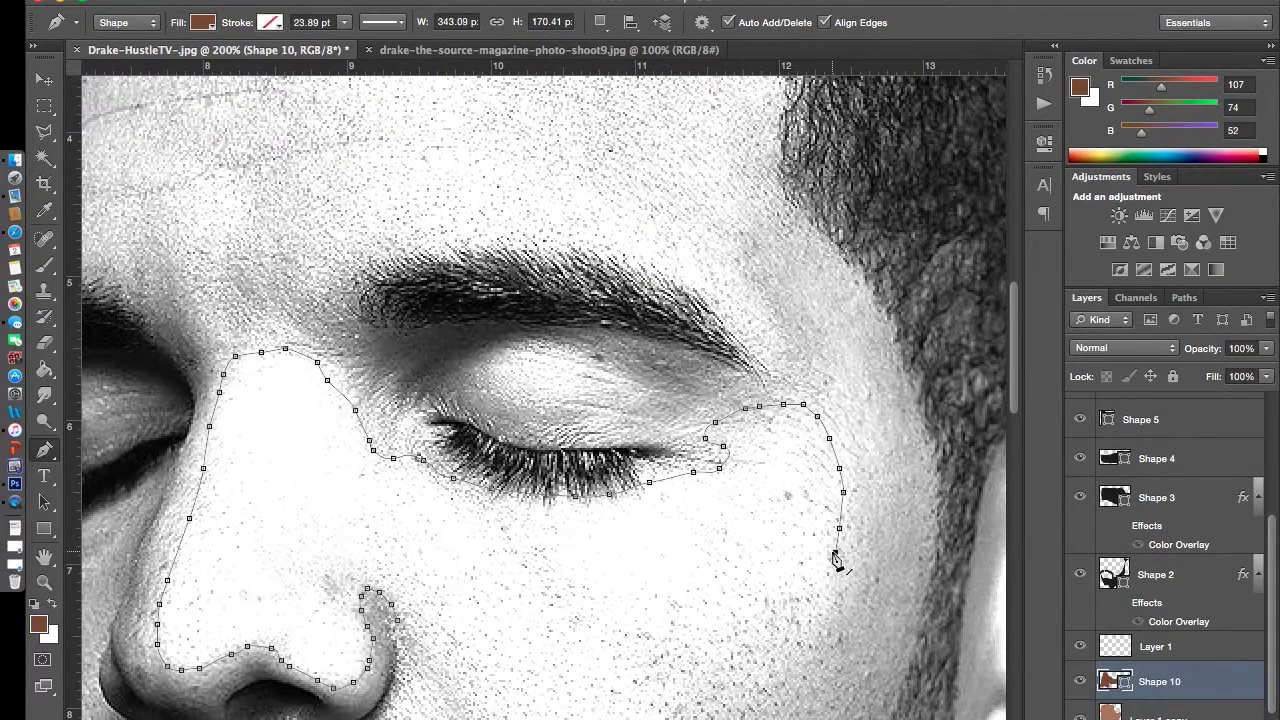
Step: Carry the shadow outline diagonally down the cheek to the beard near the mouth corner
{"action": "scroll", "coordinate": [835, 555], "scroll_direction": "down", "scroll_amount": 4}
{"action": "left_click", "coordinate": [743, 435]}
{"action": "left_click", "coordinate": [711, 465]}
{"action": "left_click", "coordinate": [673, 540]}
{"action": "scroll", "coordinate": [673, 540], "scroll_direction": "down", "scroll_amount": 4}
{"action": "left_click", "coordinate": [629, 480]}
{"action": "left_click", "coordinate": [581, 540]}
{"action": "left_click", "coordinate": [547, 578]}
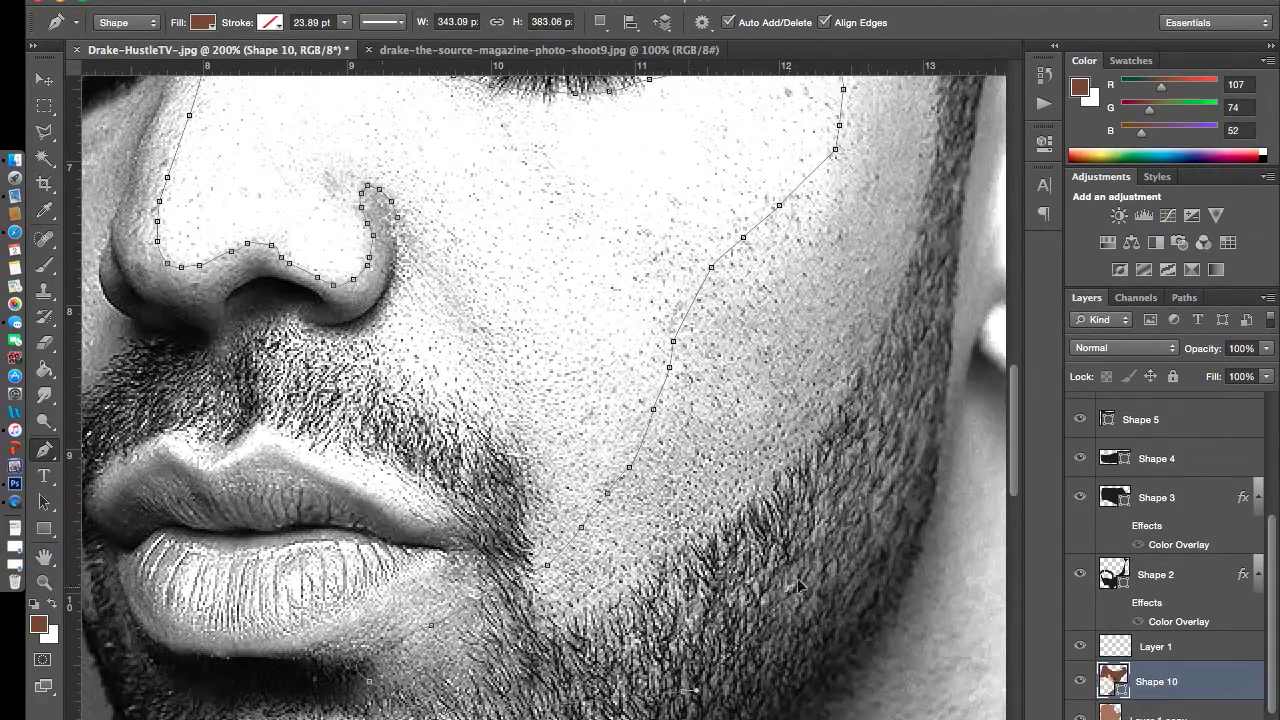
Step: Run the shadow outline back up the beard and sideburn to the temple hairline, removing misplaced anchor points
{"action": "scroll", "coordinate": [965, 258], "scroll_direction": "up", "scroll_amount": 2}
{"action": "scroll", "coordinate": [965, 258], "scroll_direction": "up", "scroll_amount": 5}
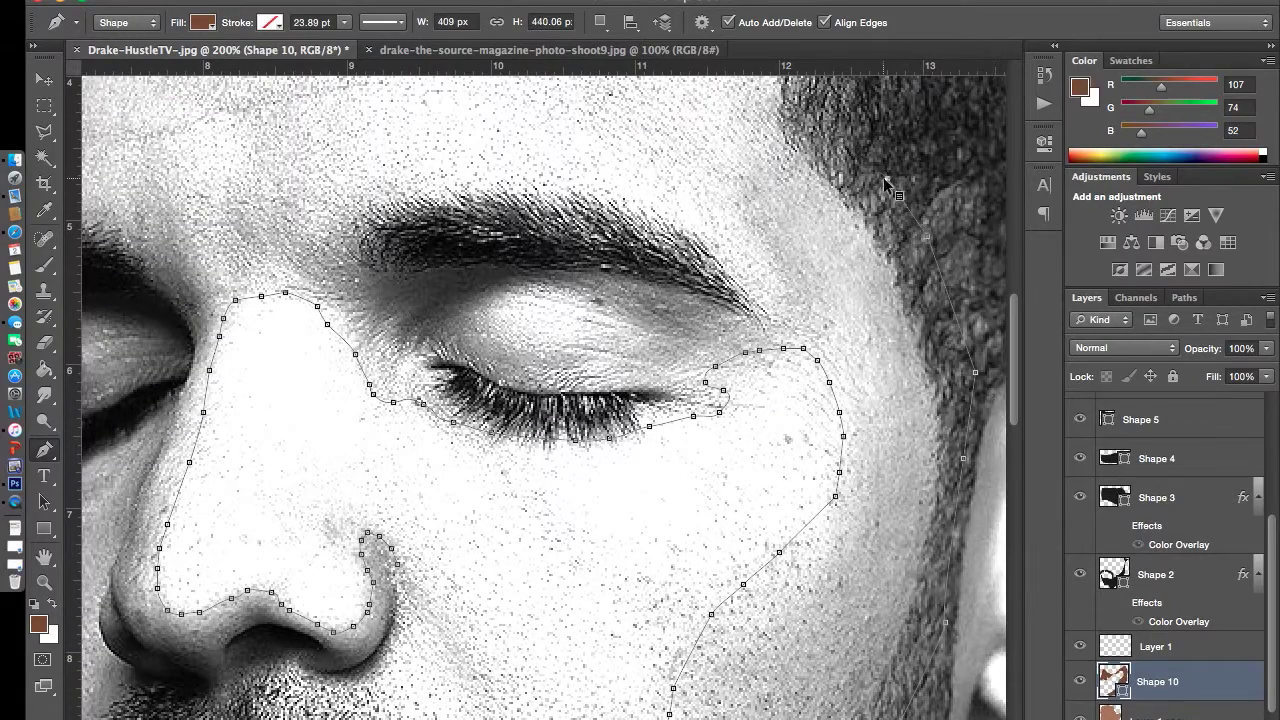
{"action": "key", "text": "ctrl+z"}
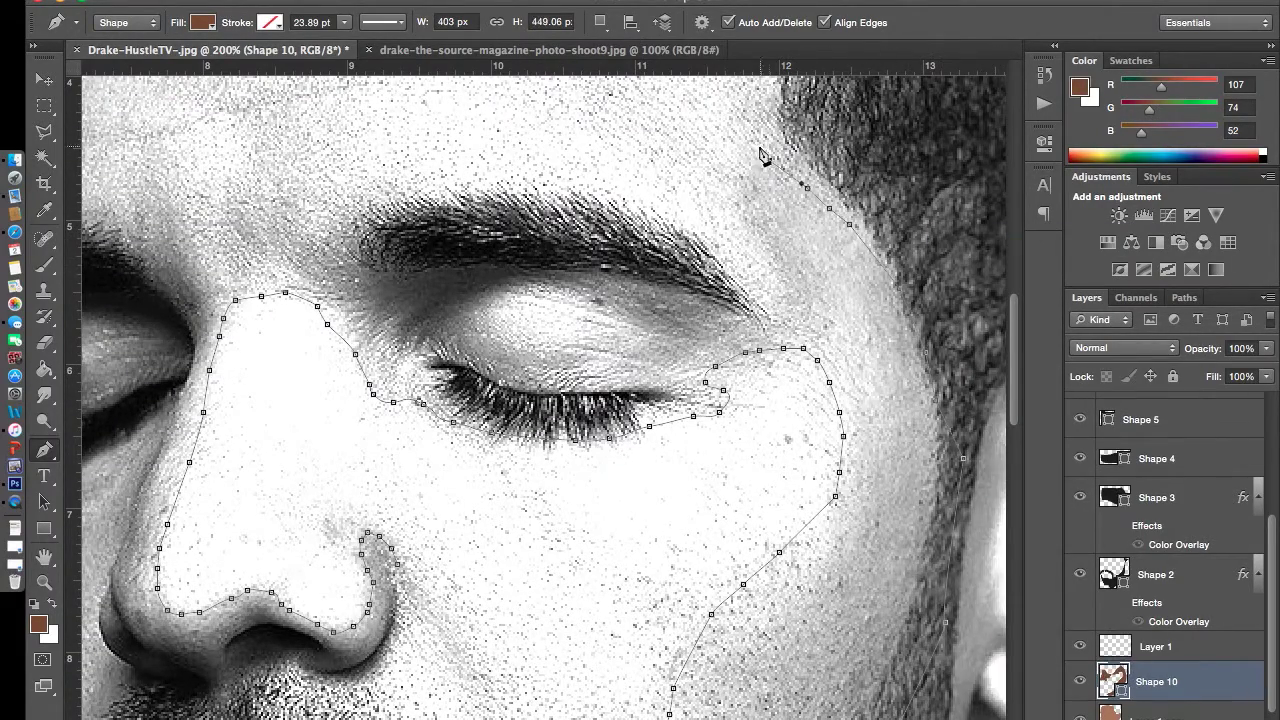
{"action": "scroll", "coordinate": [800, 190], "scroll_direction": "up", "scroll_amount": 8}
{"action": "left_click", "coordinate": [769, 523]}
{"action": "right_click", "coordinate": [782, 565]}
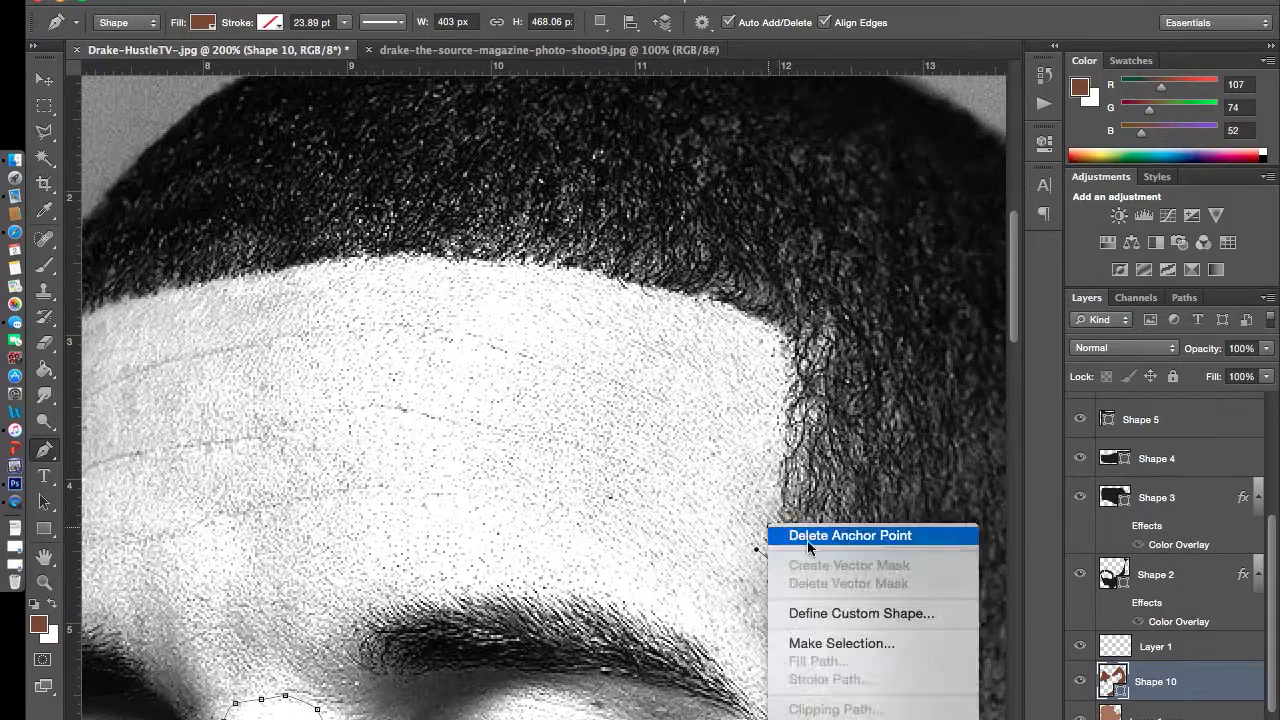
{"action": "left_click", "coordinate": [782, 570]}
Step: Trace the shadow outline up the temple and along the hairline across the forehead to the far side
{"action": "left_click", "coordinate": [779, 494]}
{"action": "left_click", "coordinate": [757, 329]}
{"action": "left_click", "coordinate": [558, 273]}
{"action": "left_click", "coordinate": [384, 267]}
{"action": "left_click", "coordinate": [246, 289]}
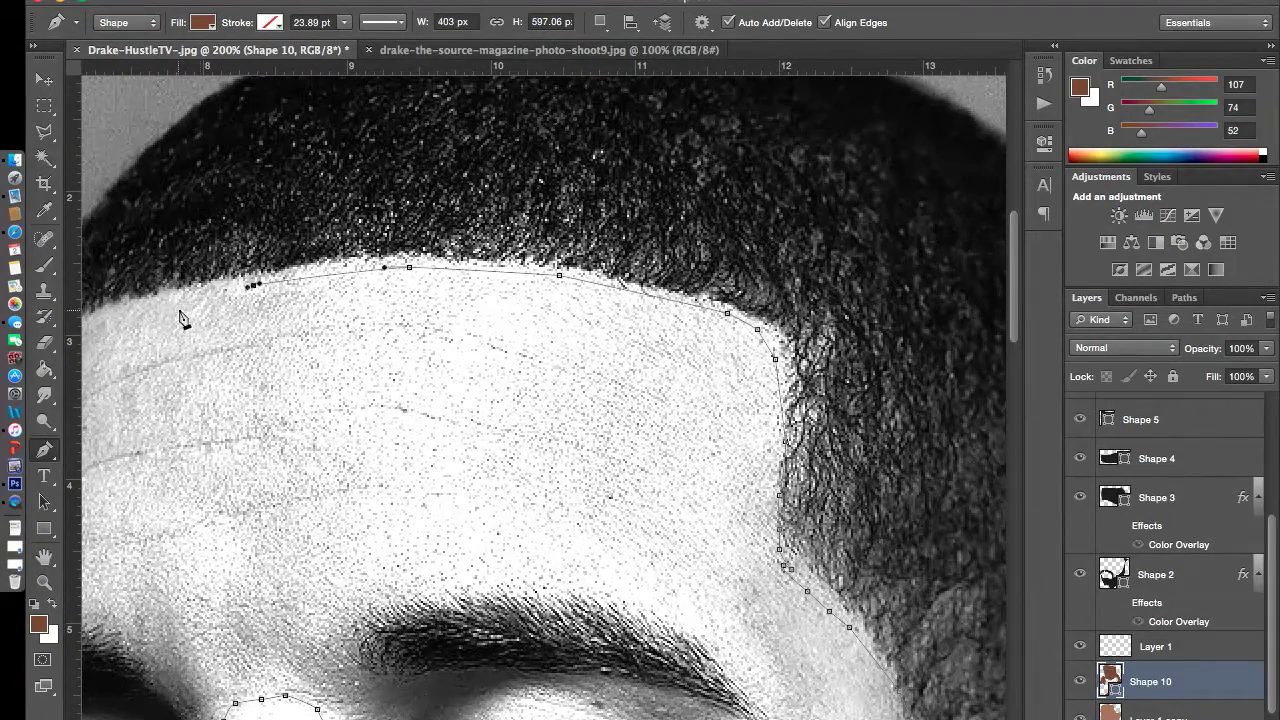
{"action": "scroll", "coordinate": [183, 314], "scroll_direction": "left", "scroll_amount": 5}
{"action": "left_click", "coordinate": [366, 380]}
Step: Trace the shadow outline down the far edge of the face, past the far eyebrow and eye
{"action": "scroll", "coordinate": [366, 380], "scroll_direction": "down", "scroll_amount": 5}
{"action": "left_click", "coordinate": [331, 215]}
{"action": "left_click", "coordinate": [321, 378]}
{"action": "left_click", "coordinate": [323, 426]}
{"action": "left_click", "coordinate": [335, 460]}
{"action": "left_click", "coordinate": [357, 502]}
{"action": "left_click", "coordinate": [357, 559]}
Step: Finish the shadow outline below the far eye and around the base of the nose, making the shape about 489 × 597 px
{"action": "left_click", "coordinate": [449, 574]}
{"action": "scroll", "coordinate": [465, 628], "scroll_direction": "down", "scroll_amount": 3}
{"action": "left_click", "coordinate": [444, 538]}
{"action": "left_click", "coordinate": [439, 593]}
{"action": "left_click", "coordinate": [486, 630]}
{"action": "left_click", "coordinate": [513, 639]}
{"action": "right_click", "coordinate": [558, 630]}
{"action": "left_click", "coordinate": [580, 534]}
{"action": "right_click", "coordinate": [540, 628]}
{"action": "left_click", "coordinate": [600, 637]}
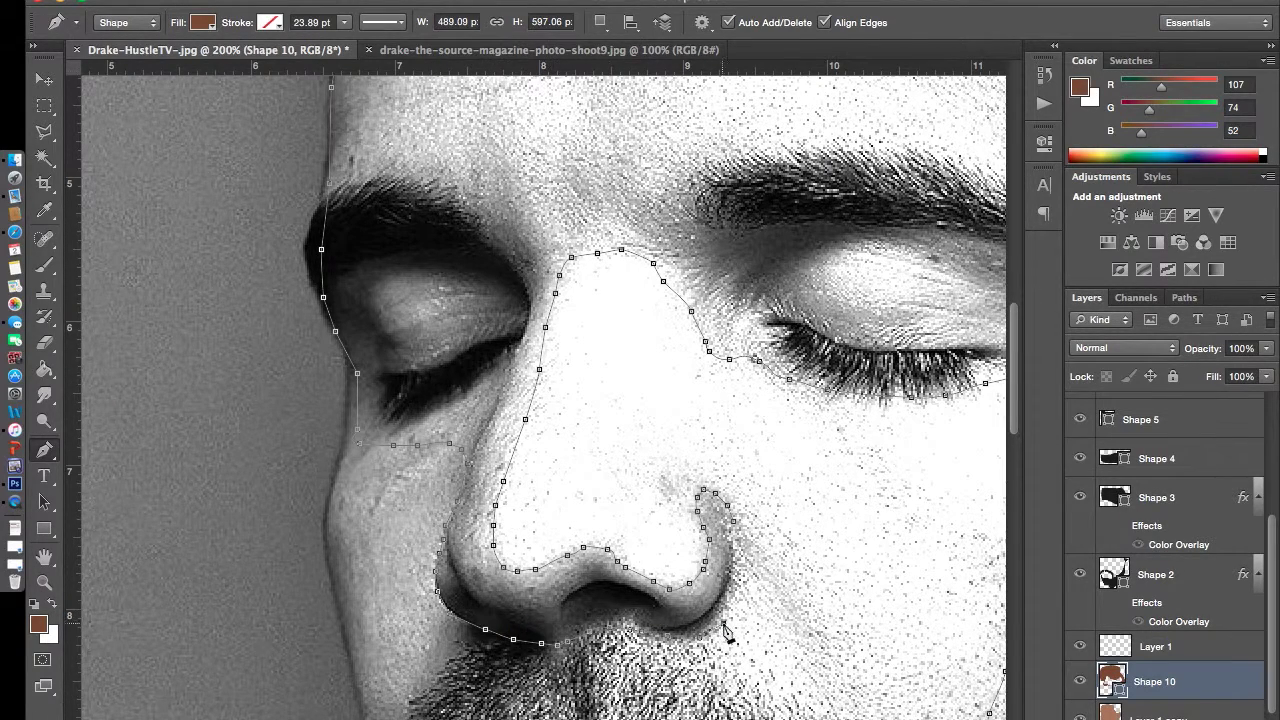
{"action": "scroll", "coordinate": [1160, 550], "scroll_direction": "up", "scroll_amount": 3}
Step: Hide the high-contrast photo and lower the opacity of the brown face-shadow shape to 27%
{"action": "left_click", "coordinate": [1080, 414]}
{"action": "scroll", "coordinate": [1160, 550], "scroll_direction": "down", "scroll_amount": 3}
{"action": "left_click_drag", "start_coordinate": [1266, 348], "coordinate": [1198, 370]}
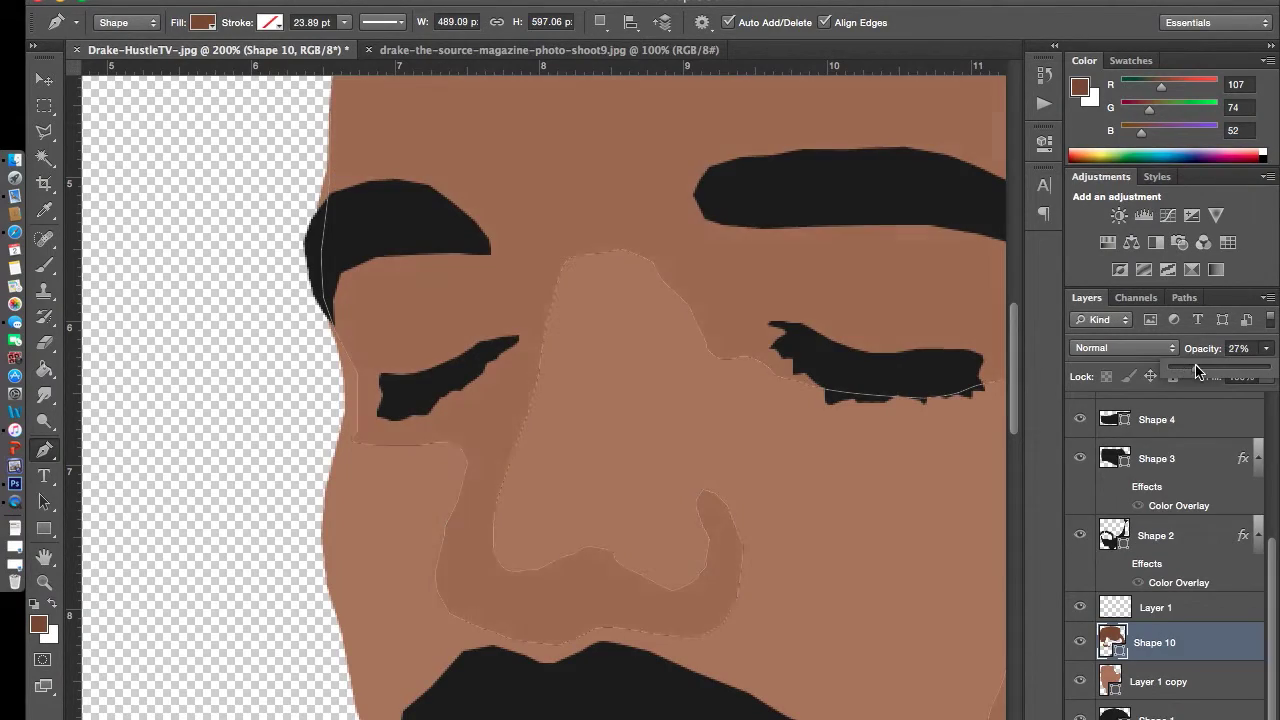
Step: Add an empty layer above Shape 9 and show the high-contrast Layer 0 copy of the photo
{"action": "left_click", "coordinate": [1157, 485]}
{"action": "scroll", "coordinate": [671, 486], "scroll_direction": "up", "scroll_amount": 5}
{"action": "scroll", "coordinate": [671, 486], "scroll_direction": "down", "scroll_amount": 6}
{"action": "scroll", "coordinate": [1171, 486], "scroll_direction": "up", "scroll_amount": 3}
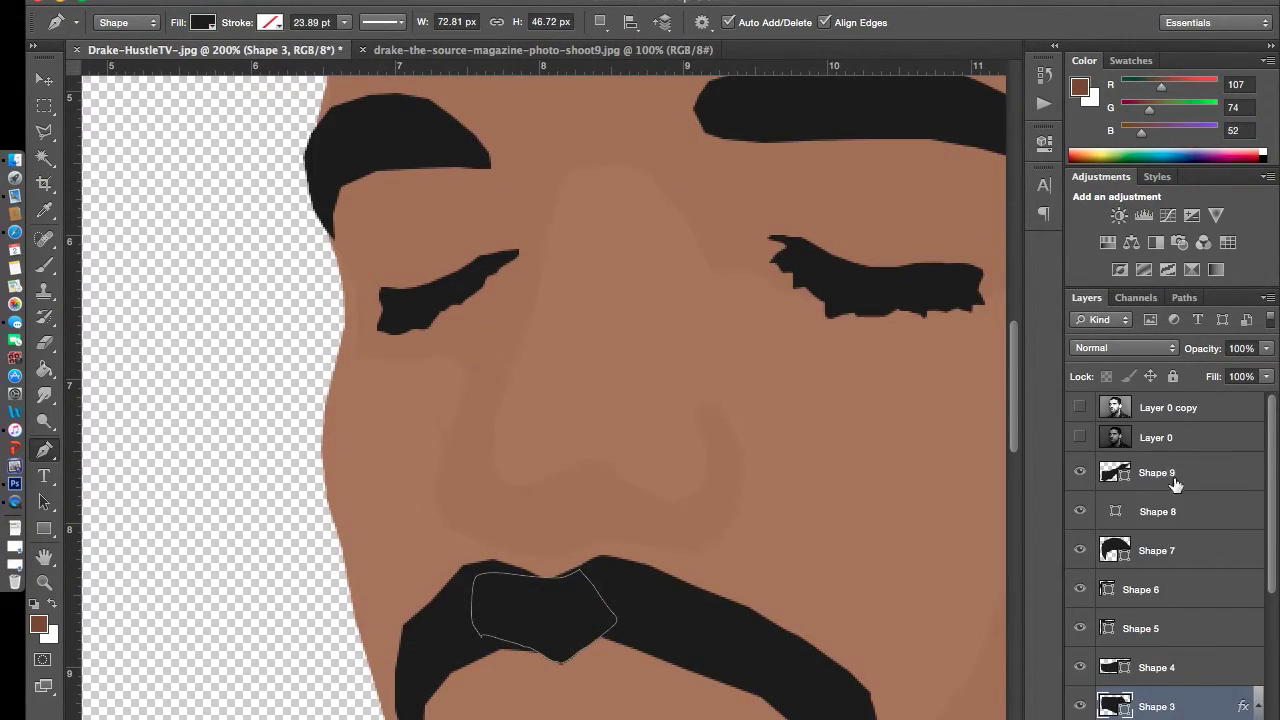
{"action": "left_click", "coordinate": [1171, 480]}
{"action": "left_click", "coordinate": [1080, 407]}
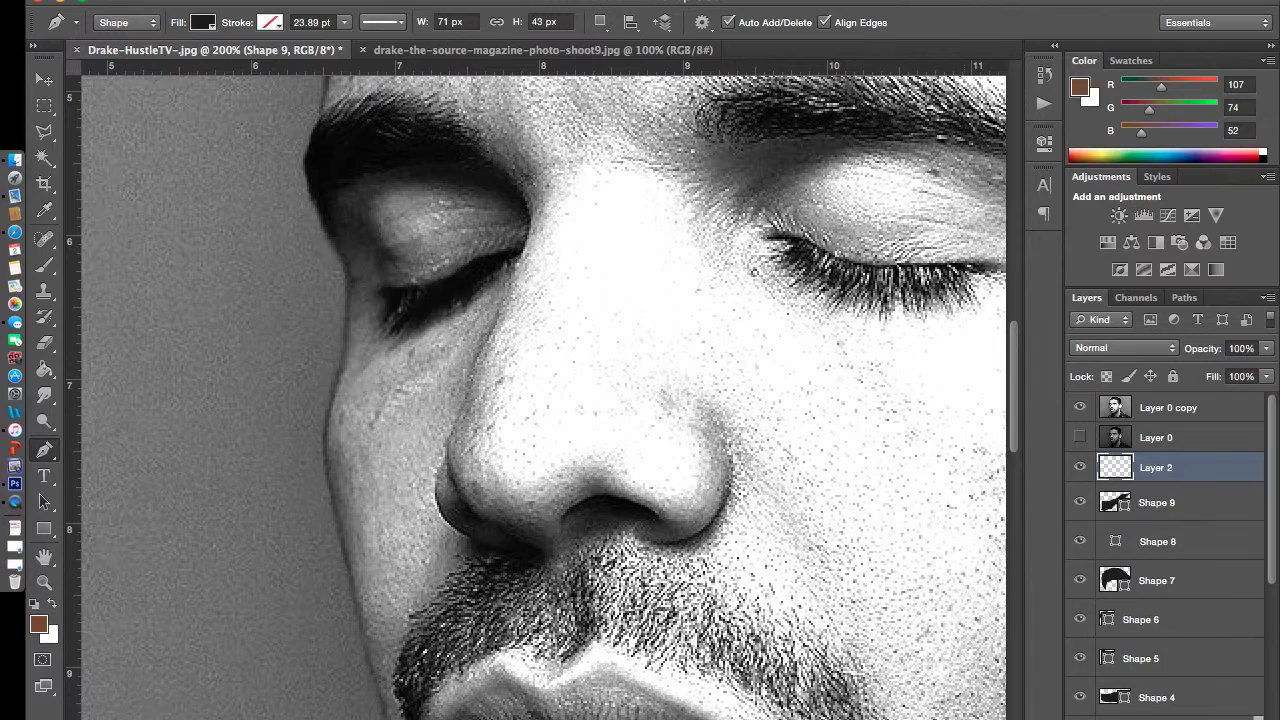
Step: Trace the near nostril opening as a closed brown shape about 47 × 14 px
{"action": "left_click", "coordinate": [656, 516]}
{"action": "left_click", "coordinate": [630, 503]}
{"action": "left_click", "coordinate": [616, 499]}
{"action": "left_click", "coordinate": [599, 496]}
{"action": "left_click", "coordinate": [583, 504]}
{"action": "left_click", "coordinate": [564, 514]}
{"action": "left_click", "coordinate": [587, 514]}
{"action": "left_click", "coordinate": [615, 521]}
{"action": "left_click", "coordinate": [648, 522]}
{"action": "left_click", "coordinate": [657, 517]}
Step: Hide the high-contrast photo and give the nostril shape a Color Overlay in the moustache's near-black
{"action": "left_click", "coordinate": [1080, 407]}
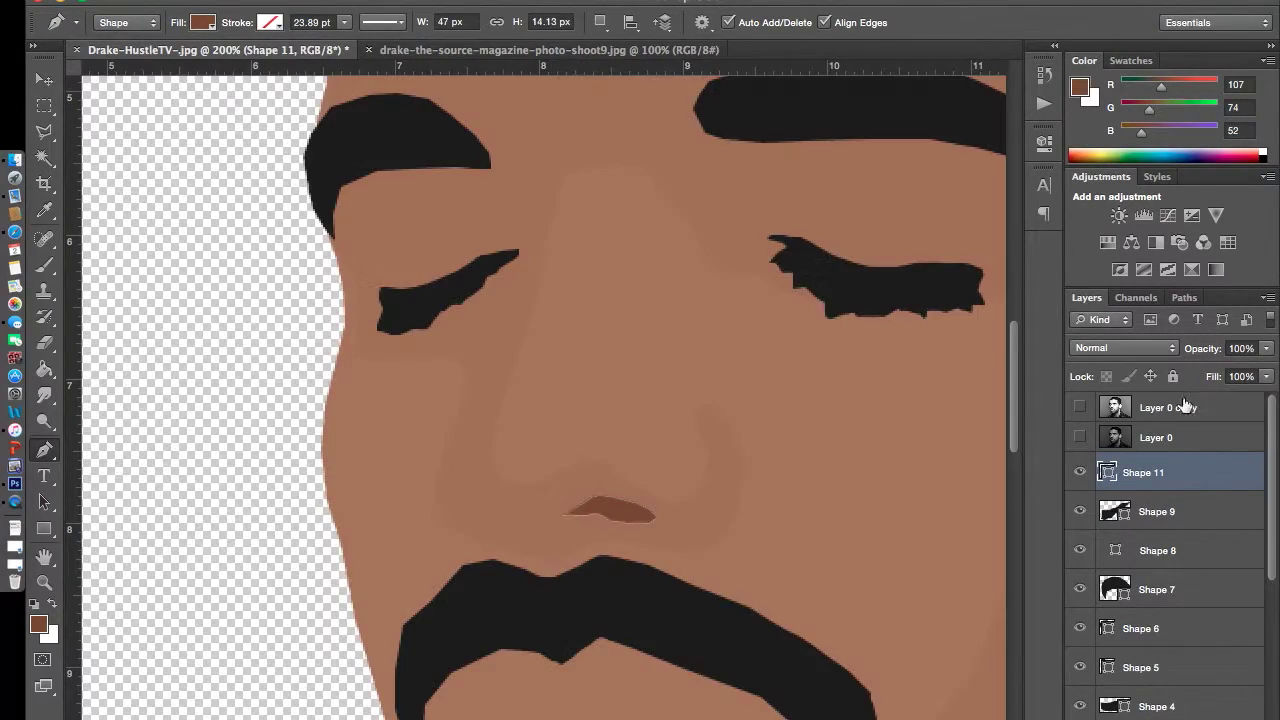
{"action": "double_click", "coordinate": [1200, 478]}
{"action": "left_click", "coordinate": [700, 506]}
{"action": "left_click", "coordinate": [1049, 420]}
{"action": "left_click", "coordinate": [614, 568]}
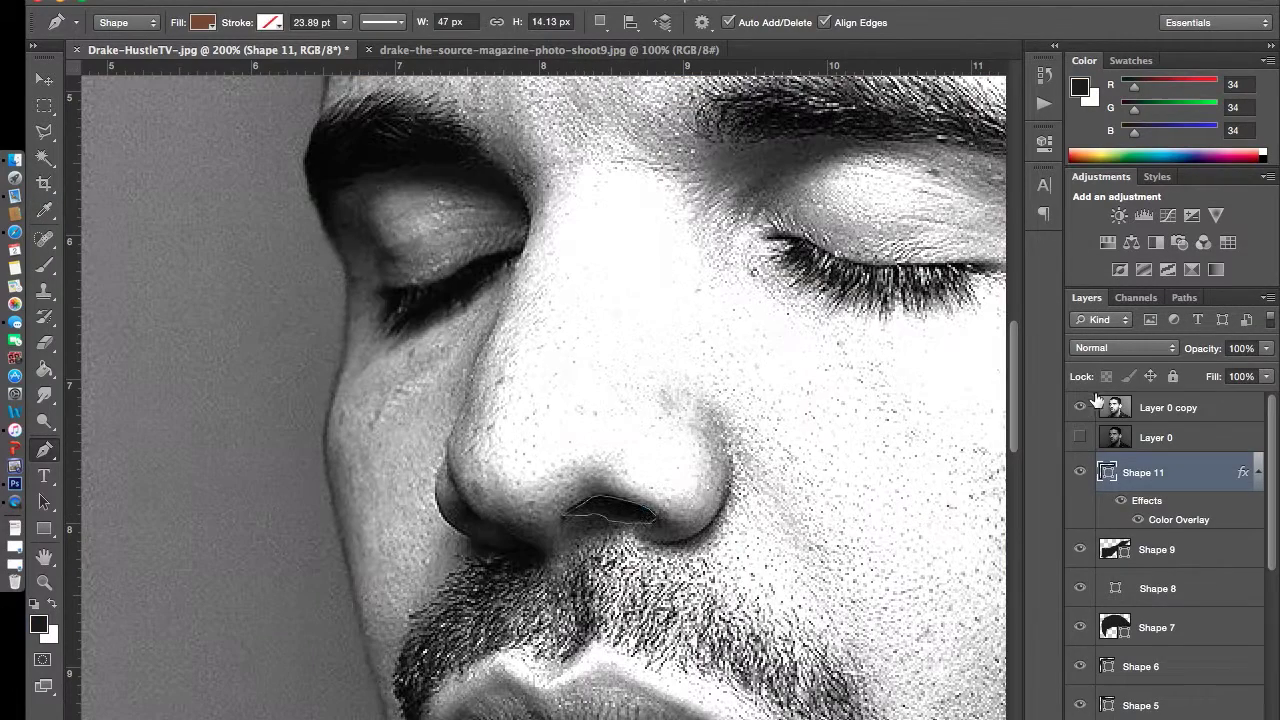
Step: Trace the far nostril as a small near-black shape on a new layer, and hide the high-contrast photo
{"action": "key", "text": "ctrl+shift+alt+n"}
{"action": "left_click", "coordinate": [471, 520]}
{"action": "left_click", "coordinate": [488, 528]}
{"action": "left_click", "coordinate": [1079, 407]}
{"action": "left_click", "coordinate": [1165, 407]}
{"action": "left_click", "coordinate": [1079, 407]}
{"action": "left_click", "coordinate": [1079, 407]}
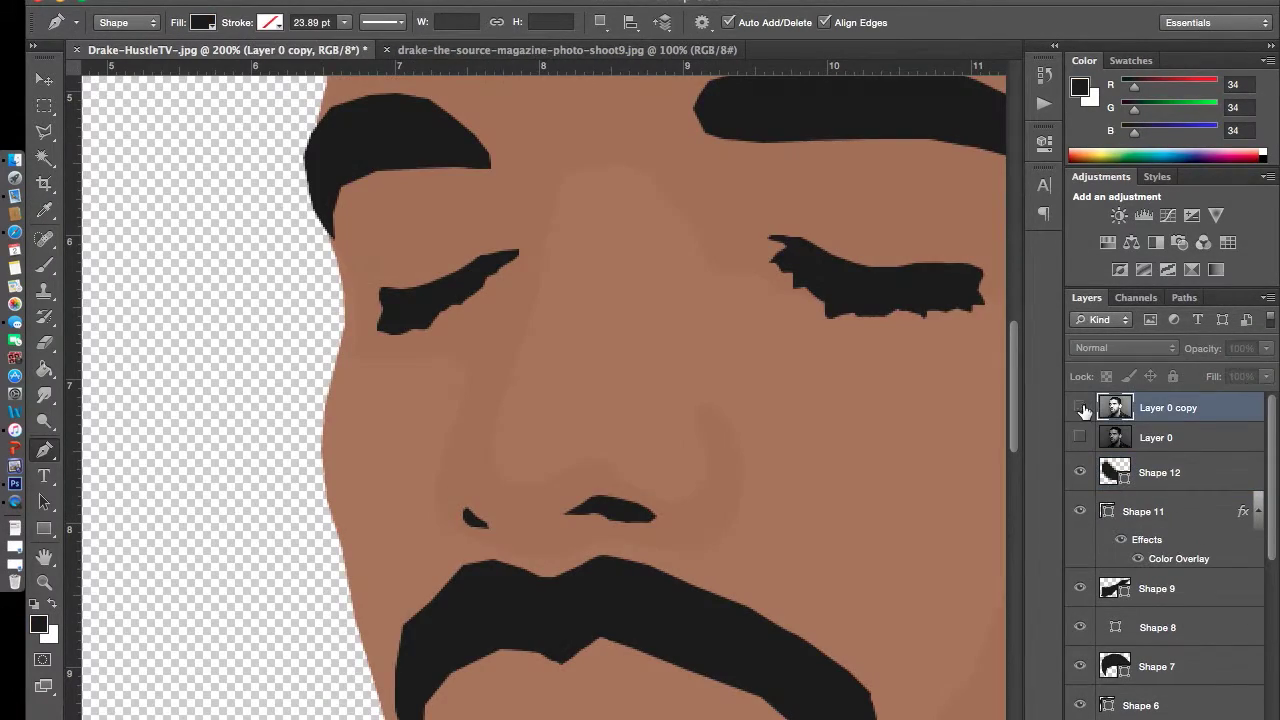
Step: Show Layer 0 and trace the jacket's outline from the neck down the near shoulder to the canvas corner
{"action": "key", "text": "ctrl+0"}
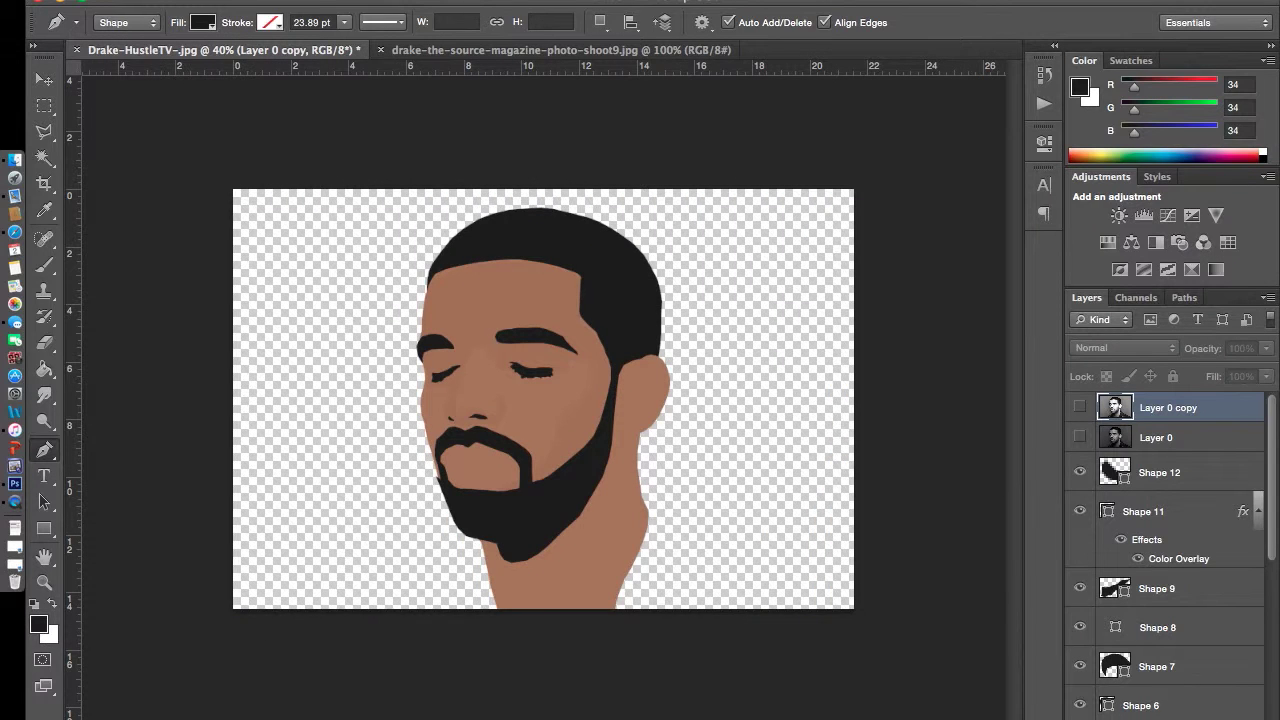
{"action": "key", "text": "ctrl+plus"}
{"action": "left_click", "coordinate": [1079, 437]}
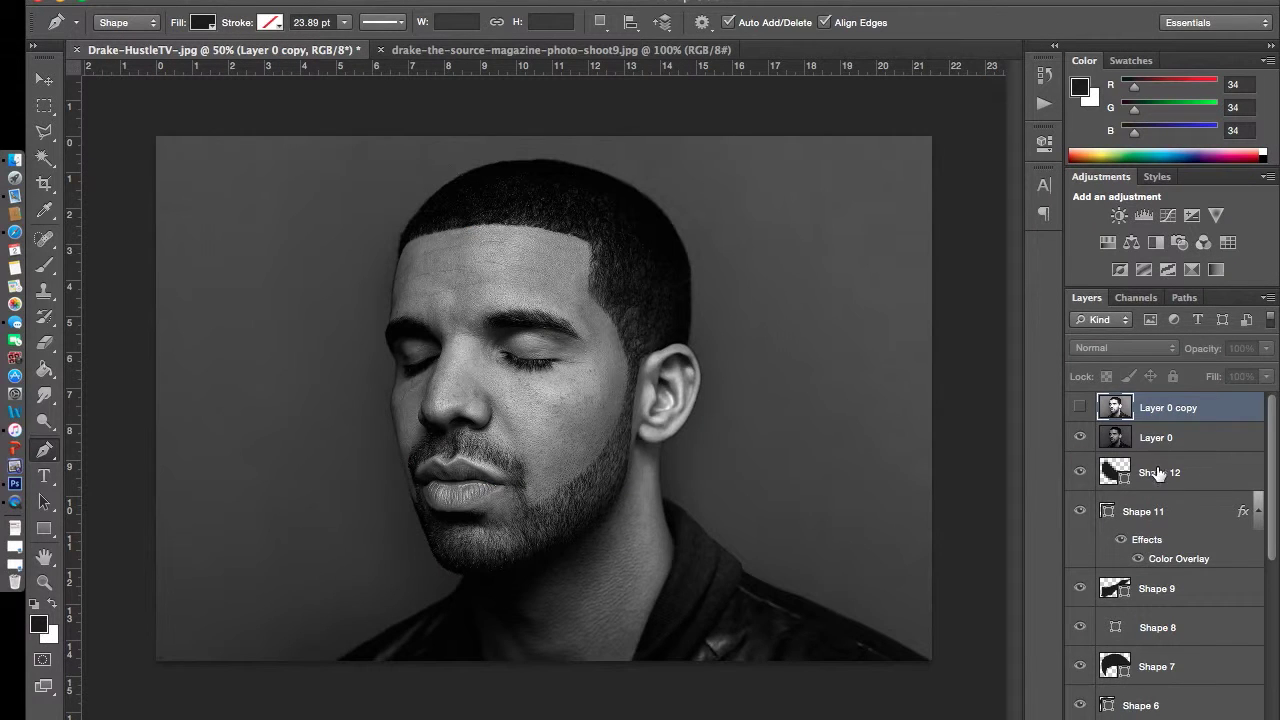
{"action": "left_click", "coordinate": [657, 495]}
{"action": "left_click", "coordinate": [686, 517]}
{"action": "left_click", "coordinate": [709, 536]}
{"action": "left_click", "coordinate": [735, 558]}
{"action": "left_click", "coordinate": [750, 577]}
{"action": "left_click", "coordinate": [799, 597]}
{"action": "left_click", "coordinate": [863, 624]}
{"action": "left_click", "coordinate": [927, 660]}
Step: Finish the jacket outline below the canvas and up the far shoulder, closing it at the neck
{"action": "left_click", "coordinate": [937, 672]}
{"action": "left_click", "coordinate": [819, 686]}
{"action": "left_click", "coordinate": [308, 685]}
{"action": "left_click", "coordinate": [334, 662]}
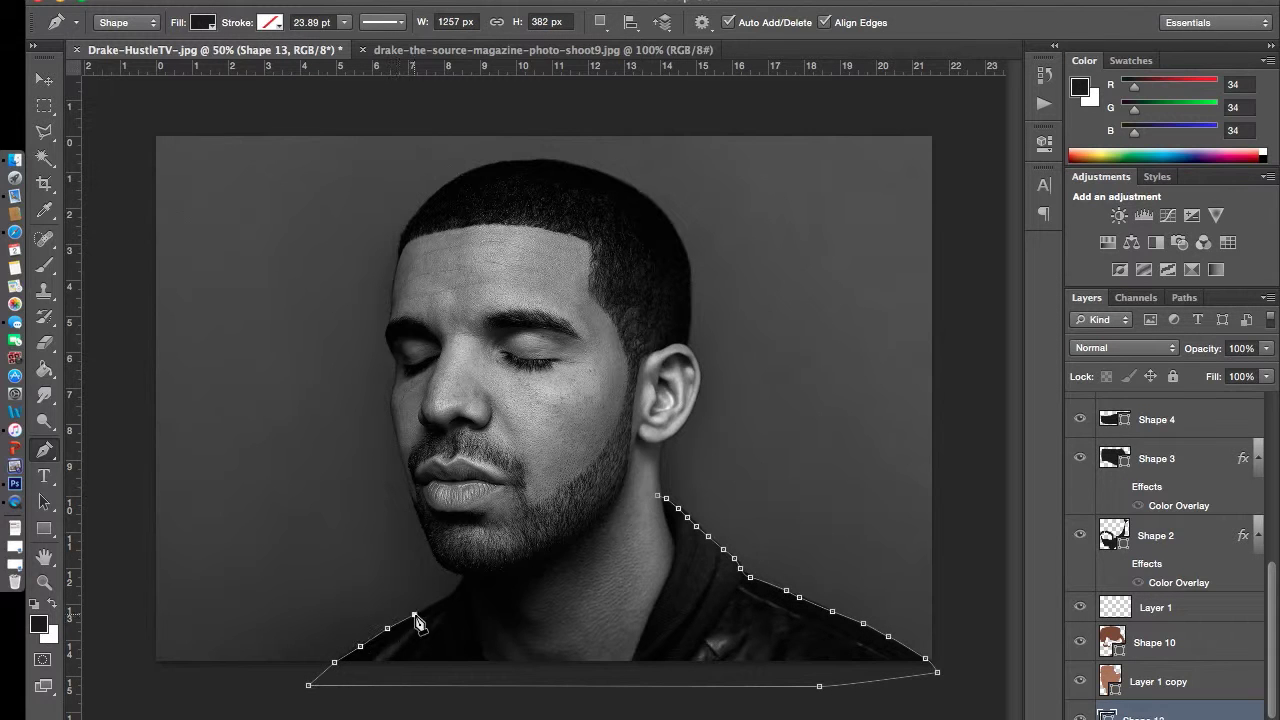
{"action": "left_click", "coordinate": [660, 495]}
Step: Fill a new layer beneath the jacket shape with bright blue, RGB 60, 141, 250
{"action": "left_click", "coordinate": [39, 624]}
{"action": "left_click_drag", "start_coordinate": [1014, 645], "coordinate": [1025, 511]}
{"action": "left_click", "coordinate": [1201, 392]}
{"action": "left_click", "coordinate": [1167, 713]}
{"action": "key", "text": "g"}
{"action": "scroll", "coordinate": [1190, 690], "scroll_direction": "down", "scroll_amount": 2}
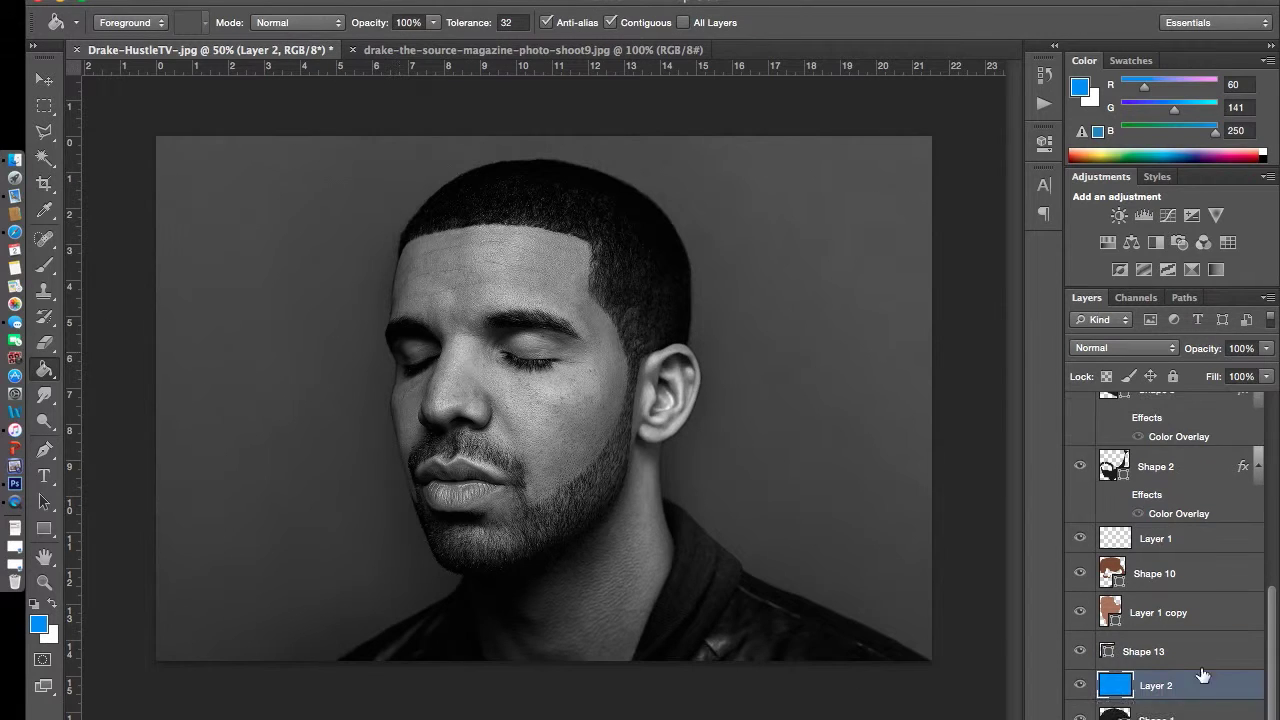
Step: Hide Layer 0 and refill the background with a darker blue, RGB 0, 108, 211
{"action": "scroll", "coordinate": [1137, 583], "scroll_direction": "up", "scroll_amount": 3}
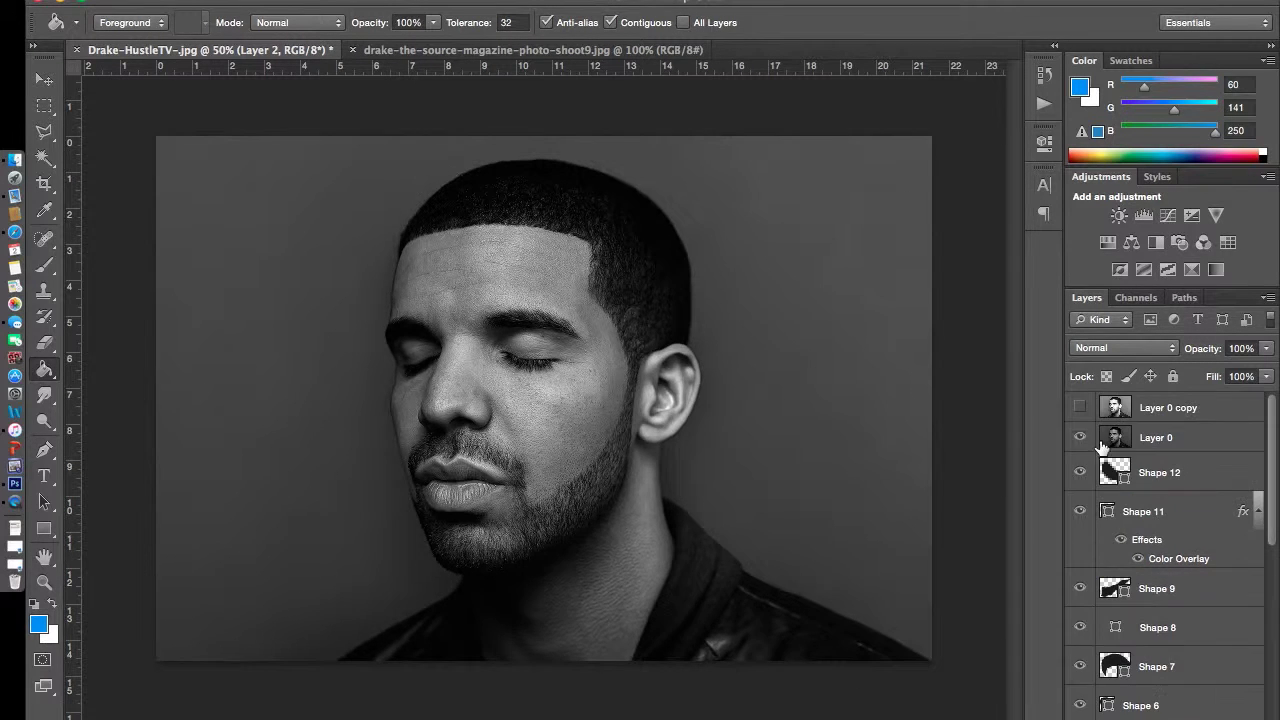
{"action": "left_click", "coordinate": [1080, 443]}
{"action": "left_click", "coordinate": [39, 624]}
{"action": "left_click", "coordinate": [1201, 392]}
{"action": "left_click", "coordinate": [252, 393]}
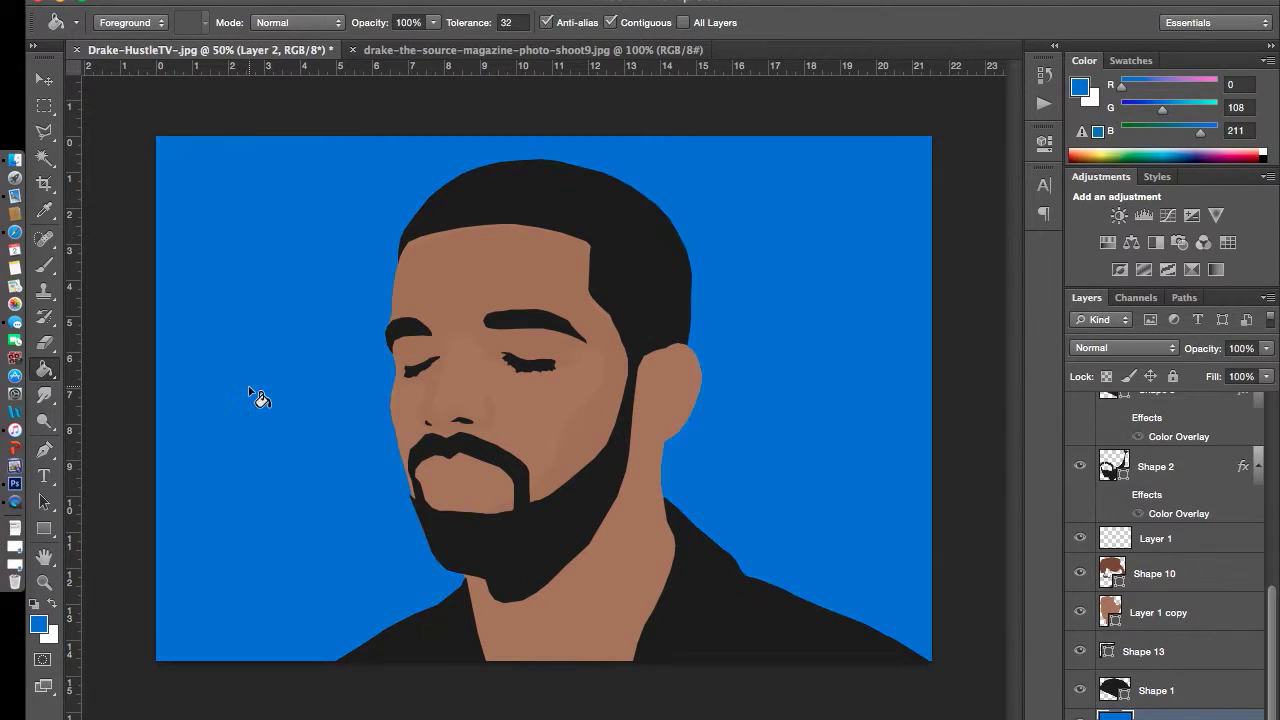
Step: Set the foreground colour to brown RGB 147, 110, 86 and add an empty layer below the visible high-contrast photo
{"action": "scroll", "coordinate": [1100, 440], "scroll_direction": "up", "scroll_amount": 3}
{"action": "left_click", "coordinate": [1080, 417]}
{"action": "left_click", "coordinate": [1080, 417]}
{"action": "left_click", "coordinate": [39, 624]}
{"action": "left_click", "coordinate": [575, 470]}
{"action": "left_click", "coordinate": [1201, 392]}
{"action": "left_click", "coordinate": [1080, 407]}
{"action": "key", "text": "ctrl+plus"}
{"action": "key", "text": "ctrl+plus"}
{"action": "key", "text": "g"}
{"action": "key", "text": "ctrl+shift+alt+n"}
{"action": "key", "text": "p"}
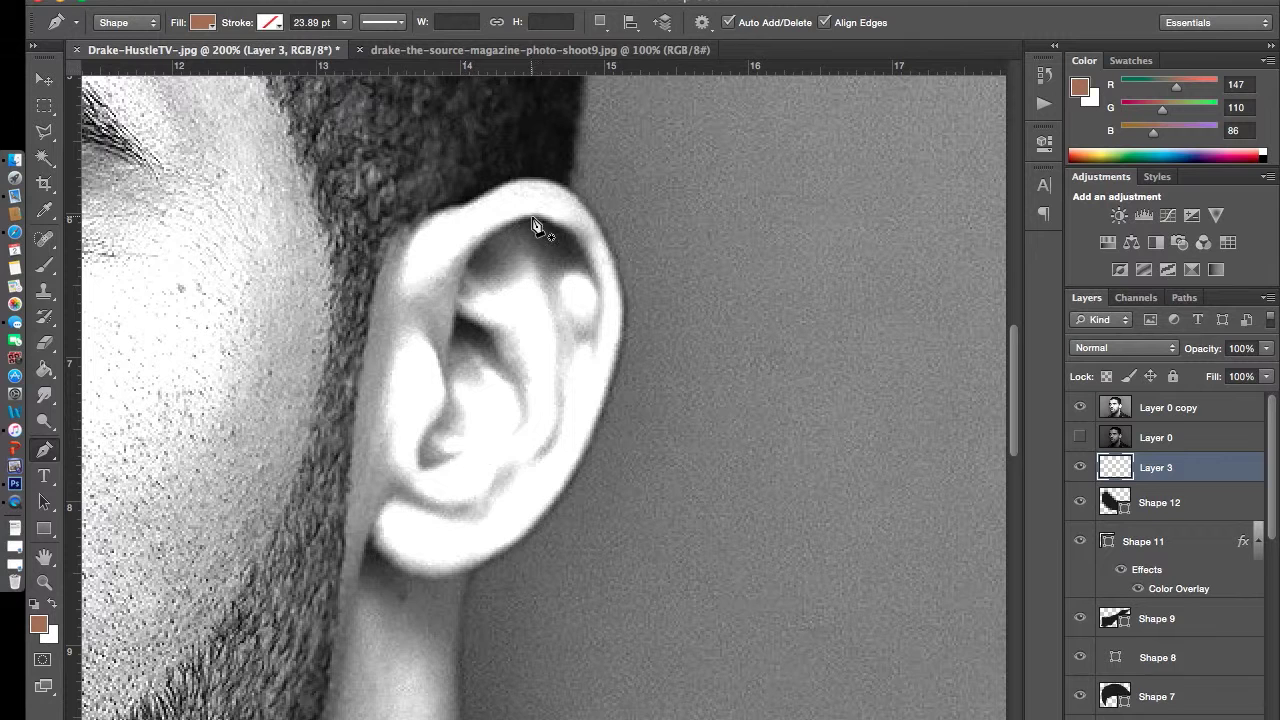
Step: Trace the inner-ear shadow from the top of the ear down along the inside of the outer rim
{"action": "left_click", "coordinate": [532, 216]}
{"action": "left_click", "coordinate": [570, 232]}
{"action": "left_click", "coordinate": [594, 275]}
{"action": "left_click", "coordinate": [602, 305]}
{"action": "left_click", "coordinate": [598, 349]}
{"action": "left_click", "coordinate": [578, 346]}
{"action": "left_click", "coordinate": [564, 381]}
{"action": "left_click_drag", "start_coordinate": [558, 437], "coordinate": [545, 448]}
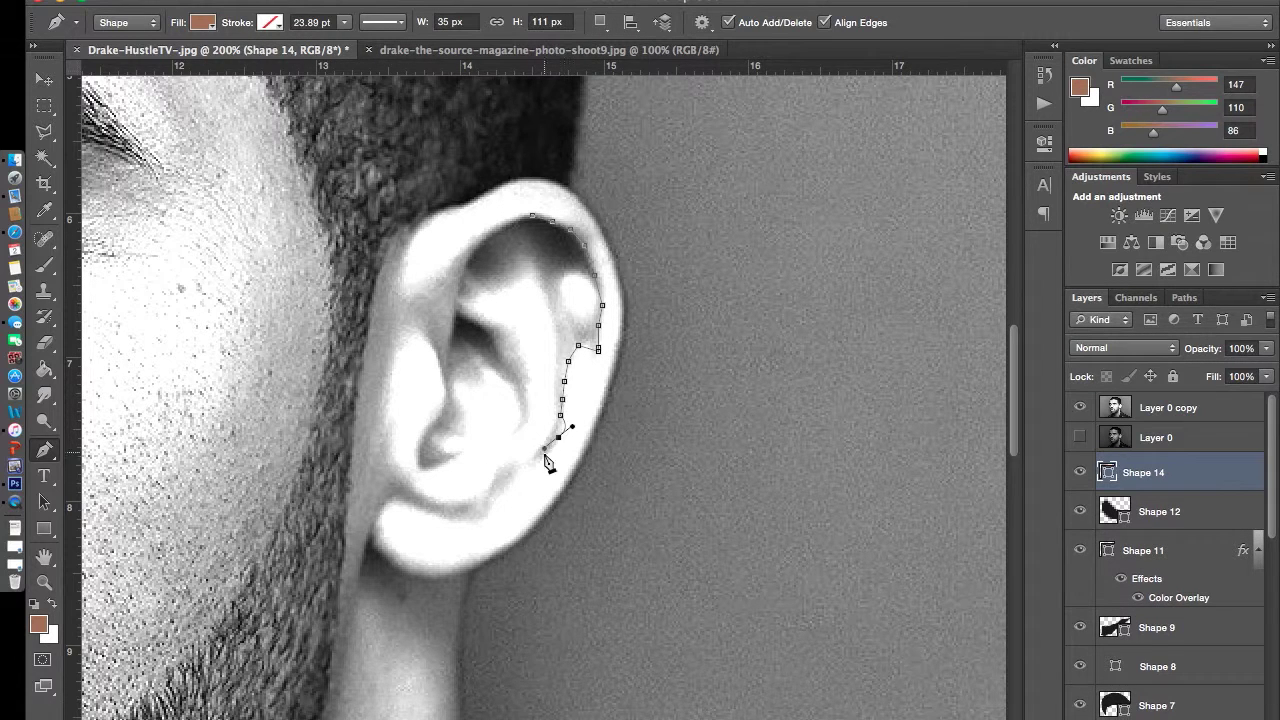
Step: Continue the inner-ear shadow outline back up the inner fold and around its upper tip
{"action": "left_click", "coordinate": [554, 387]}
{"action": "left_click", "coordinate": [556, 349]}
{"action": "left_click", "coordinate": [544, 305]}
{"action": "left_click", "coordinate": [541, 287]}
{"action": "left_click", "coordinate": [530, 281]}
{"action": "left_click", "coordinate": [514, 289]}
{"action": "left_click", "coordinate": [474, 301]}
{"action": "left_click_drag", "start_coordinate": [468, 305], "coordinate": [503, 322]}
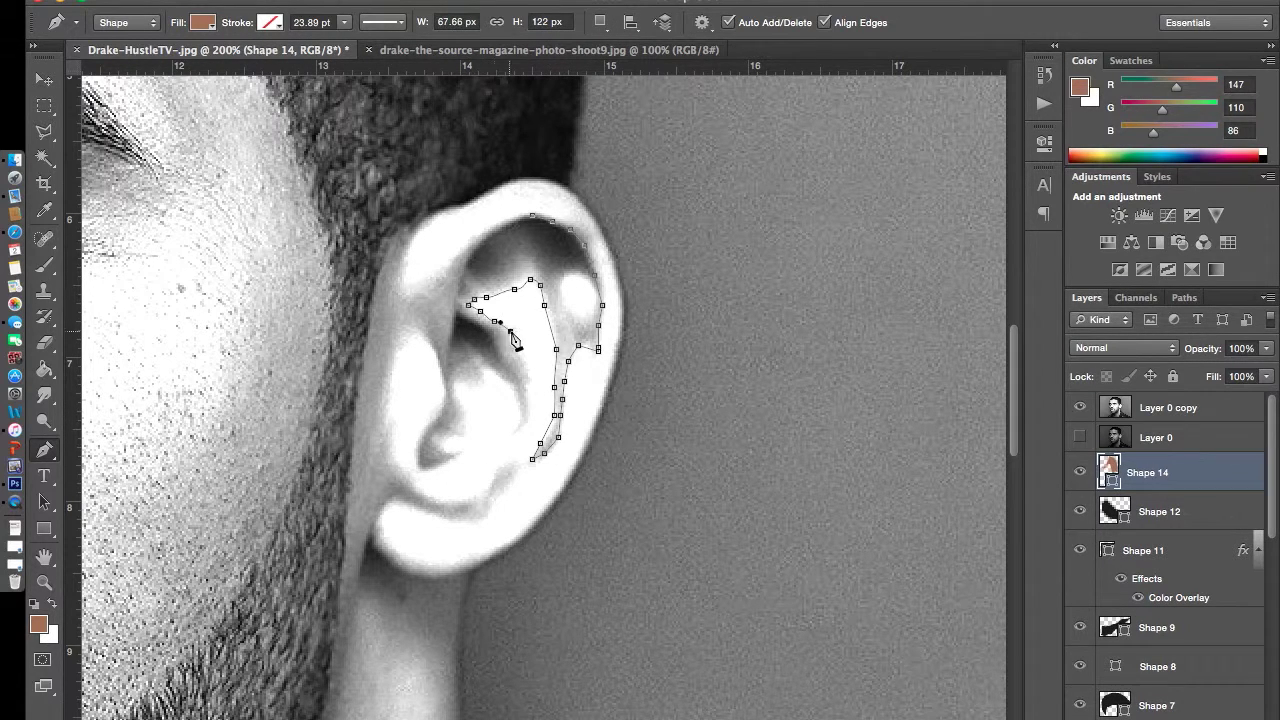
Step: Trace around the ear canal hollow and close the inner-ear shadow shape, about 93 × 127 px
{"action": "left_click", "coordinate": [460, 385]}
{"action": "left_click", "coordinate": [463, 412]}
{"action": "left_click", "coordinate": [458, 437]}
{"action": "left_click", "coordinate": [450, 452]}
{"action": "left_click", "coordinate": [436, 467]}
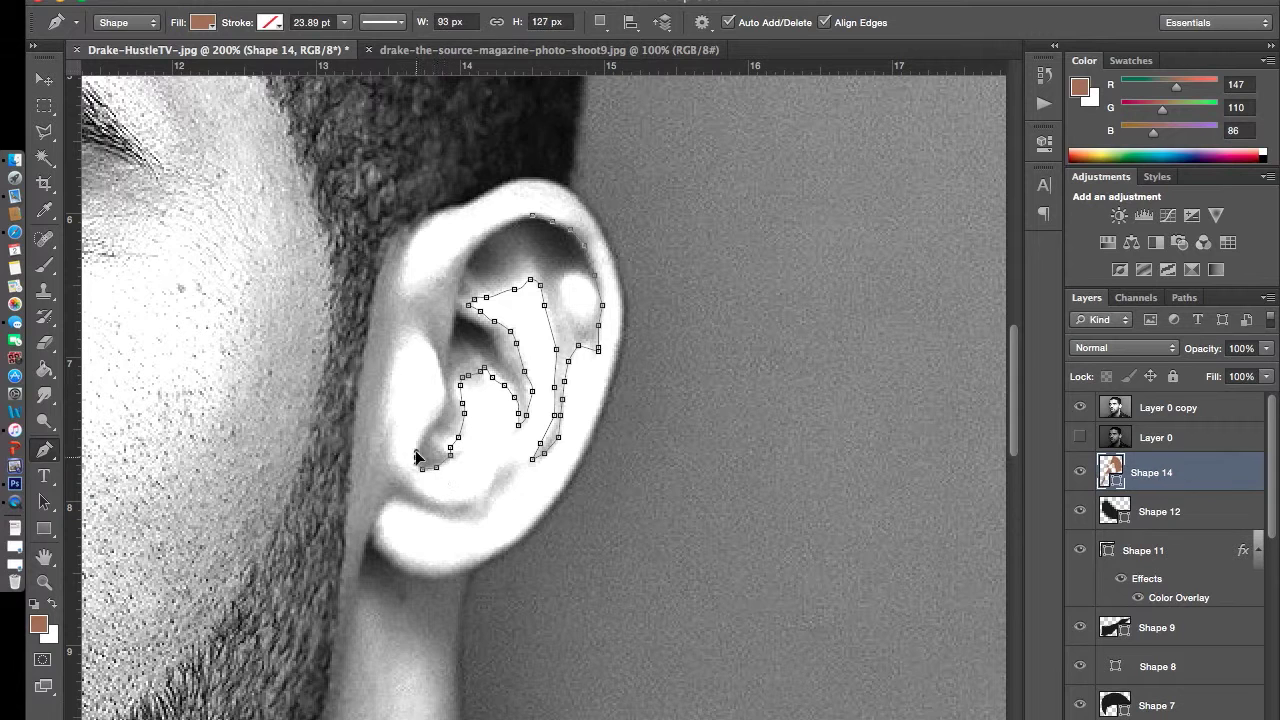
{"action": "left_click", "coordinate": [532, 216]}
Step: Trace a second shadow shape along the front of the ear and above the earlobe, and hide the photo
{"action": "left_click", "coordinate": [518, 465]}
{"action": "left_click", "coordinate": [484, 490]}
{"action": "left_click", "coordinate": [440, 505]}
{"action": "left_click", "coordinate": [386, 447]}
{"action": "left_click", "coordinate": [398, 331]}
{"action": "left_click", "coordinate": [410, 263]}
{"action": "left_click", "coordinate": [347, 512]}
{"action": "left_click", "coordinate": [356, 527]}
{"action": "left_click", "coordinate": [382, 510]}
{"action": "left_click", "coordinate": [413, 506]}
{"action": "left_click", "coordinate": [467, 519]}
{"action": "left_click", "coordinate": [495, 495]}
{"action": "left_click", "coordinate": [518, 465]}
{"action": "left_click", "coordinate": [1080, 407]}
{"action": "key", "text": "v"}
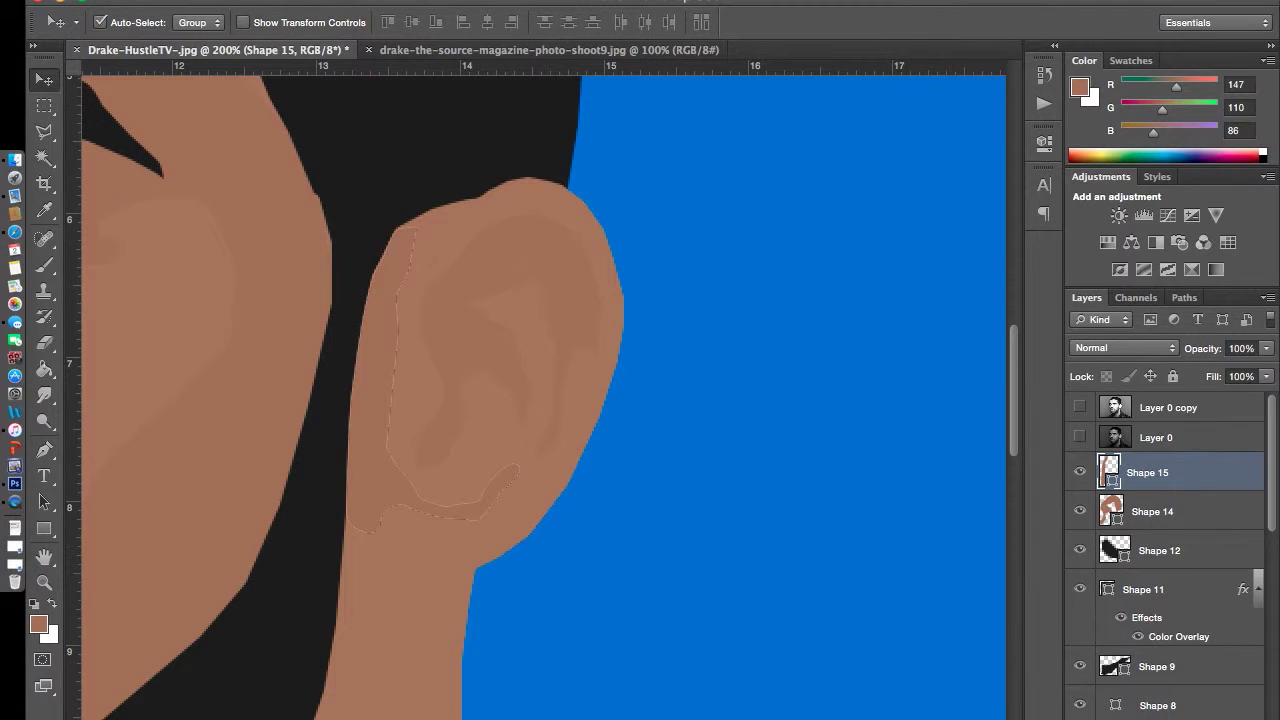
Step: Add an empty layer directly above the blue background and choose the Brush tool
{"action": "key", "text": "ctrl+minus"}
{"action": "key", "text": "ctrl+minus"}
{"action": "key", "text": "ctrl+minus"}
{"action": "left_click", "coordinate": [1200, 407]}
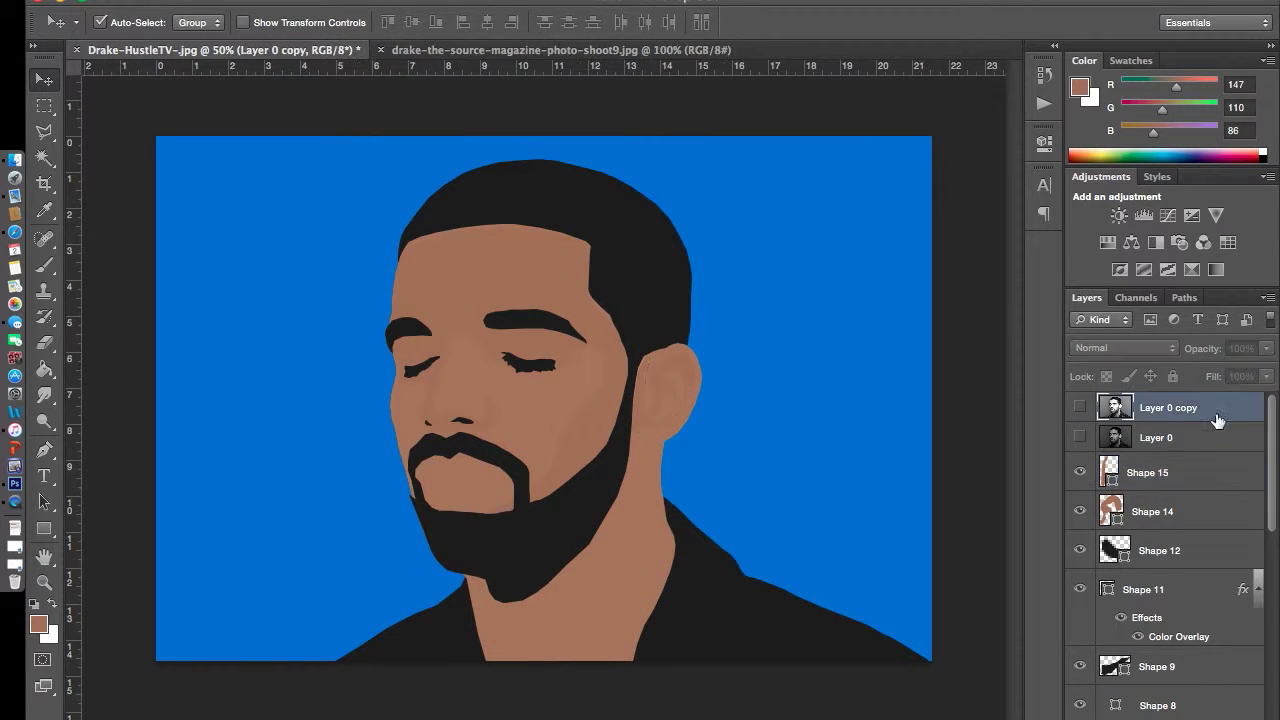
{"action": "left_click", "coordinate": [971, 591]}
{"action": "left_click", "coordinate": [44, 318]}
{"action": "left_click", "coordinate": [43, 267]}
Step: Try painting thin bristle-brush strokes across the blue background behind the head
{"action": "left_click", "coordinate": [125, 22]}
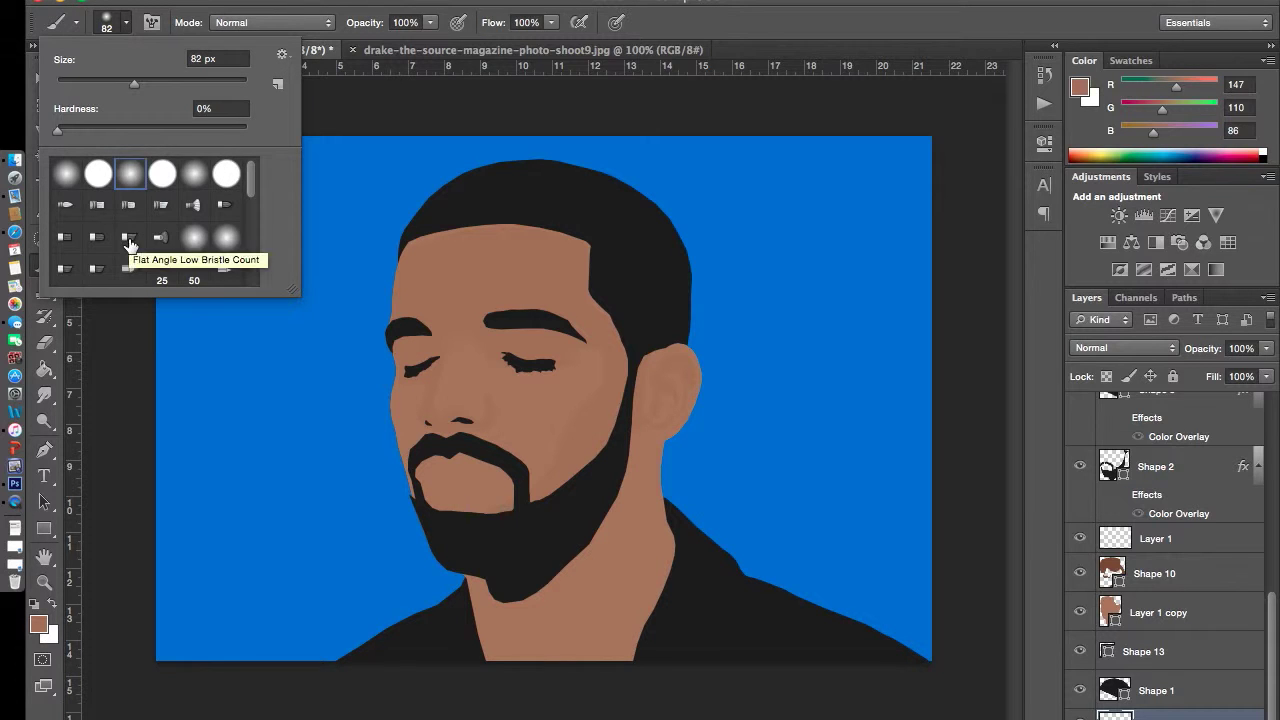
{"action": "left_click", "coordinate": [96, 237]}
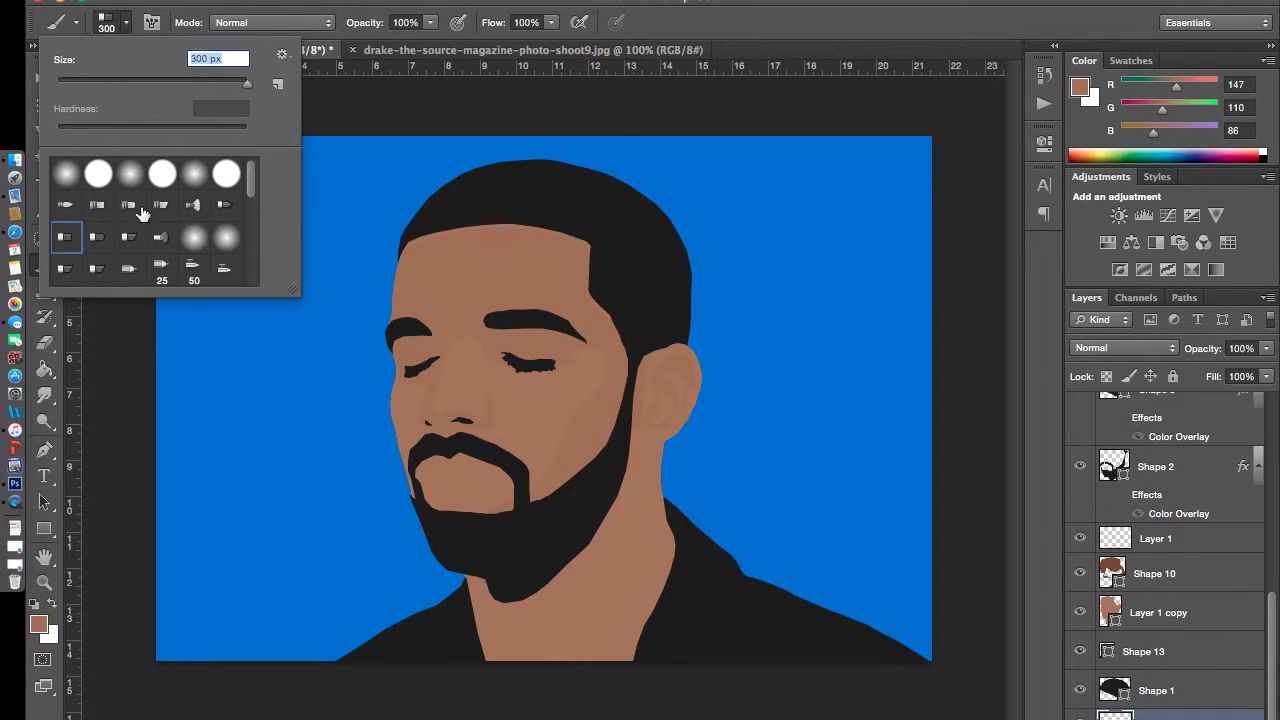
{"action": "left_click", "coordinate": [110, 269]}
{"action": "left_click", "coordinate": [816, 430]}
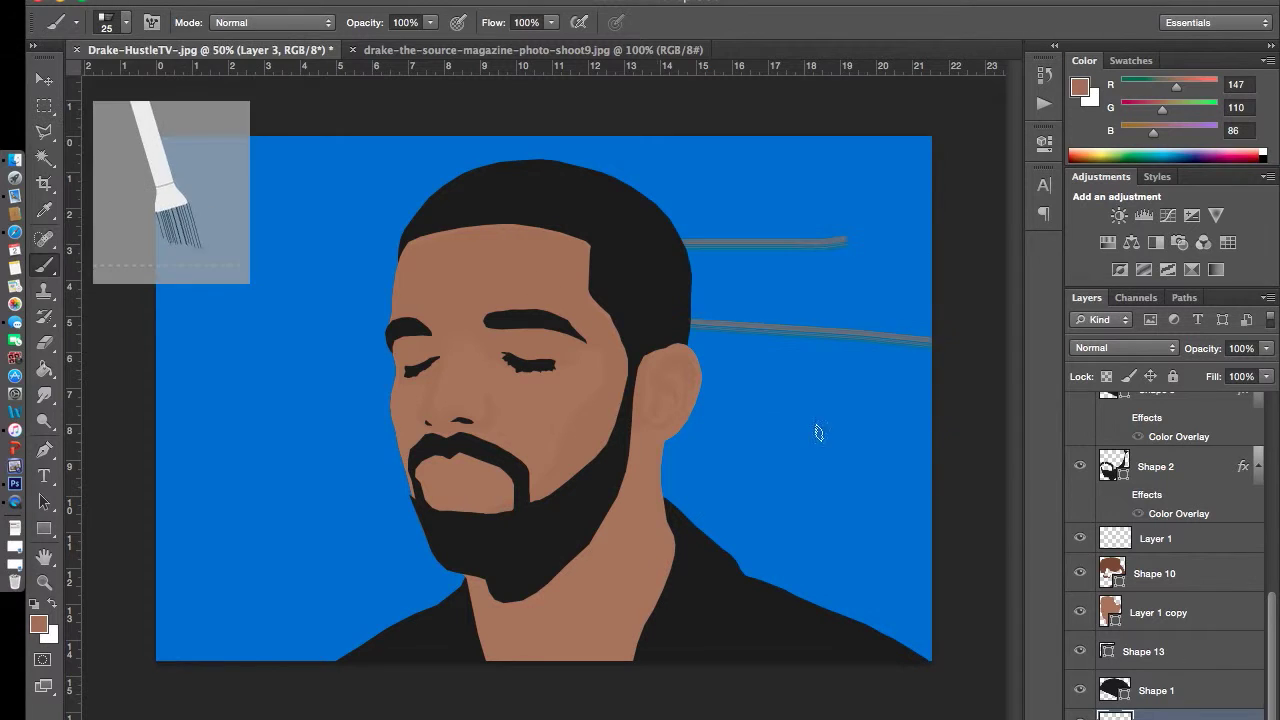
Step: Paint broad brown strokes across the background behind the head with a 300 px flat-edged brush
{"action": "left_click", "coordinate": [126, 22]}
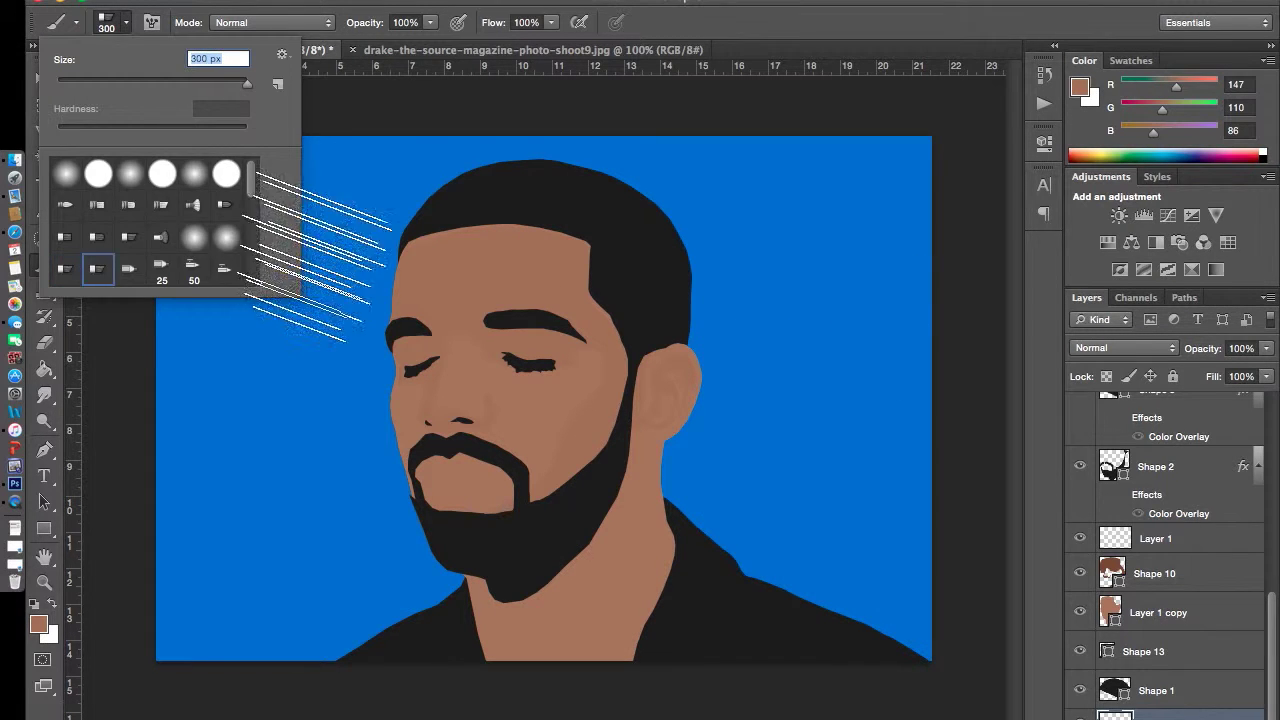
{"action": "left_click", "coordinate": [129, 268]}
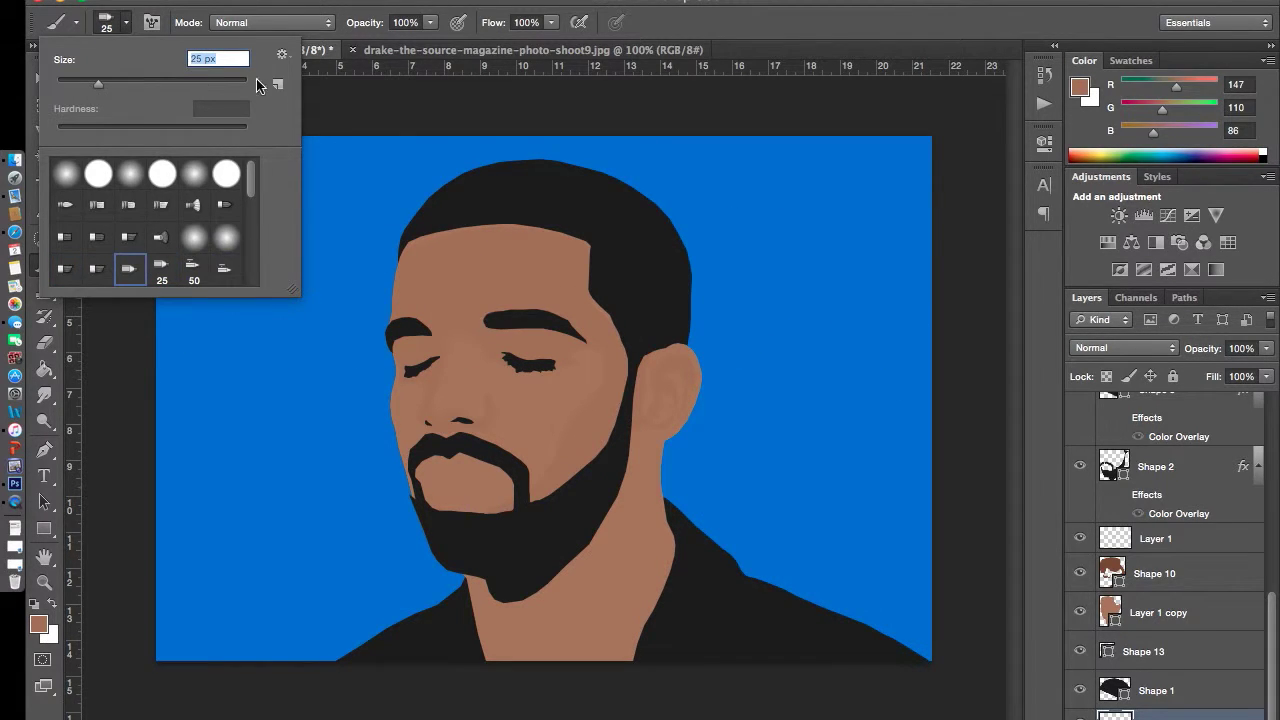
{"action": "mouse_move", "coordinate": [809, 248]}
{"action": "left_mouse_down"}
{"action": "mouse_move", "coordinate": [331, 283]}
{"action": "mouse_move", "coordinate": [281, 350]}
{"action": "mouse_move", "coordinate": [925, 575]}
{"action": "left_mouse_up"}
{"action": "left_click", "coordinate": [44, 79]}
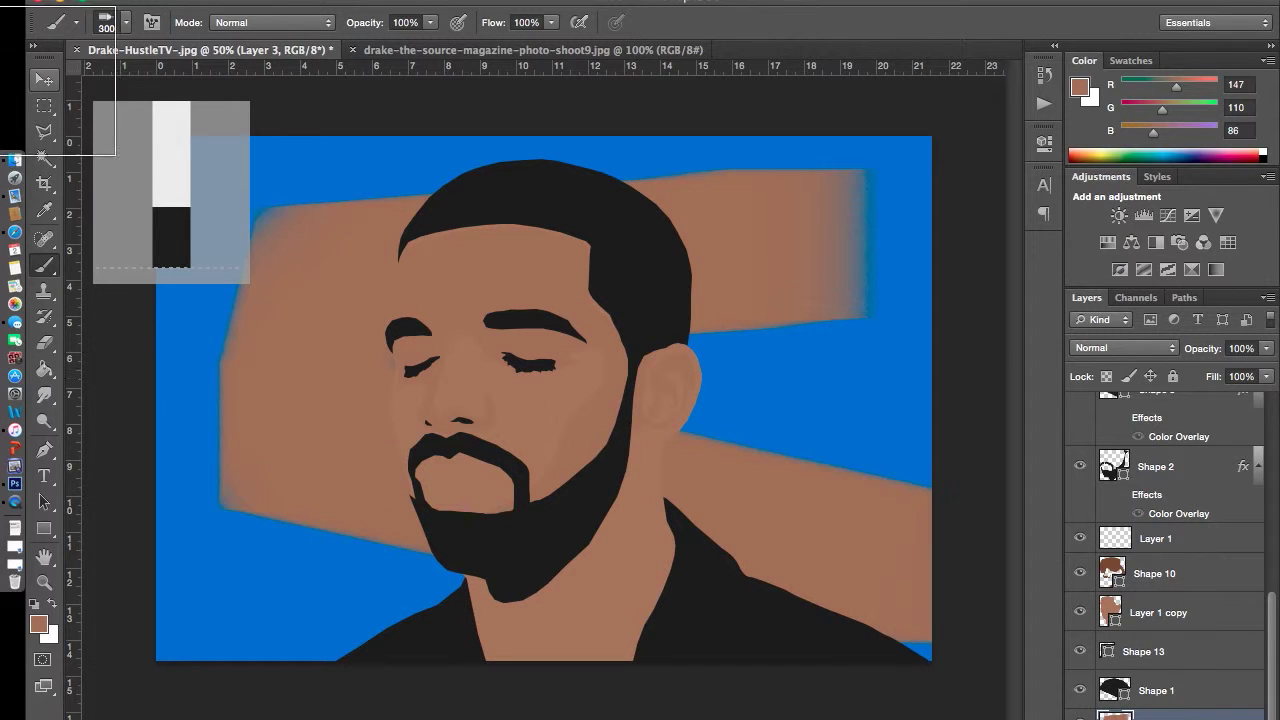
Step: Give the background brush strokes a Color Overlay in a slightly darker blue than the backdrop
{"action": "double_click", "coordinate": [1150, 714]}
{"action": "left_click", "coordinate": [1044, 335]}
{"action": "left_click_drag", "start_coordinate": [1011, 556], "coordinate": [1011, 566]}
{"action": "left_click", "coordinate": [1203, 386]}
{"action": "left_click", "coordinate": [1217, 308]}
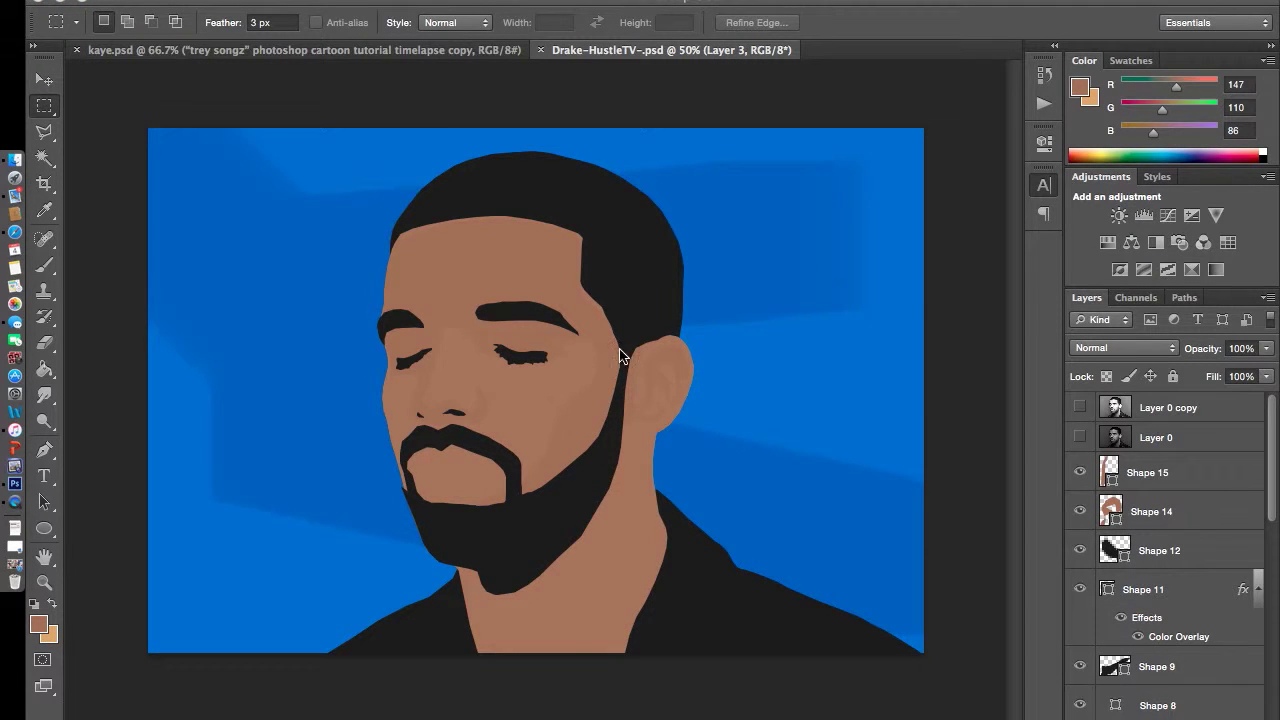
Step: Show the high-contrast photo and trace the dark line between the lips as a thin shape about 165 × 15 px
{"action": "left_click", "coordinate": [1043, 185]}
{"action": "left_click", "coordinate": [1079, 407]}
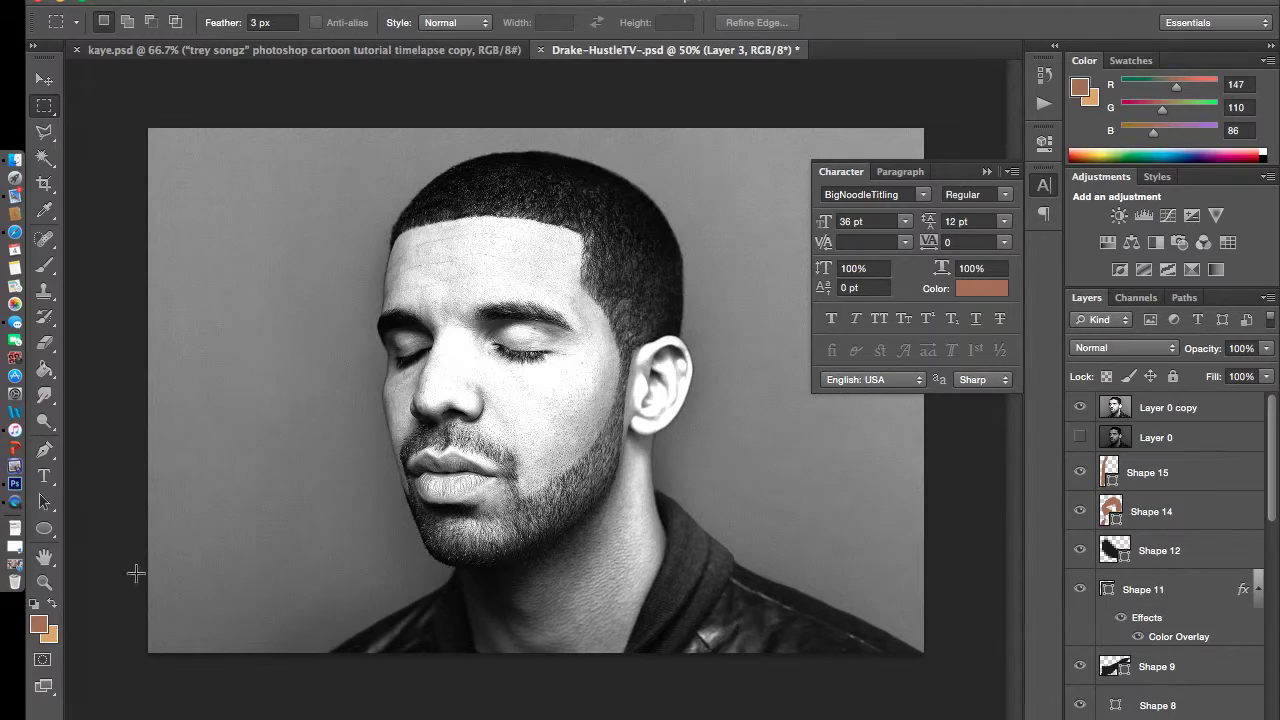
{"action": "key", "text": "p"}
{"action": "key", "text": "super+1"}
{"action": "scroll", "coordinate": [360, 580], "scroll_direction": "up", "scroll_amount": 5}
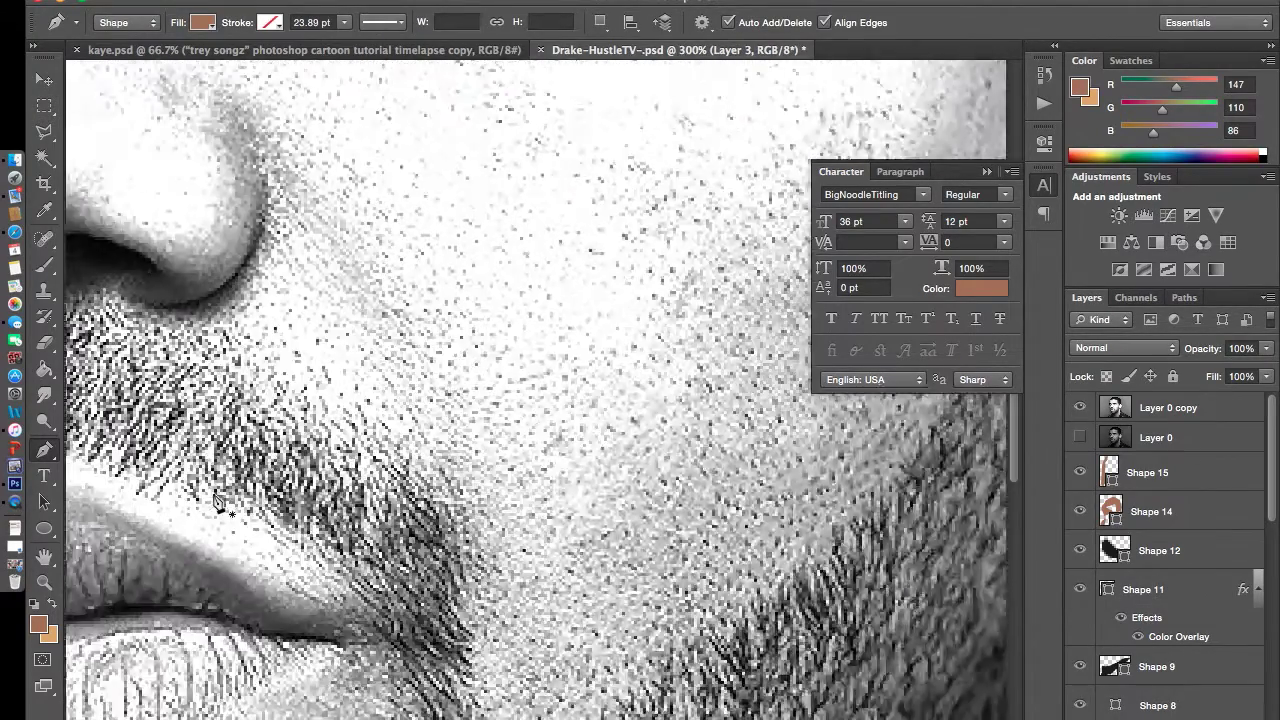
{"action": "left_click", "coordinate": [685, 502]}
{"action": "left_click", "coordinate": [618, 497]}
{"action": "mouse_move", "coordinate": [618, 497]}
{"action": "left_mouse_down"}
{"action": "mouse_move", "coordinate": [503, 468]}
{"action": "mouse_move", "coordinate": [257, 478]}
{"action": "left_mouse_up"}
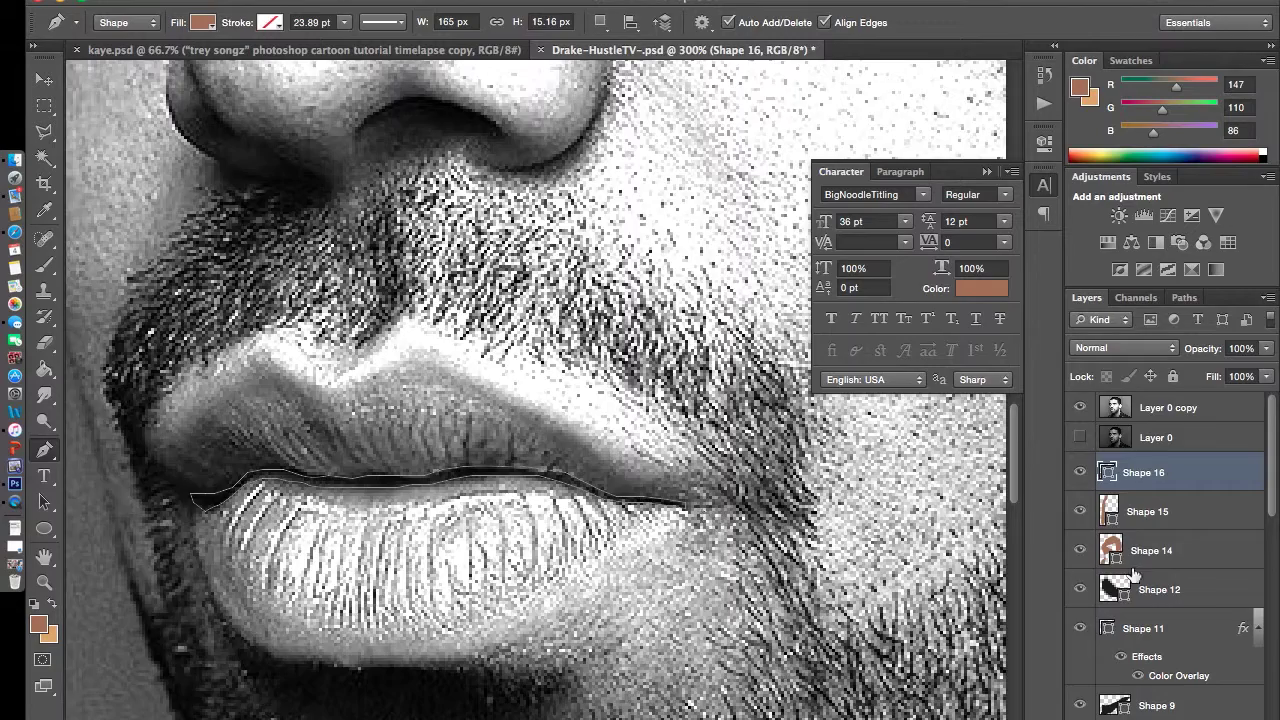
Step: Hide the photo and give the lip-line shape a dark brown Color Overlay, RGB 108, 74, 53
{"action": "left_click", "coordinate": [1080, 407]}
{"action": "double_click", "coordinate": [1214, 477]}
{"action": "left_click", "coordinate": [703, 505]}
{"action": "left_click", "coordinate": [1044, 335]}
{"action": "left_click", "coordinate": [709, 213]}
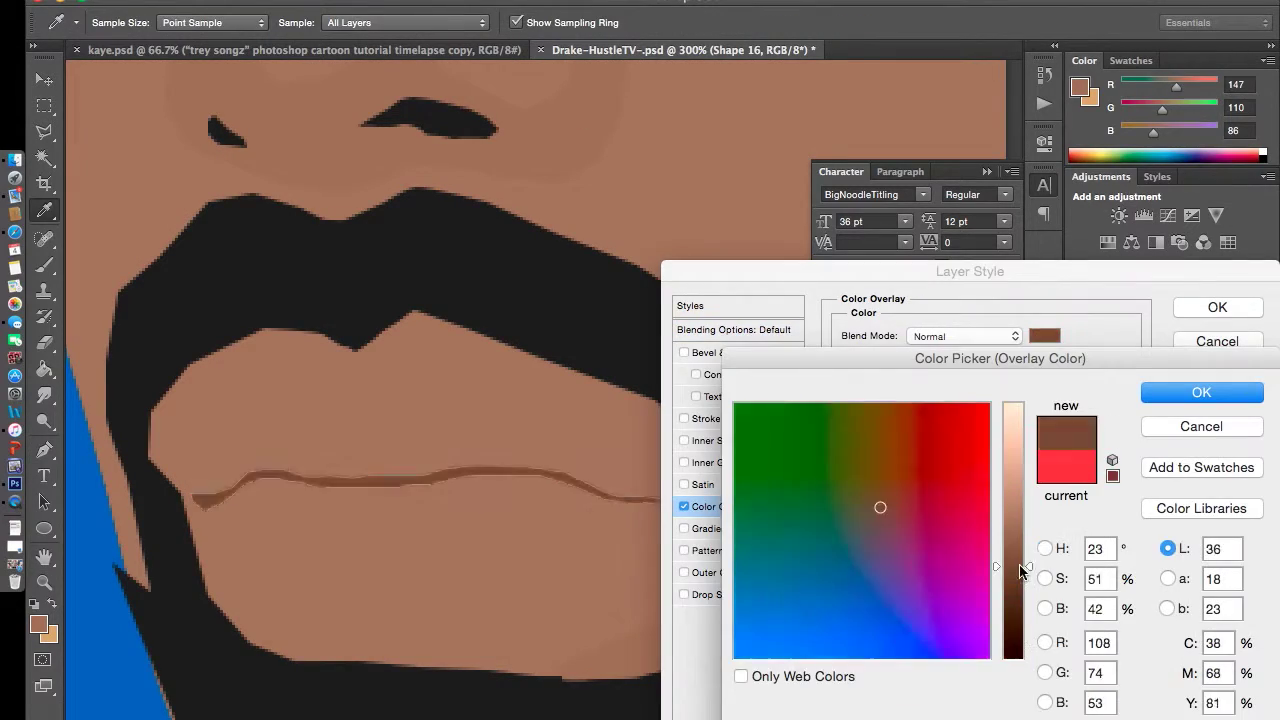
{"action": "left_click", "coordinate": [1201, 392]}
{"action": "left_click", "coordinate": [1217, 307]}
Step: Move the high-contrast Layer 0 copy below Layer 0 and show it, with the Shape 15 layer selected for drawing
{"action": "left_click_drag", "start_coordinate": [1168, 407], "coordinate": [1111, 440]}
{"action": "left_click", "coordinate": [38, 624]}
{"action": "left_click", "coordinate": [1203, 391]}
{"action": "left_click", "coordinate": [1080, 437]}
{"action": "left_click", "coordinate": [1150, 549]}
Step: Trace the upper lip's outer edge from the near mouth corner over the cupid's bow towards the far corner
{"action": "left_click", "coordinate": [680, 497]}
{"action": "left_click", "coordinate": [577, 427]}
{"action": "left_click", "coordinate": [520, 397]}
{"action": "left_click", "coordinate": [469, 370]}
{"action": "left_click", "coordinate": [436, 352]}
{"action": "left_click", "coordinate": [394, 358]}
{"action": "left_click", "coordinate": [361, 371]}
{"action": "left_click", "coordinate": [337, 382]}
{"action": "left_click", "coordinate": [319, 382]}
{"action": "left_click", "coordinate": [289, 361]}
{"action": "left_click", "coordinate": [262, 347]}
{"action": "left_click", "coordinate": [229, 362]}
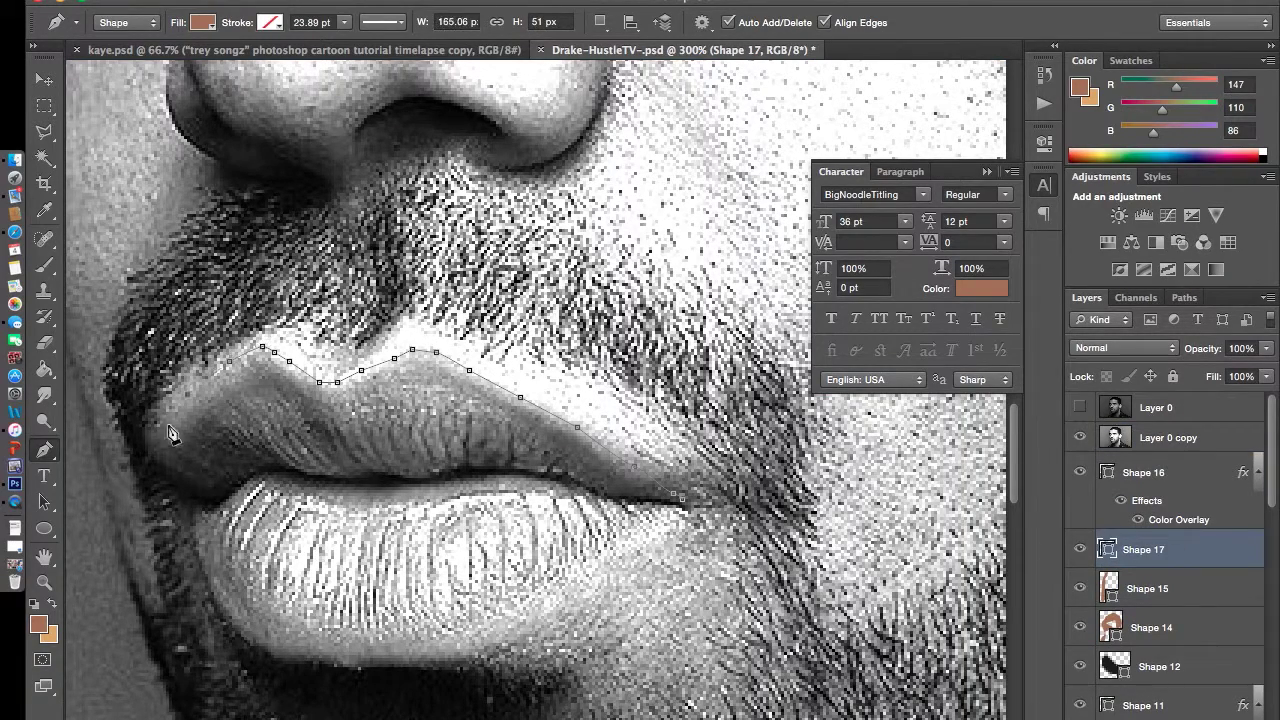
Step: Continue the lip outline under the lower lip back to the near corner, making the shape about 179 × 108 px
{"action": "left_click", "coordinate": [196, 550]}
{"action": "left_click", "coordinate": [213, 592]}
{"action": "left_click", "coordinate": [250, 640]}
{"action": "left_click", "coordinate": [289, 664]}
{"action": "left_click", "coordinate": [334, 667]}
{"action": "left_click", "coordinate": [391, 669]}
{"action": "left_click", "coordinate": [436, 664]}
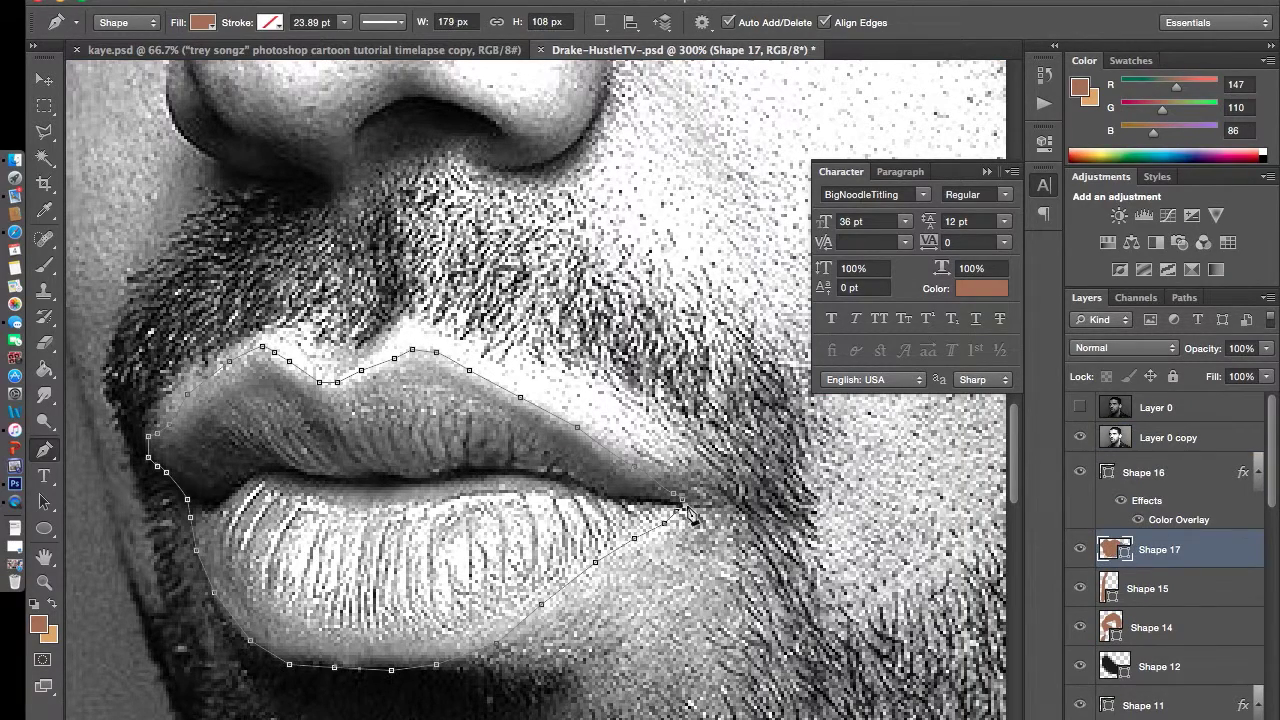
Step: Close the full lip outline at the far mouth corner and hide the high-contrast photo copy
{"action": "left_click", "coordinate": [683, 500]}
{"action": "left_click", "coordinate": [1080, 437]}
{"action": "key", "text": "super+1"}
{"action": "key", "text": "v"}
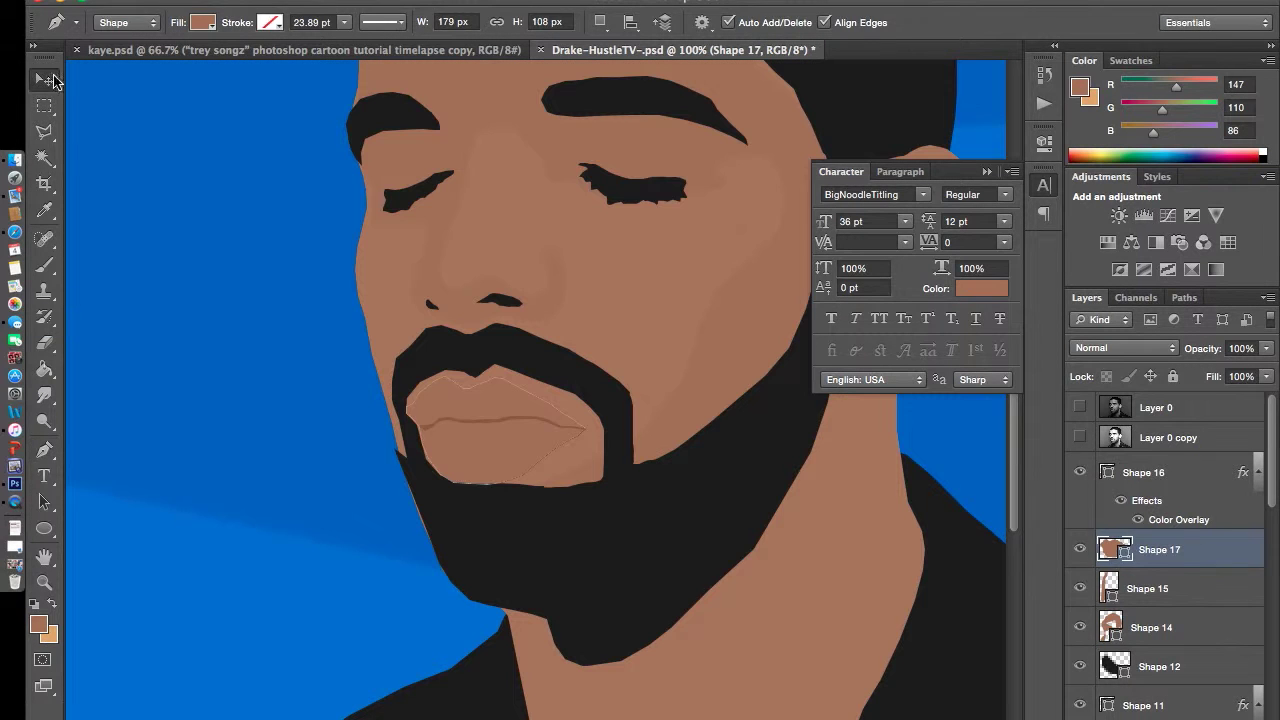
Step: Give the full lip shape a muted brown Color Overlay, RGB 139, 103, 80
{"action": "left_click", "coordinate": [1200, 472]}
{"action": "double_click", "coordinate": [1213, 555]}
{"action": "left_click", "coordinate": [721, 506]}
{"action": "left_click", "coordinate": [1044, 336]}
{"action": "left_click_drag", "start_coordinate": [1005, 523], "coordinate": [1018, 540]}
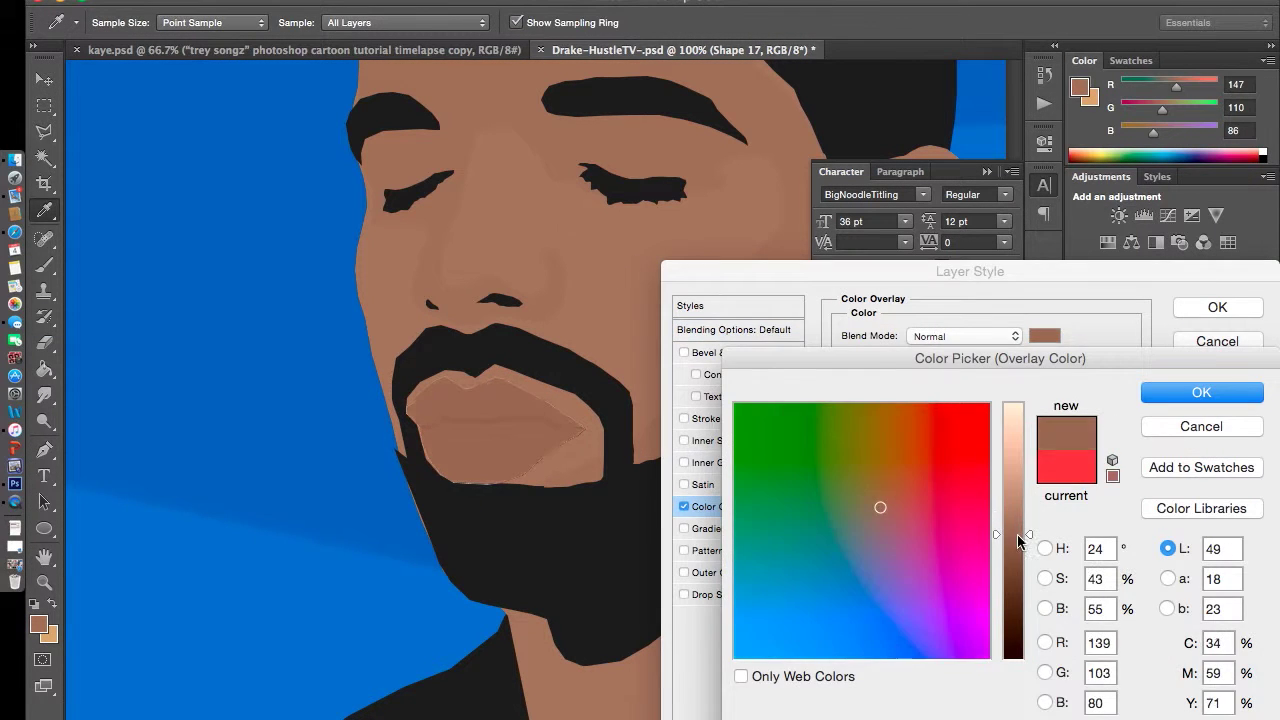
{"action": "left_click", "coordinate": [1201, 394]}
{"action": "left_click", "coordinate": [1217, 307]}
Step: Collapse the Character panel and toggle the high-contrast photo copy on and off to compare it with the whole illustration
{"action": "left_click", "coordinate": [1168, 437]}
{"action": "scroll", "coordinate": [450, 400], "scroll_direction": "up", "scroll_amount": 3}
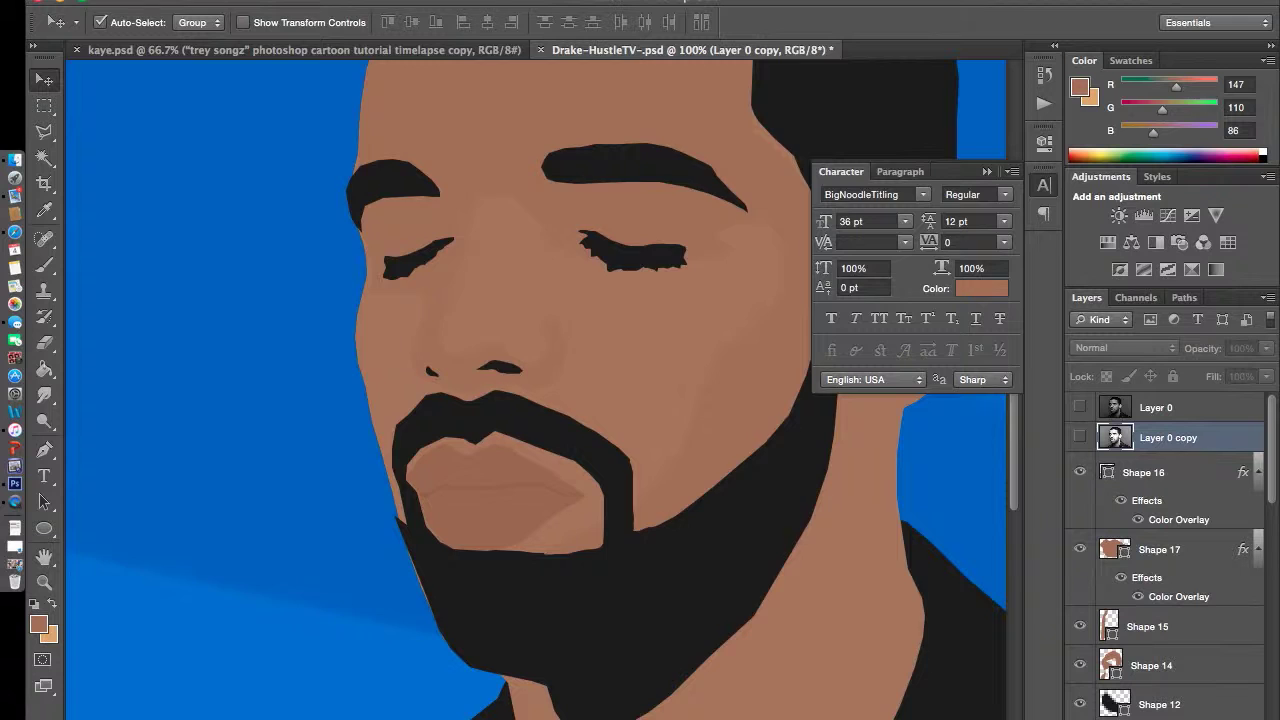
{"action": "scroll", "coordinate": [990, 185], "scroll_direction": "down", "scroll_amount": 3}
{"action": "left_click", "coordinate": [1043, 185]}
{"action": "left_click", "coordinate": [1080, 437]}
{"action": "left_click", "coordinate": [1080, 437]}
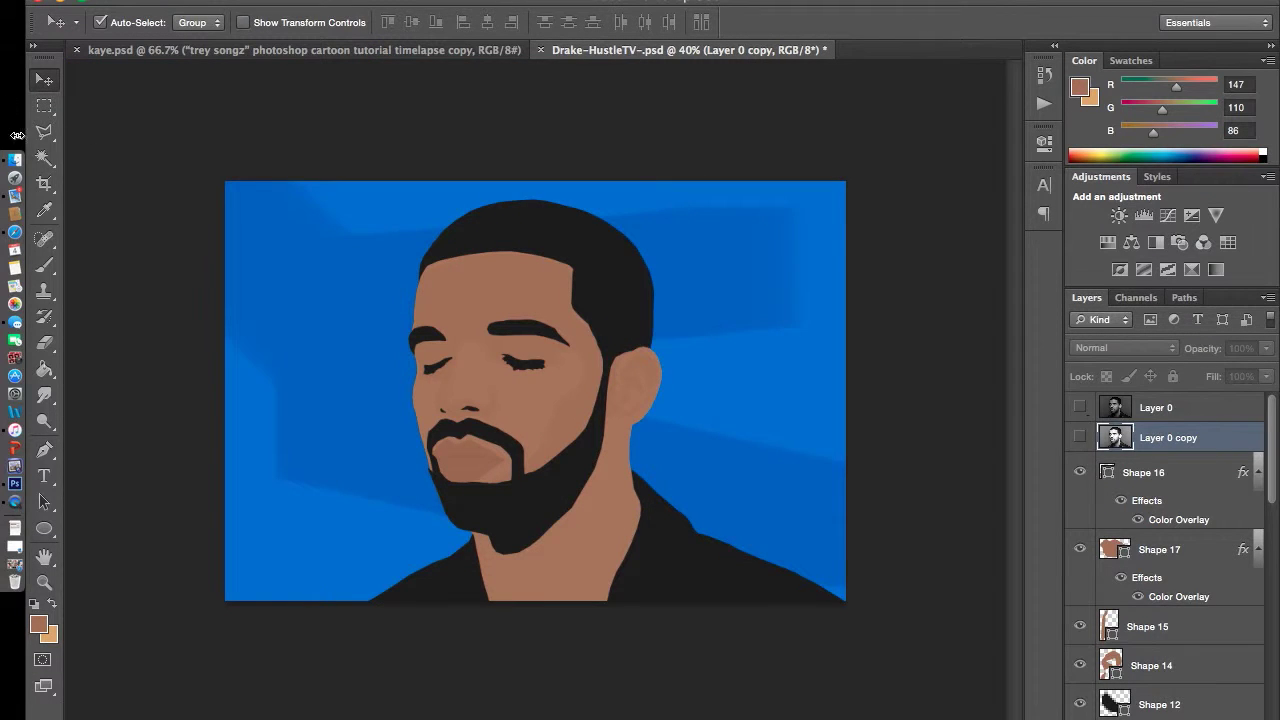